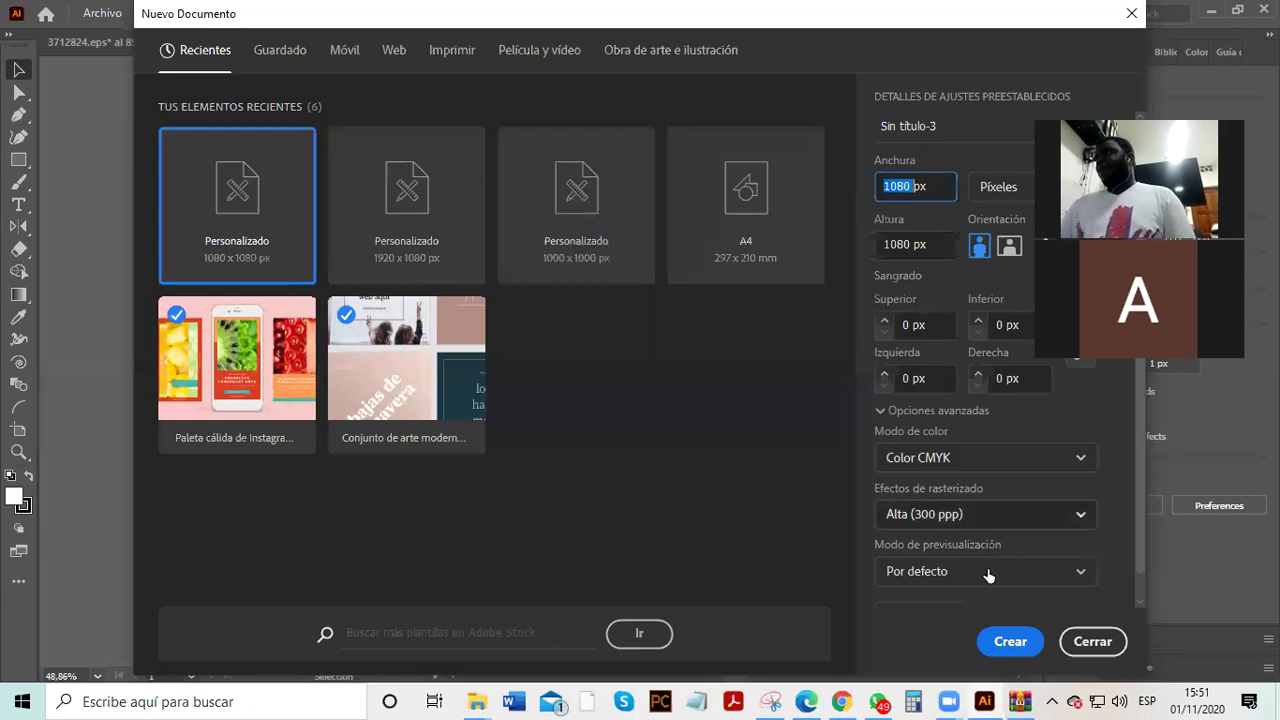
- Create a new 1080 x 1080 px document in CMYK colour mode with 300 ppi raster effects
{"action": "scroll", "coordinate": [965, 535], "scroll_direction": "down", "scroll_amount": 1}
{"action": "scroll", "coordinate": [963, 525], "scroll_direction": "up", "scroll_amount": 1}
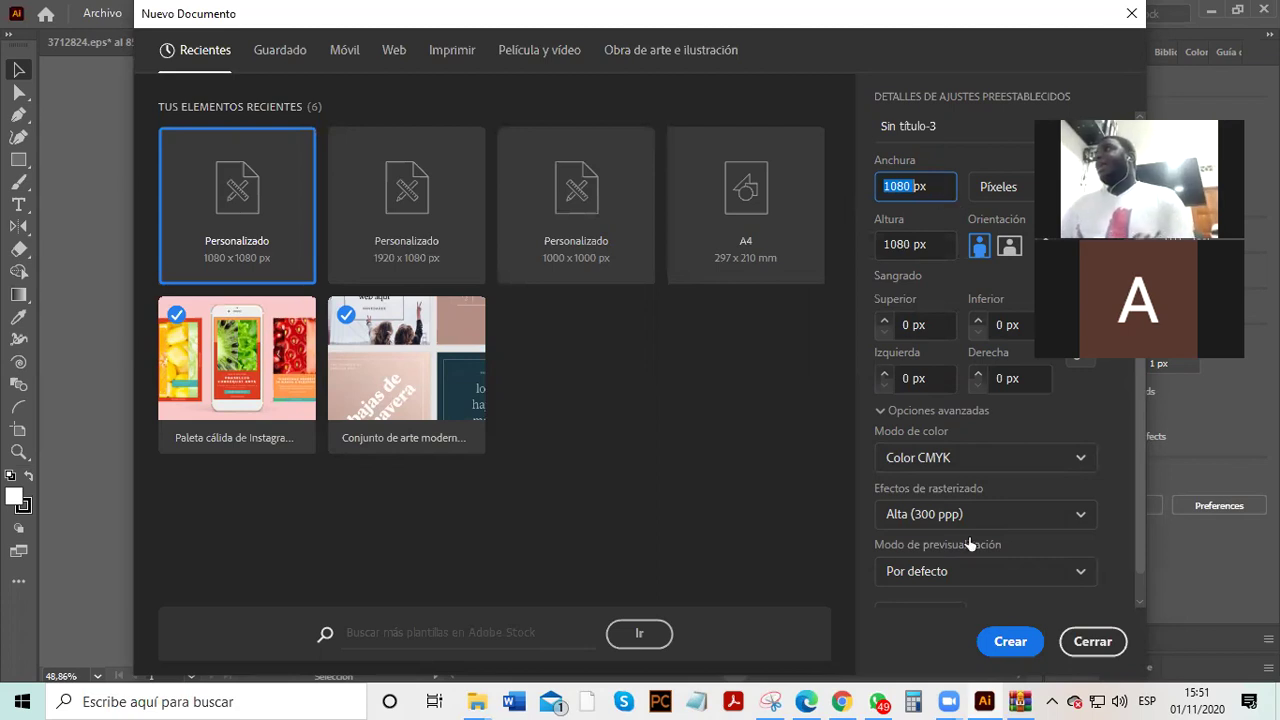
{"action": "left_click", "coordinate": [990, 643]}
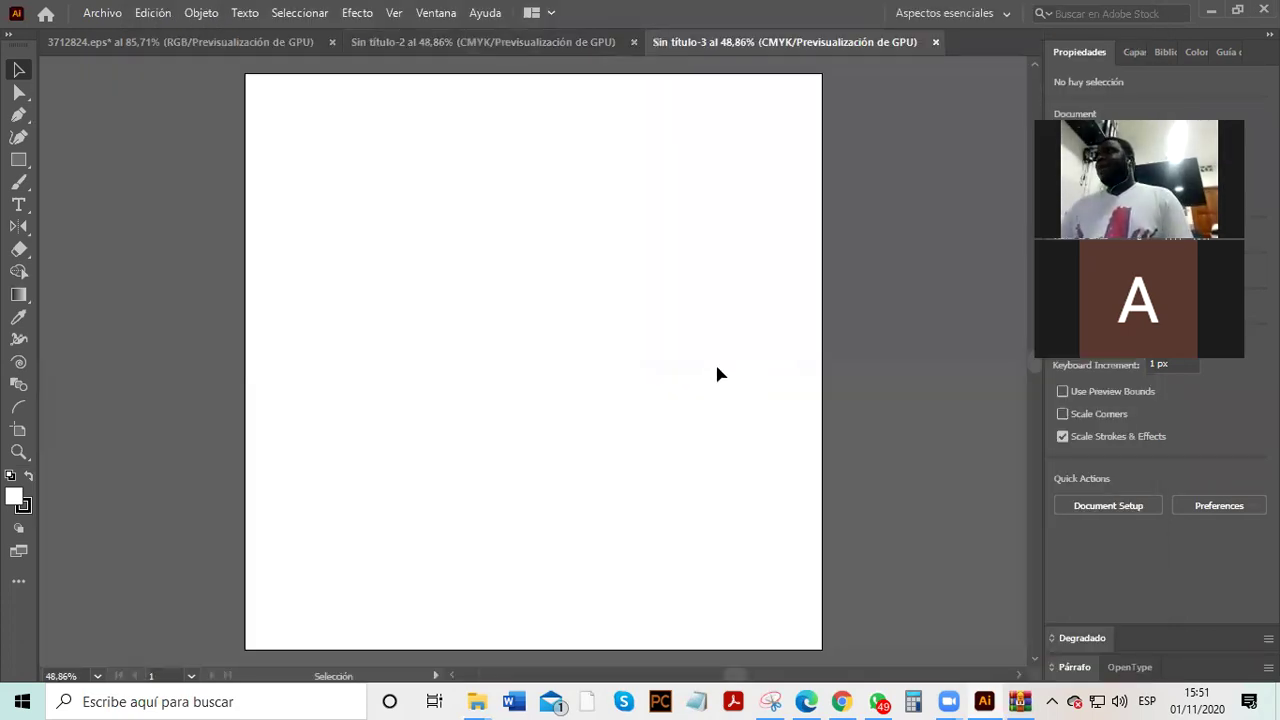
- Draw a rectangle covering nearly the whole artboard, leaving a narrow margin on all sides
{"action": "scroll", "coordinate": [739, 466], "scroll_direction": "up", "scroll_amount": 1}
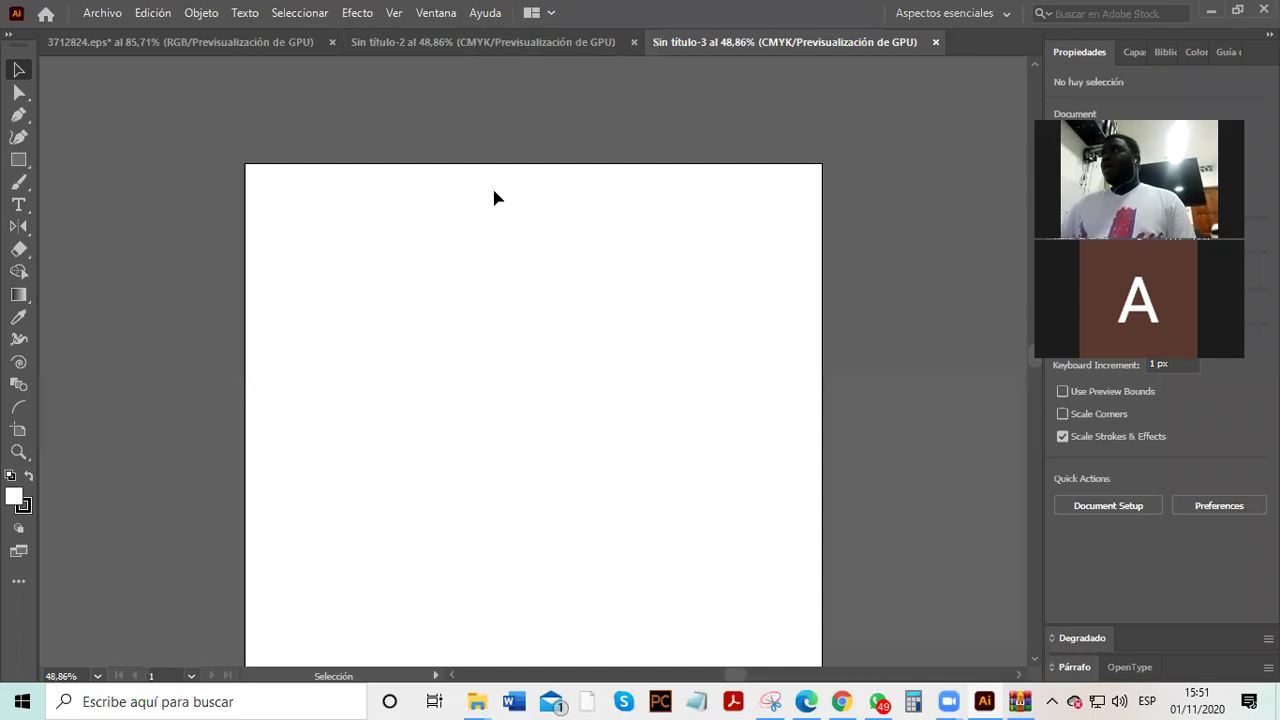
{"action": "scroll", "coordinate": [806, 257], "scroll_direction": "down", "scroll_amount": 3}
{"action": "scroll", "coordinate": [494, 314], "scroll_direction": "up", "scroll_amount": 3}
{"action": "scroll", "coordinate": [508, 305], "scroll_direction": "down", "scroll_amount": 1}
{"action": "scroll", "coordinate": [512, 310], "scroll_direction": "down", "scroll_amount": 1}
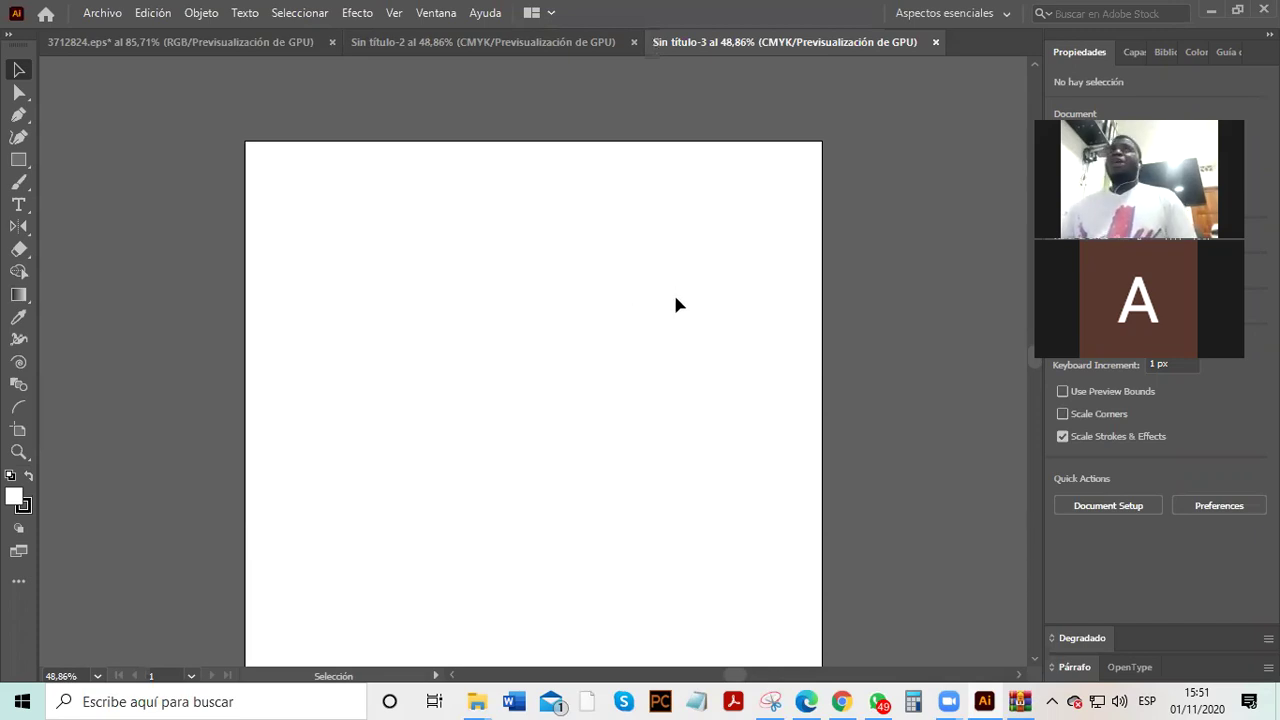
{"action": "left_click", "coordinate": [18, 160]}
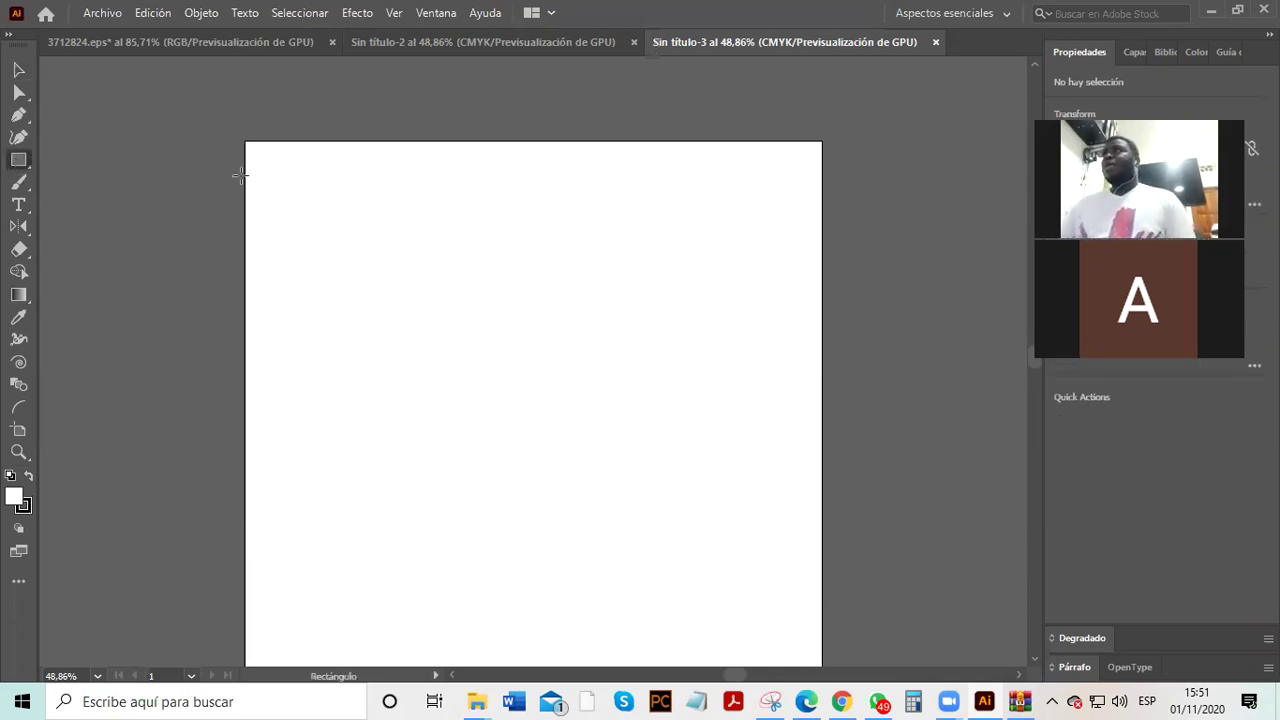
{"action": "left_click", "coordinate": [19, 163]}
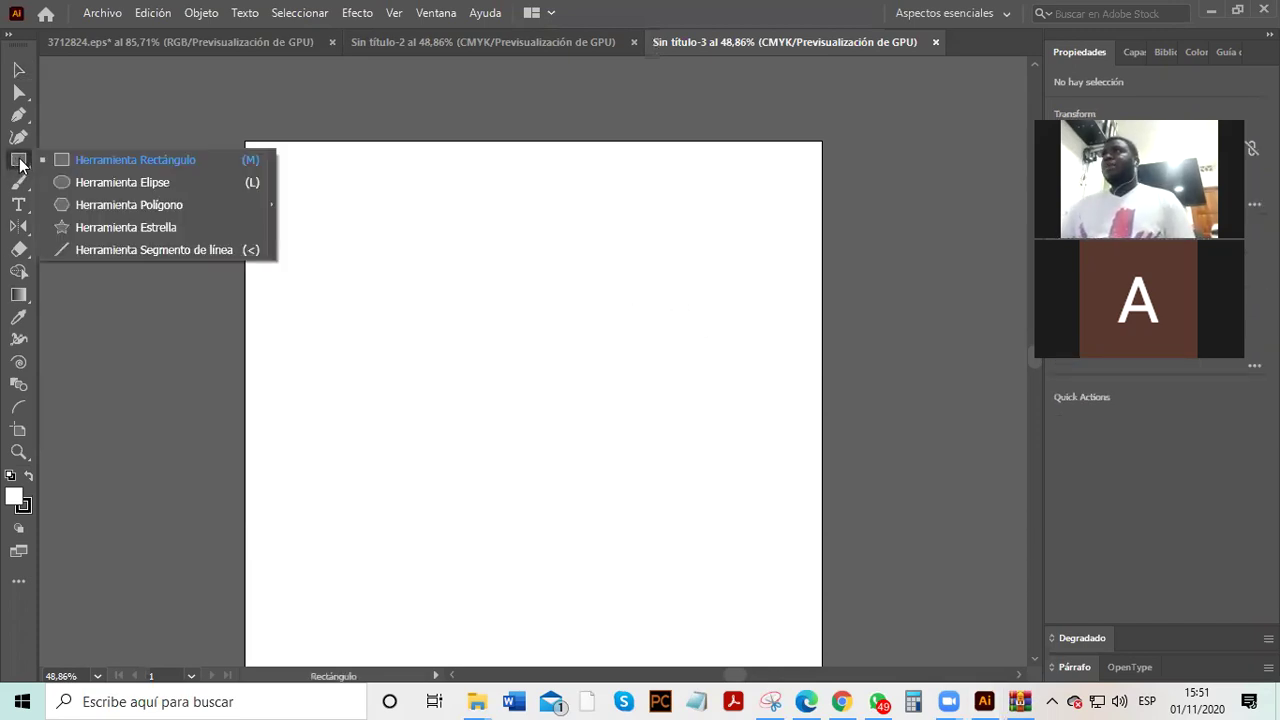
{"action": "left_click", "coordinate": [207, 174]}
{"action": "left_click_drag", "start_coordinate": [268, 162], "coordinate": [795, 526]}
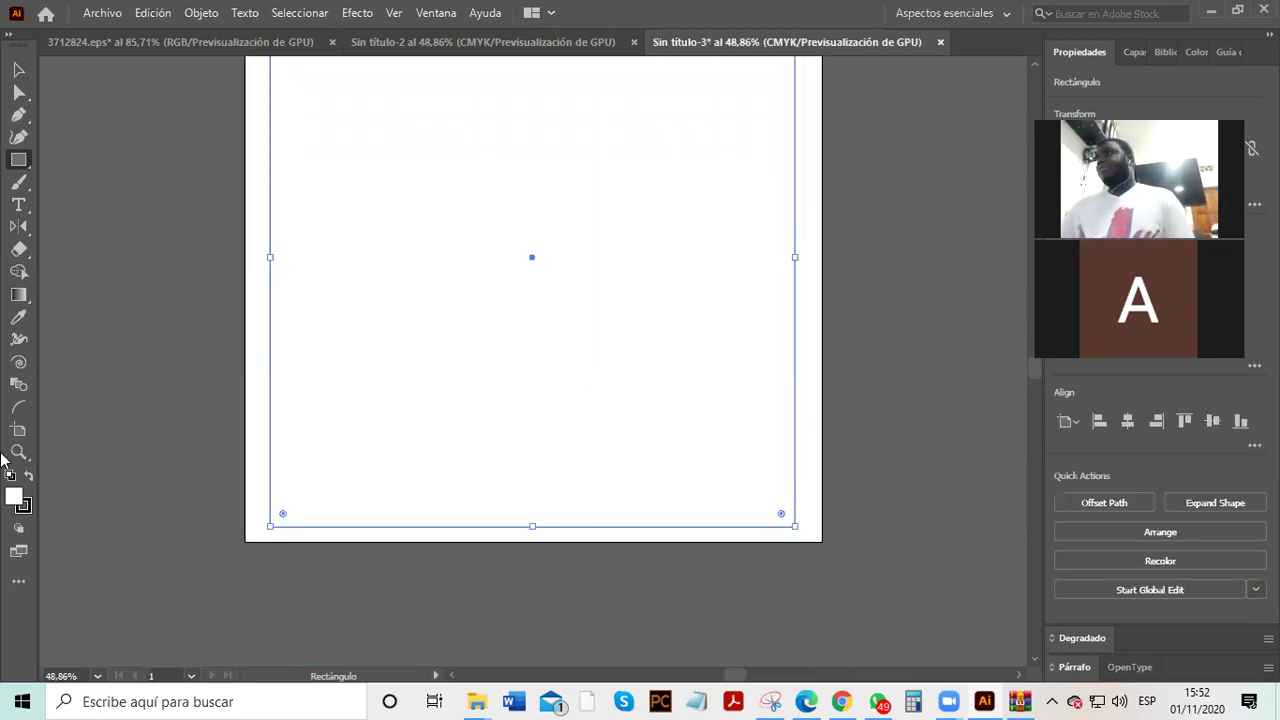
- Try to shift the rectangle's white fill to a magenta hue
{"action": "double_click", "coordinate": [20, 505]}
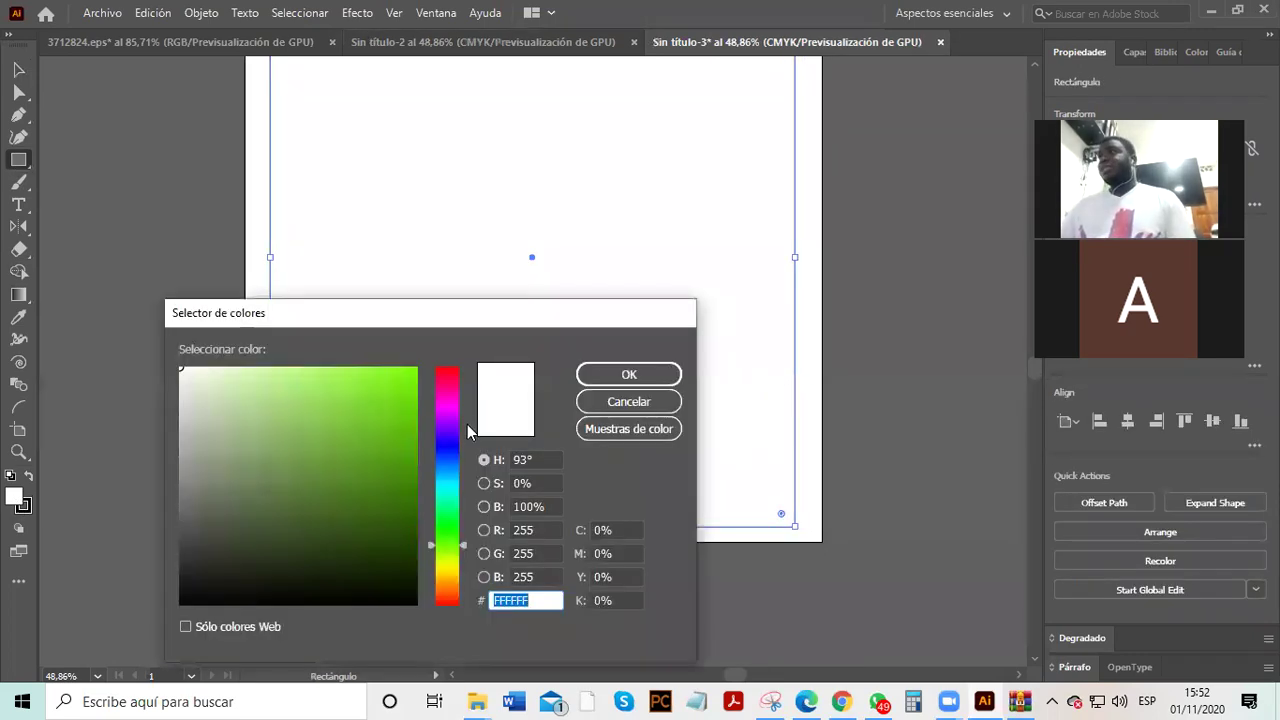
{"action": "left_click", "coordinate": [449, 403]}
{"action": "left_click", "coordinate": [453, 420]}
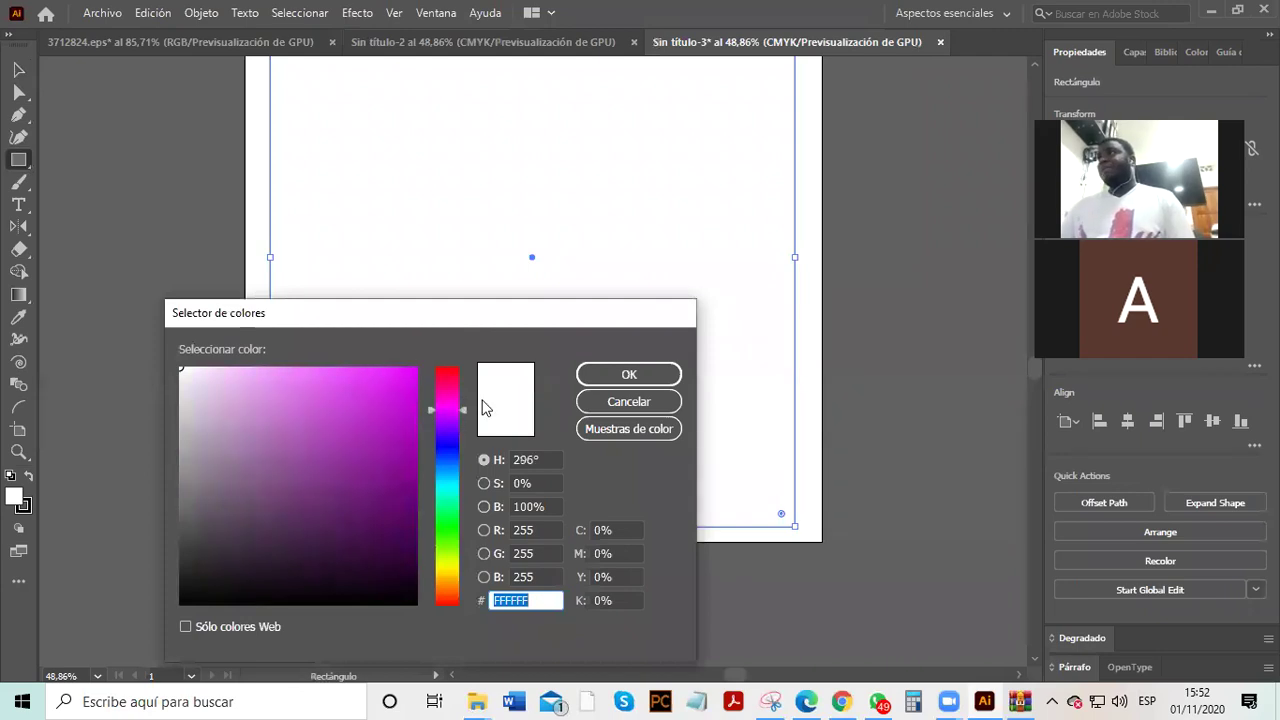
{"action": "left_click", "coordinate": [590, 374]}
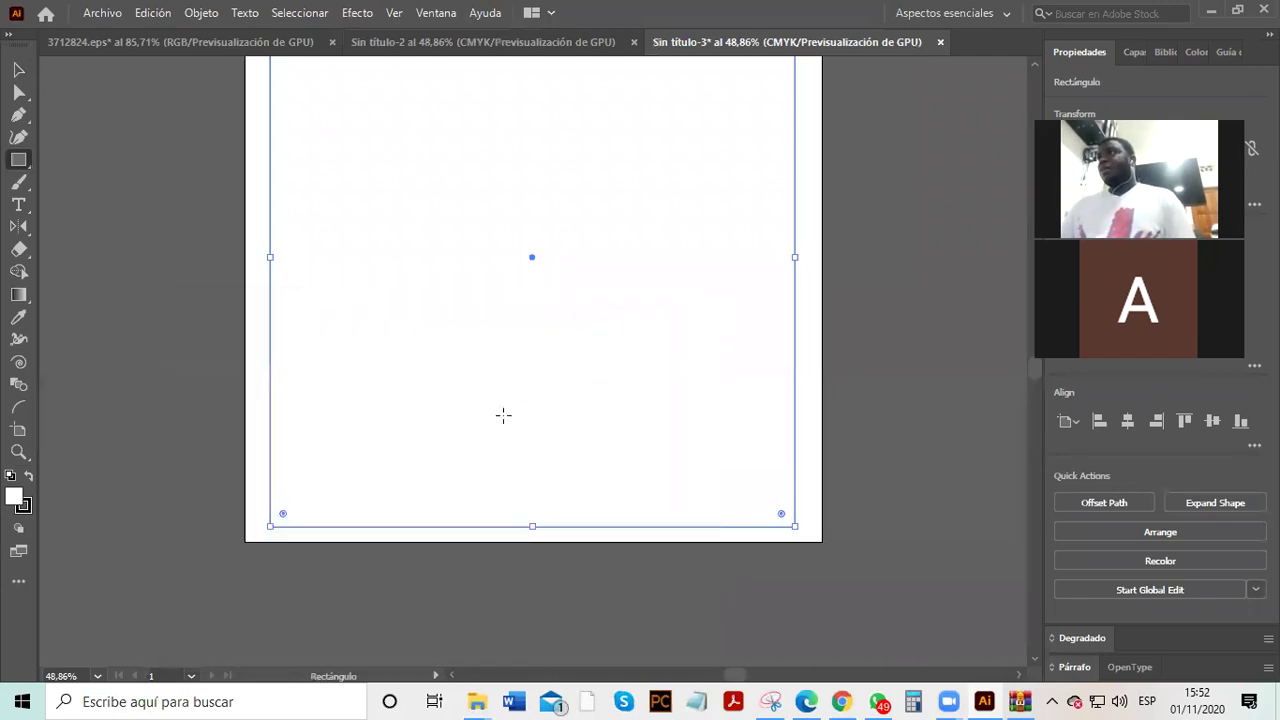
- Fill the rectangle with pink F20AAB and deselect it
{"action": "double_click", "coordinate": [12, 505]}
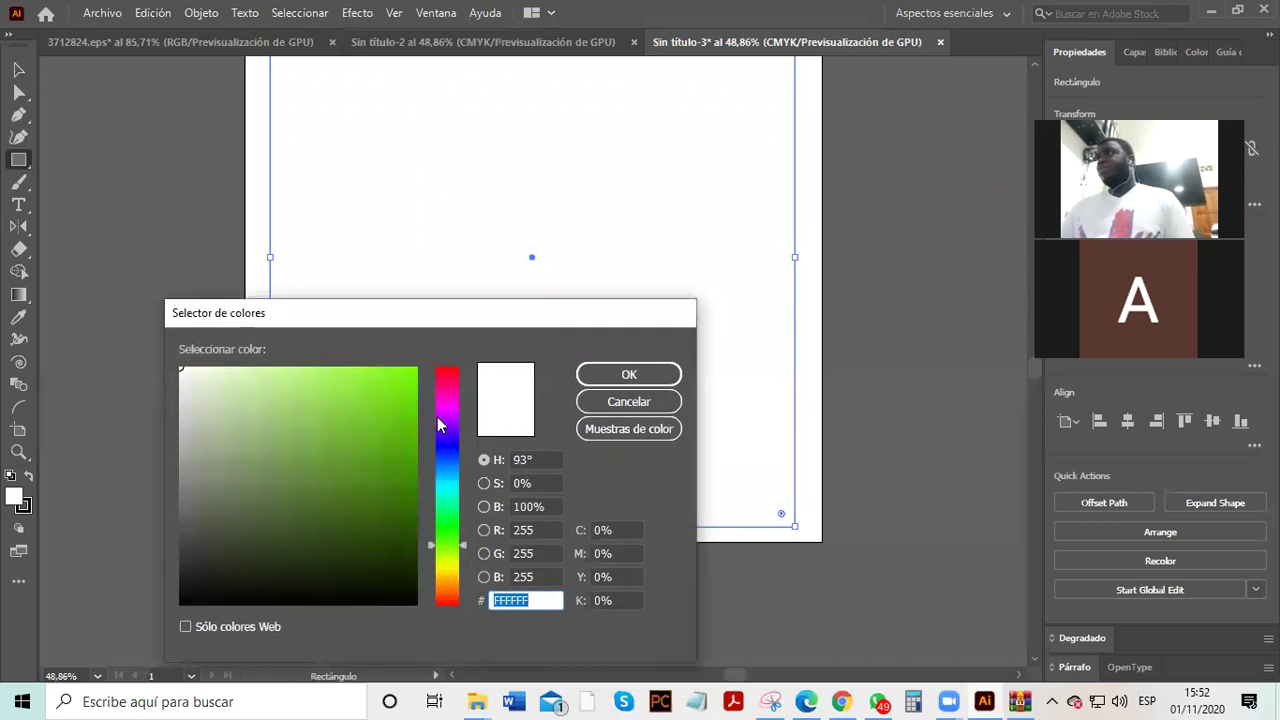
{"action": "left_click", "coordinate": [450, 393]}
{"action": "left_click", "coordinate": [407, 378]}
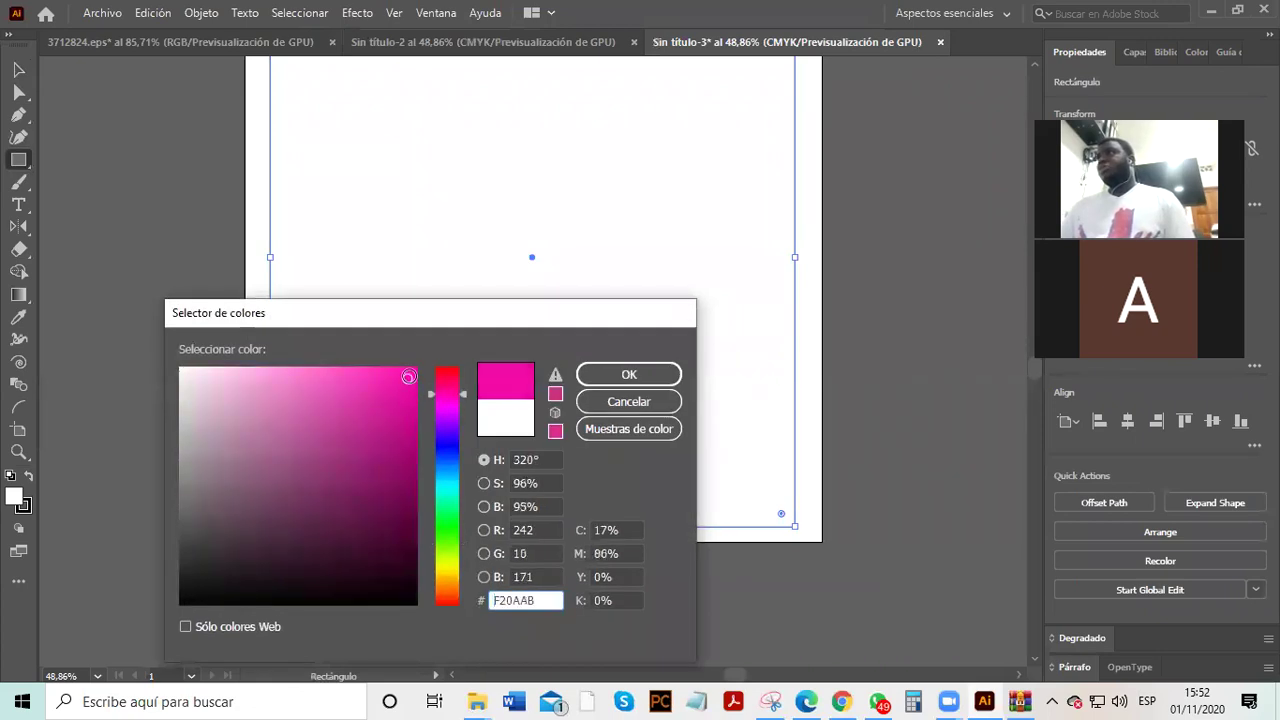
{"action": "left_click", "coordinate": [593, 376]}
{"action": "scroll", "coordinate": [737, 420], "scroll_direction": "up", "scroll_amount": 3}
{"action": "left_click", "coordinate": [18, 69]}
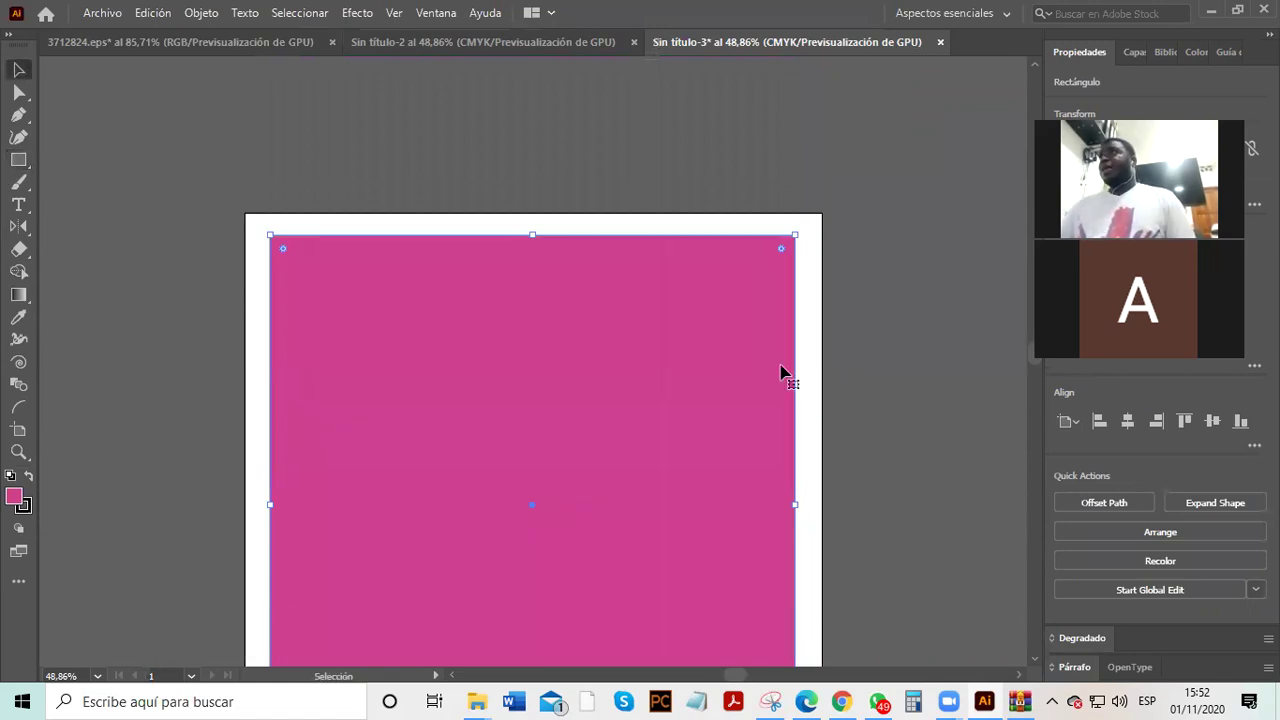
{"action": "left_click", "coordinate": [852, 369]}
- Widen the rectangle slightly towards the artboard's right edge
{"action": "scroll", "coordinate": [791, 443], "scroll_direction": "down", "scroll_amount": 3}
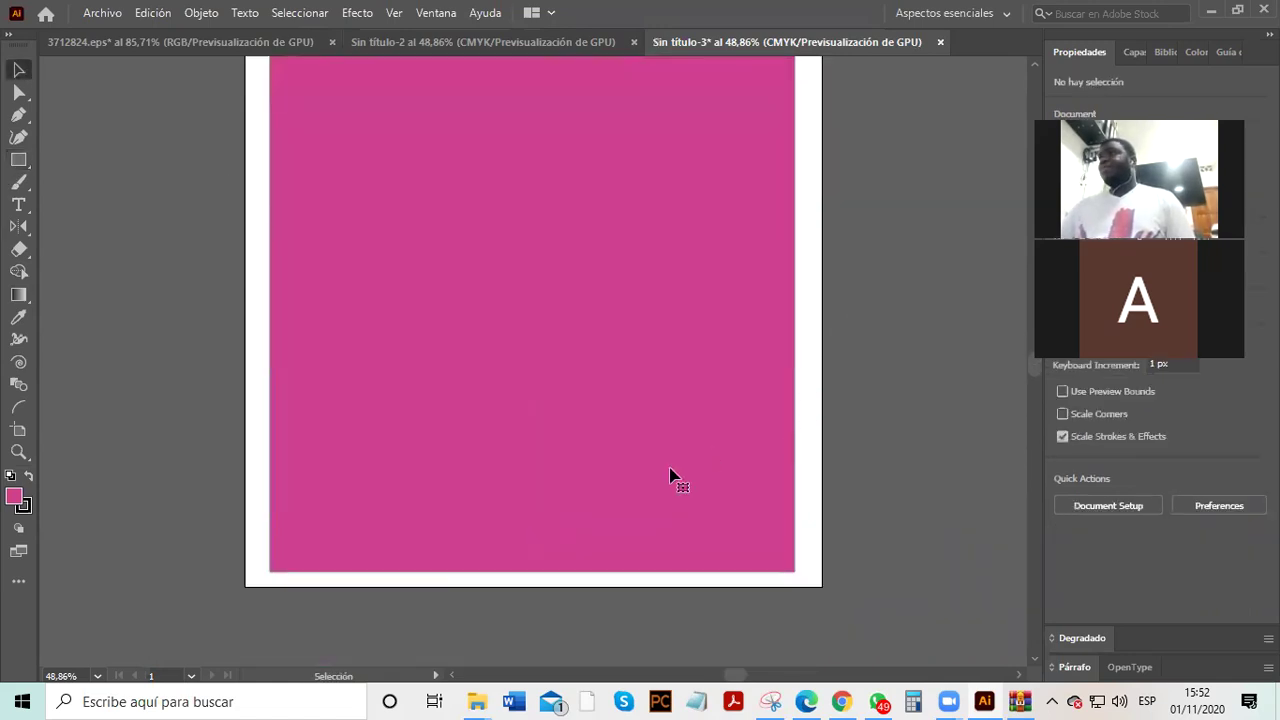
{"action": "left_click", "coordinate": [700, 505]}
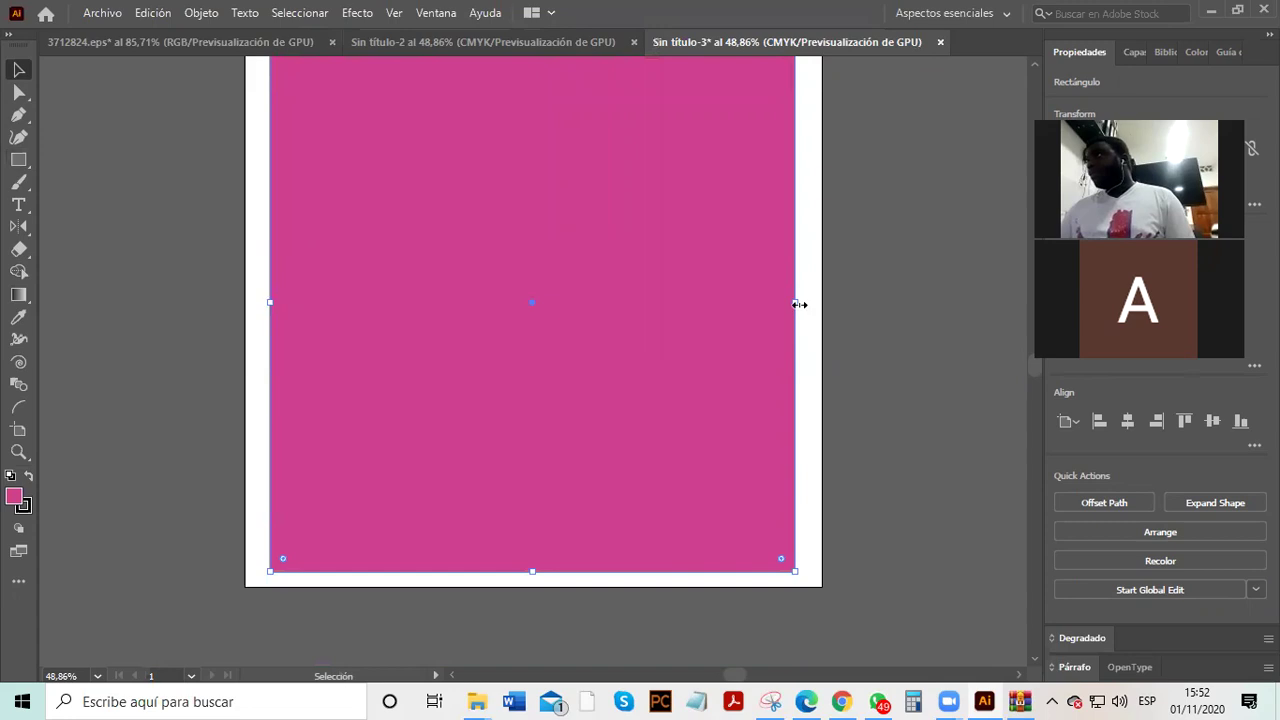
{"action": "left_click_drag", "start_coordinate": [799, 304], "coordinate": [803, 306]}
{"action": "scroll", "coordinate": [417, 434], "scroll_direction": "up", "scroll_amount": 3}
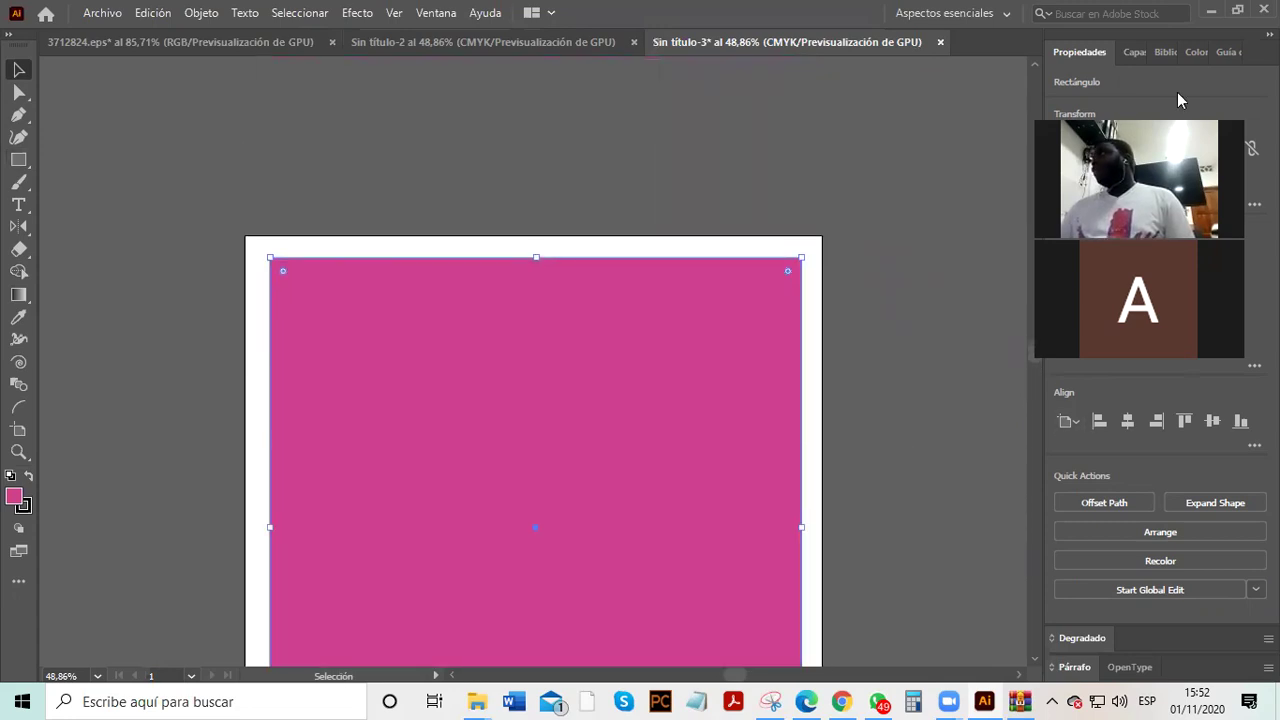
- Show the document's layers and look over the artboard
{"action": "left_click", "coordinate": [1134, 52]}
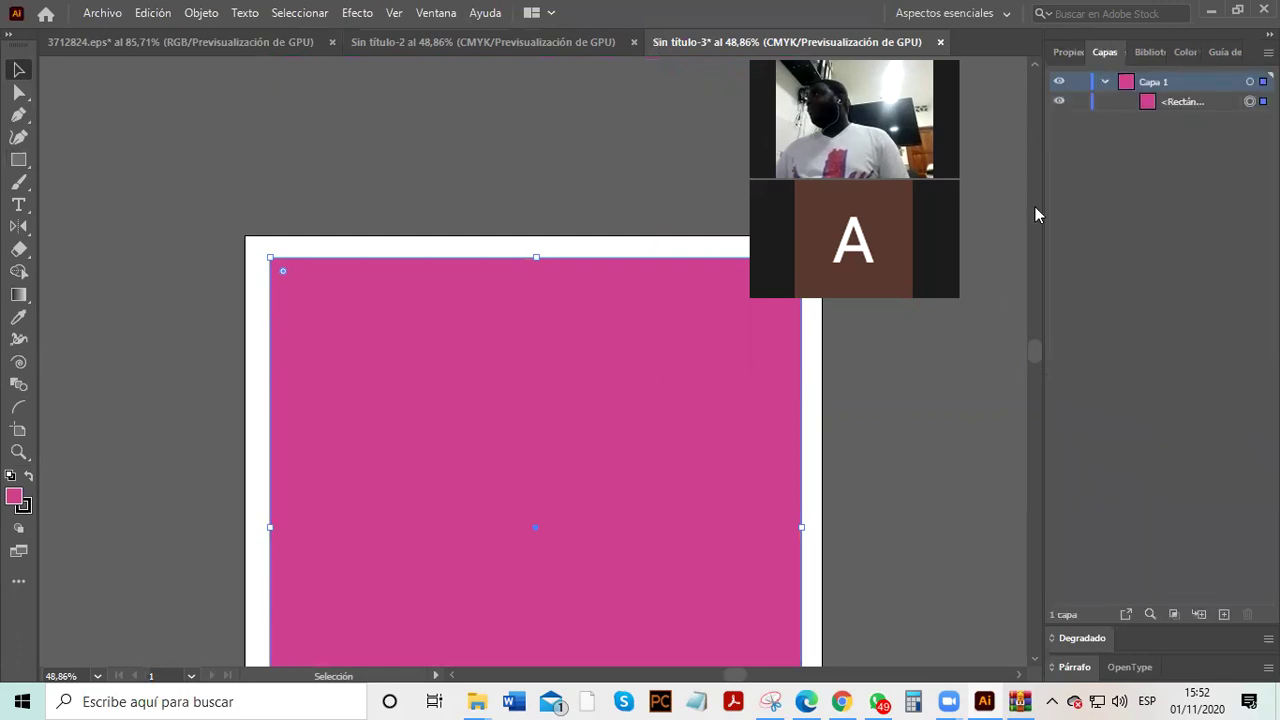
{"action": "left_click", "coordinate": [965, 445]}
{"action": "scroll", "coordinate": [543, 531], "scroll_direction": "down", "scroll_amount": 2}
{"action": "scroll", "coordinate": [570, 505], "scroll_direction": "up", "scroll_amount": 2}
- Change the rectangle's fill to bright cyan 00EAFC and deselect it
{"action": "left_click", "coordinate": [590, 486]}
{"action": "scroll", "coordinate": [580, 466], "scroll_direction": "down", "scroll_amount": 2}
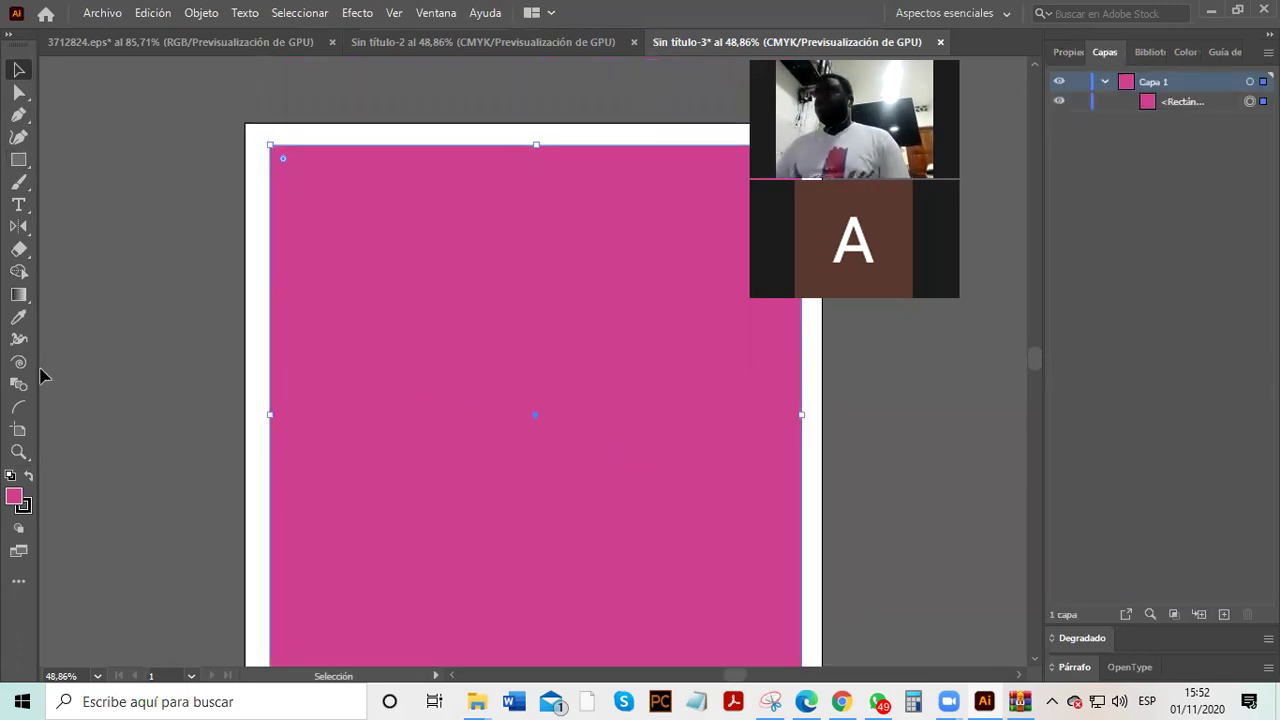
{"action": "double_click", "coordinate": [13, 499]}
{"action": "left_click", "coordinate": [452, 454]}
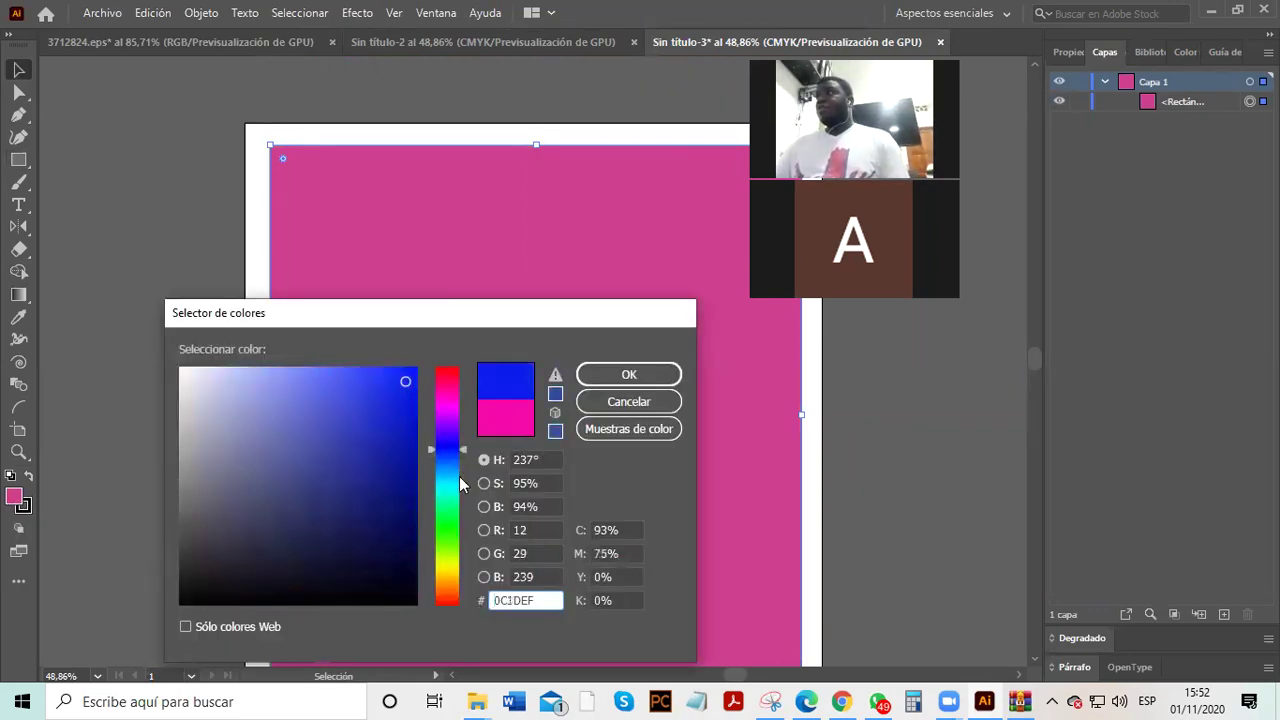
{"action": "left_click", "coordinate": [459, 482]}
{"action": "left_click", "coordinate": [393, 390]}
{"action": "left_click", "coordinate": [418, 369]}
{"action": "left_click", "coordinate": [617, 374]}
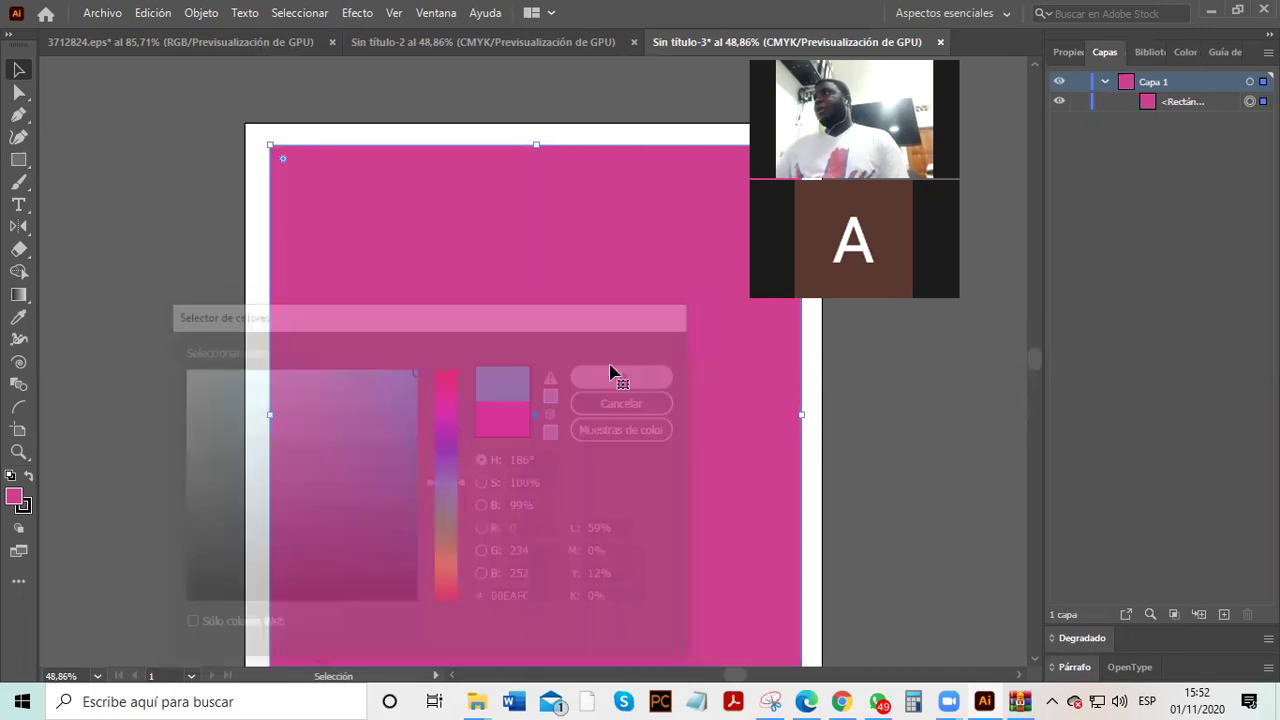
{"action": "left_click", "coordinate": [975, 441]}
- Place a point text object on the rectangle, clear its placeholder text and scale the empty text up
{"action": "scroll", "coordinate": [835, 497], "scroll_direction": "up", "scroll_amount": 3}
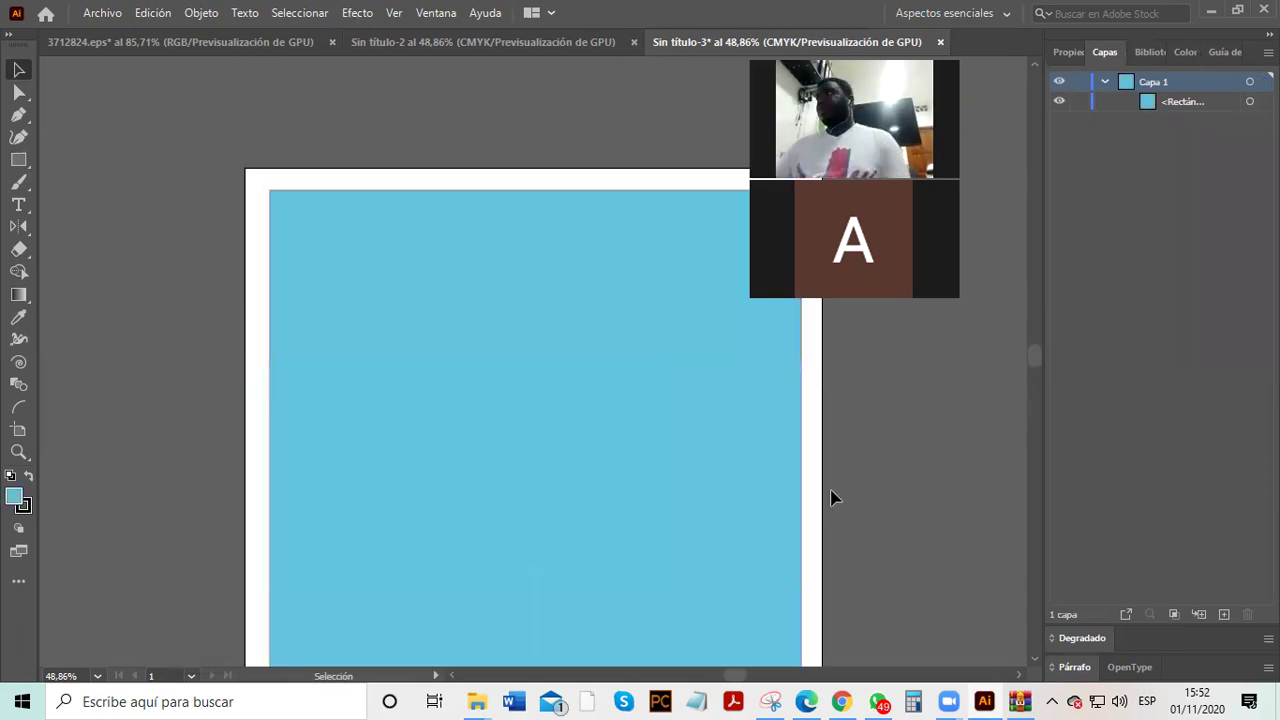
{"action": "scroll", "coordinate": [220, 455], "scroll_direction": "down", "scroll_amount": 1}
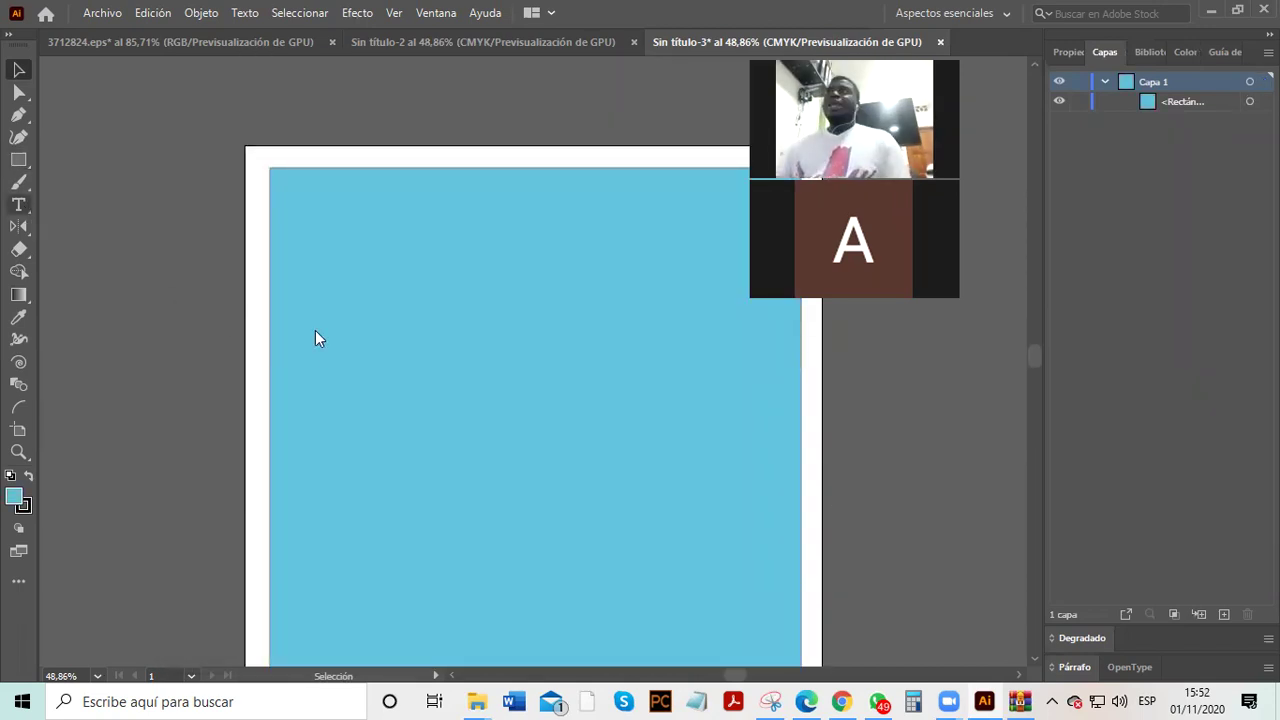
{"action": "left_click", "coordinate": [385, 335]}
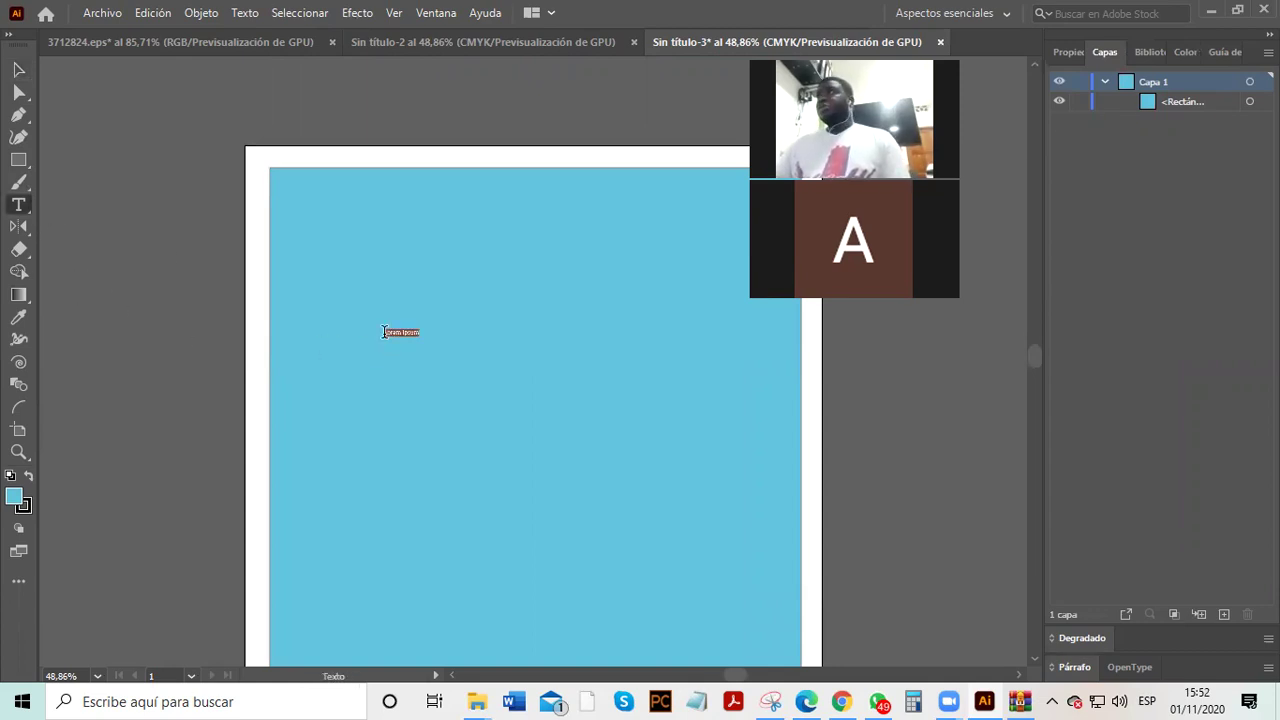
{"action": "key", "text": "BackSpace"}
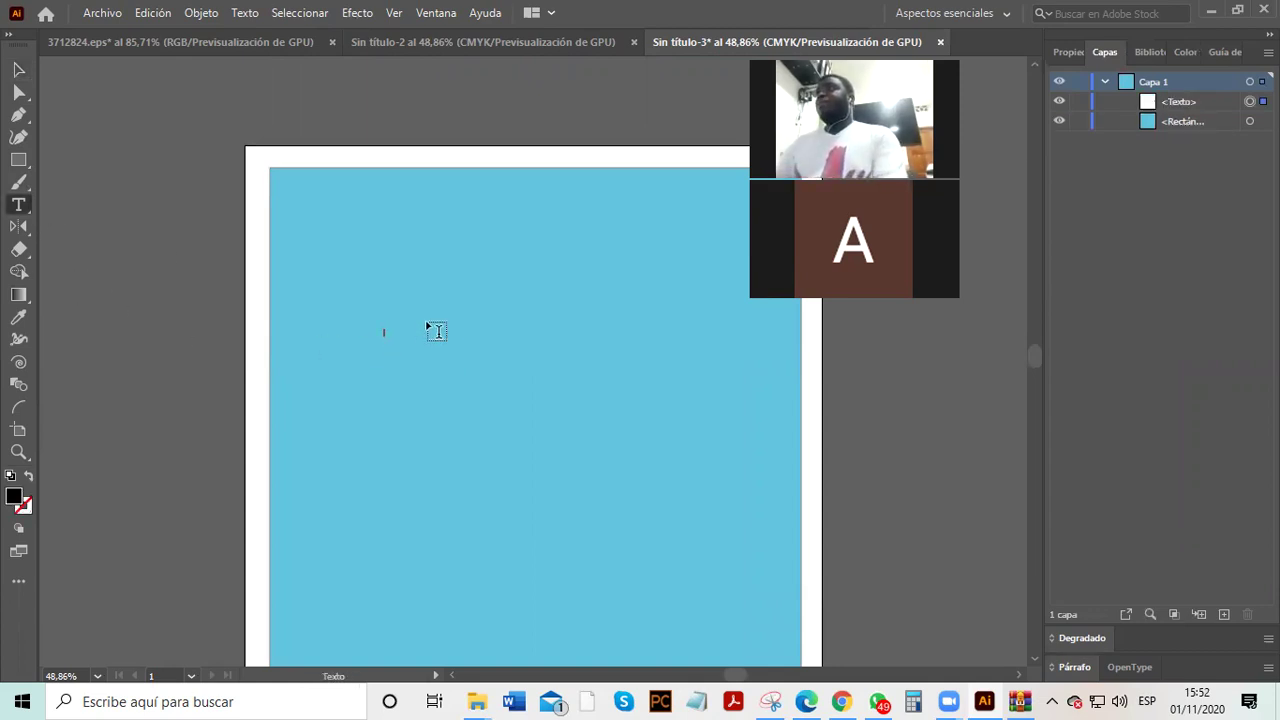
{"action": "left_click", "coordinate": [19, 71]}
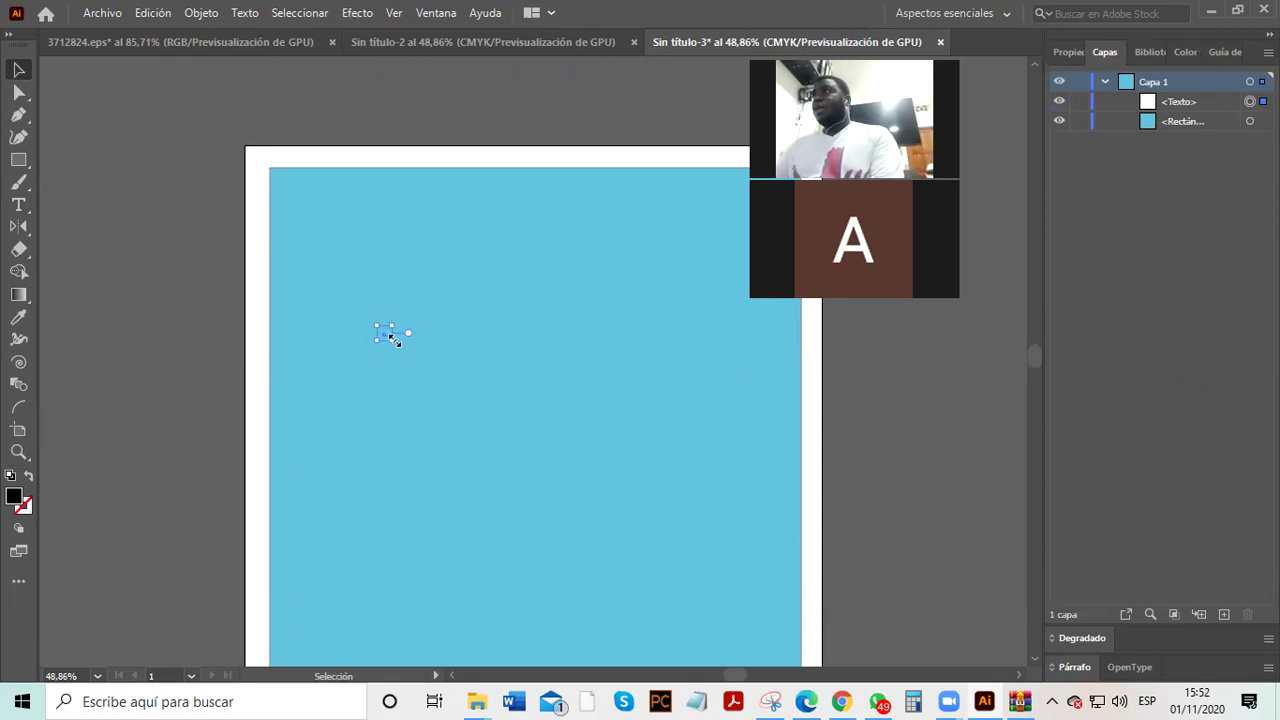
{"action": "left_click_drag", "start_coordinate": [392, 339], "coordinate": [441, 433]}
- Enter a first name in the enlarged text object
{"action": "left_click", "coordinate": [19, 206]}
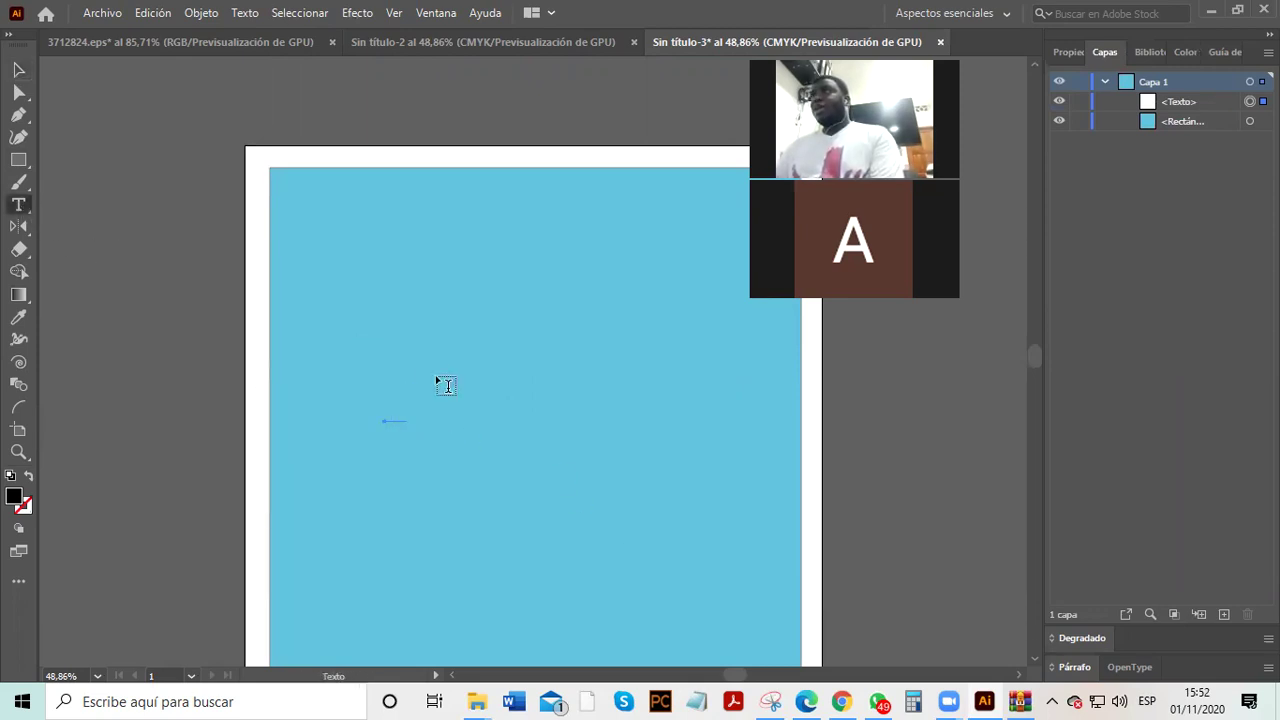
{"action": "left_click", "coordinate": [384, 414]}
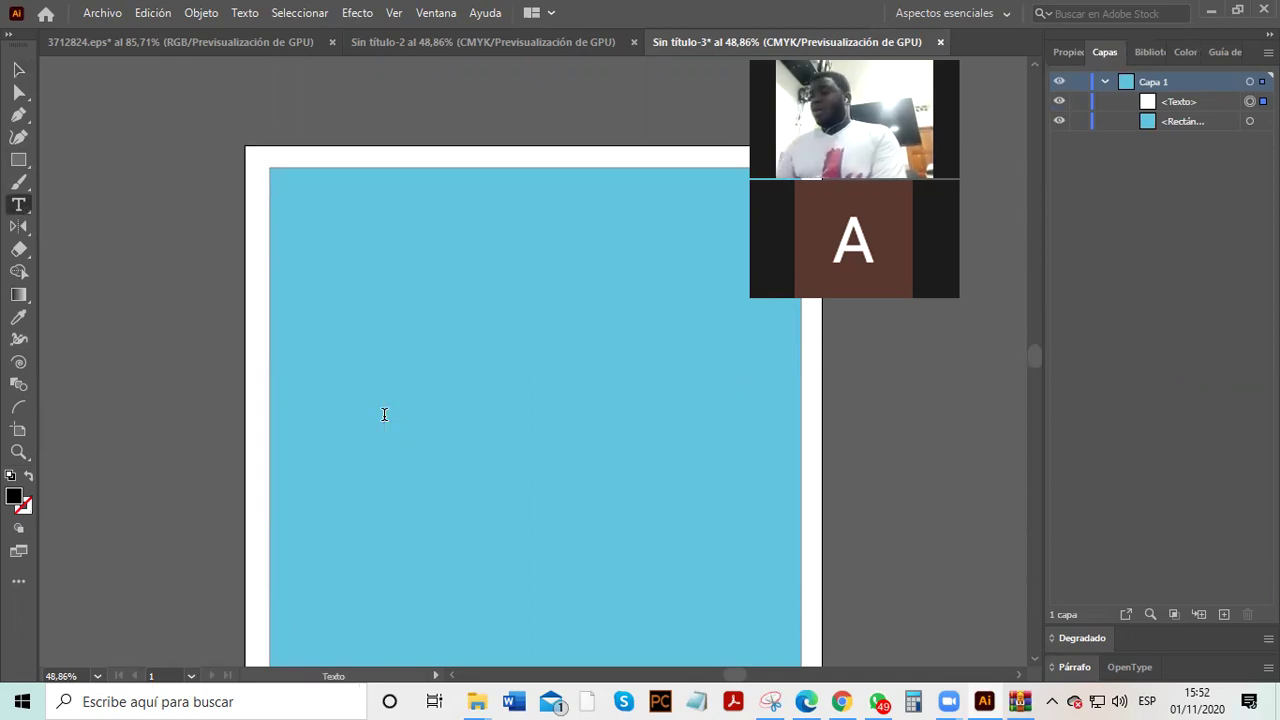
{"action": "type", "text": "Eliza"}
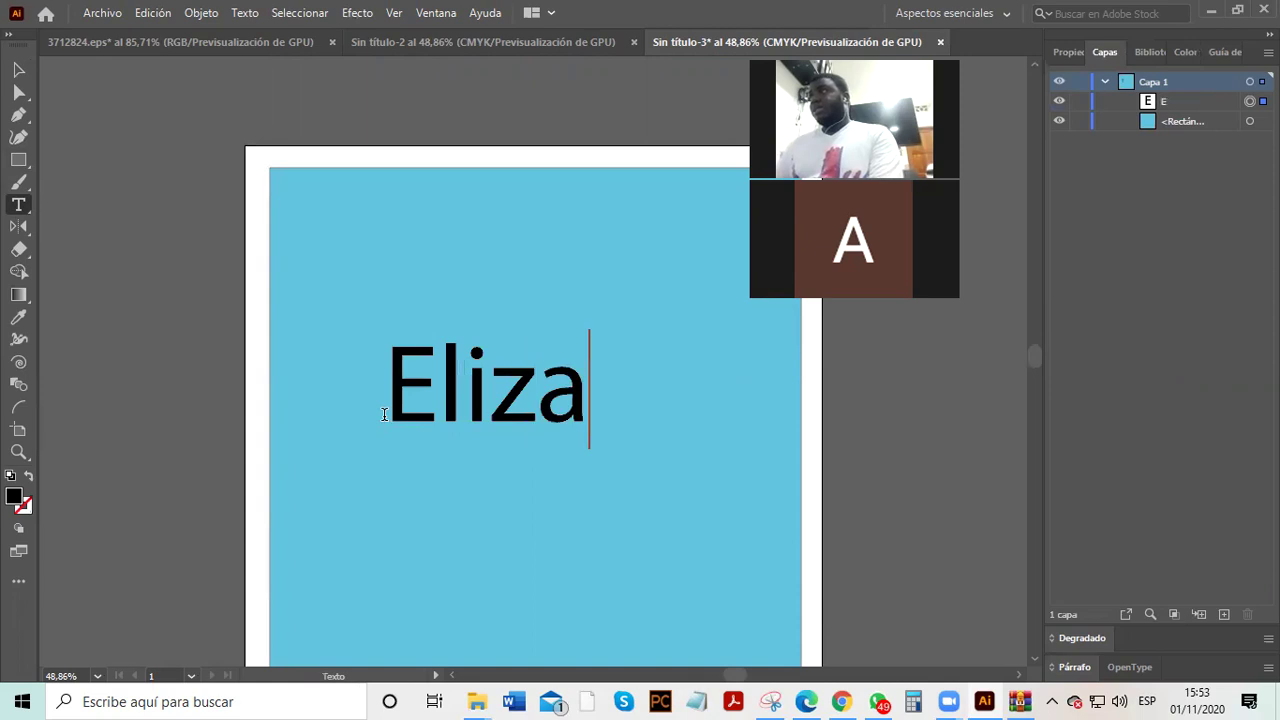
- Try adding a second line of text below the name
{"action": "key", "text": "Return"}
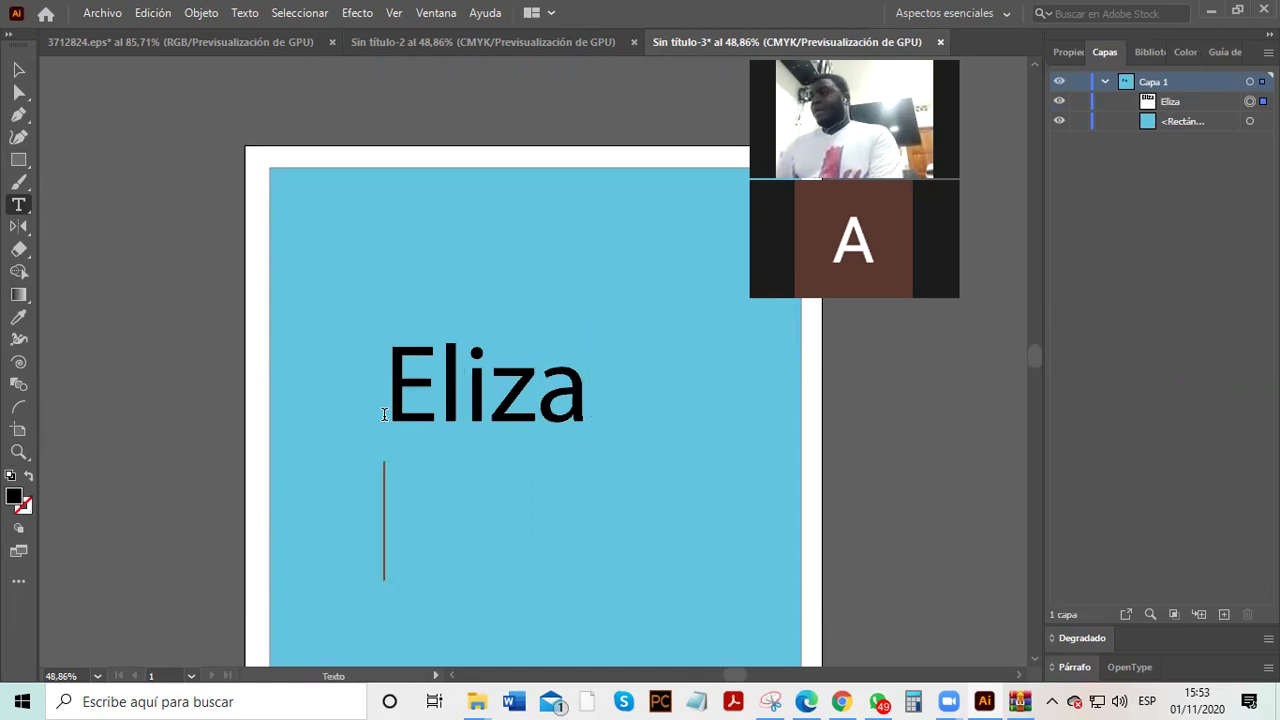
{"action": "type", "text": "Cos"}
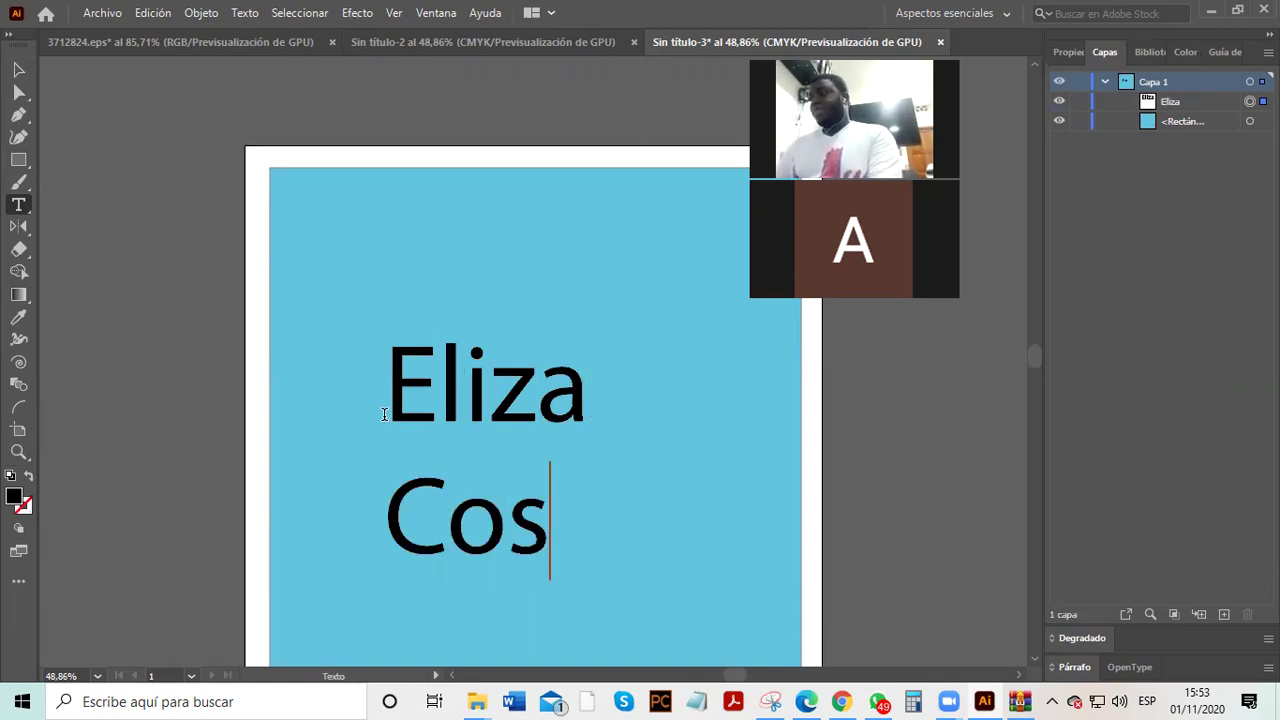
{"action": "type", "text": "me"}
{"action": "key", "text": "BackSpace"}
{"action": "key", "text": "BackSpace"}
{"action": "key", "text": "BackSpace"}
{"action": "key", "text": "BackSpace"}
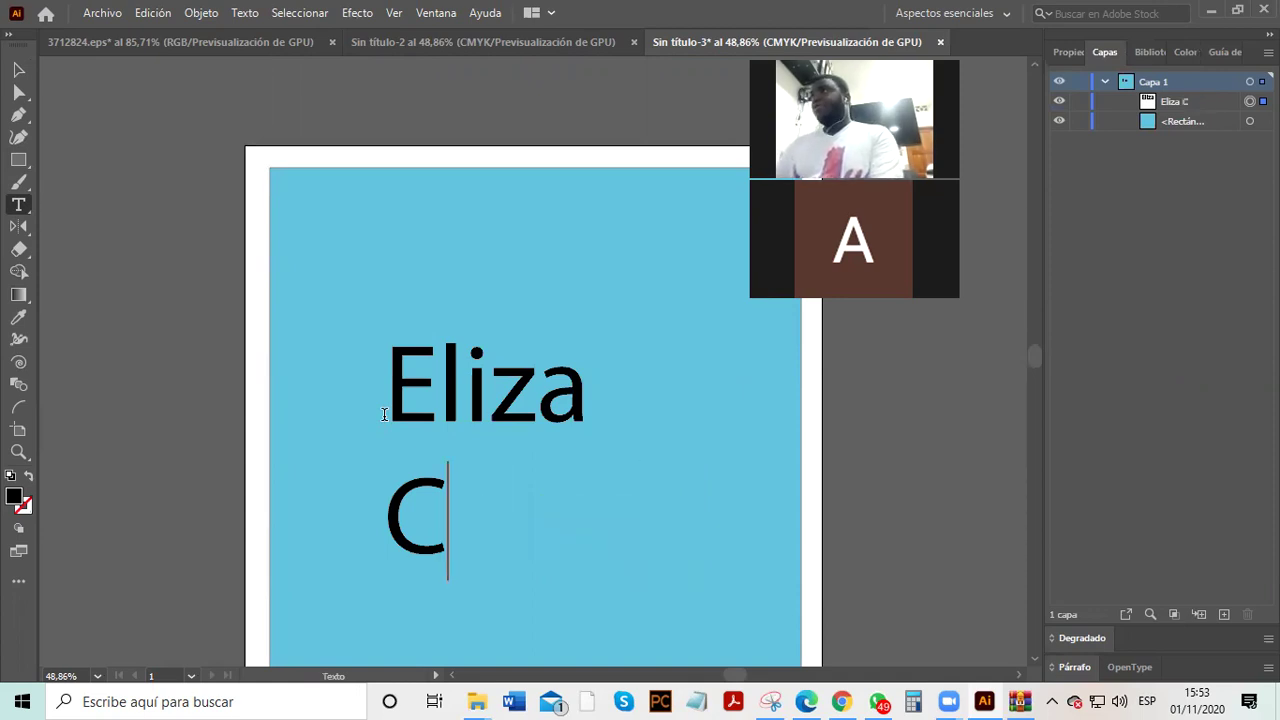
{"action": "key", "text": "BackSpace"}
{"action": "key", "text": "BackSpace"}
- Enlarge the name text to about 642 x 426 px
{"action": "left_click", "coordinate": [28, 70]}
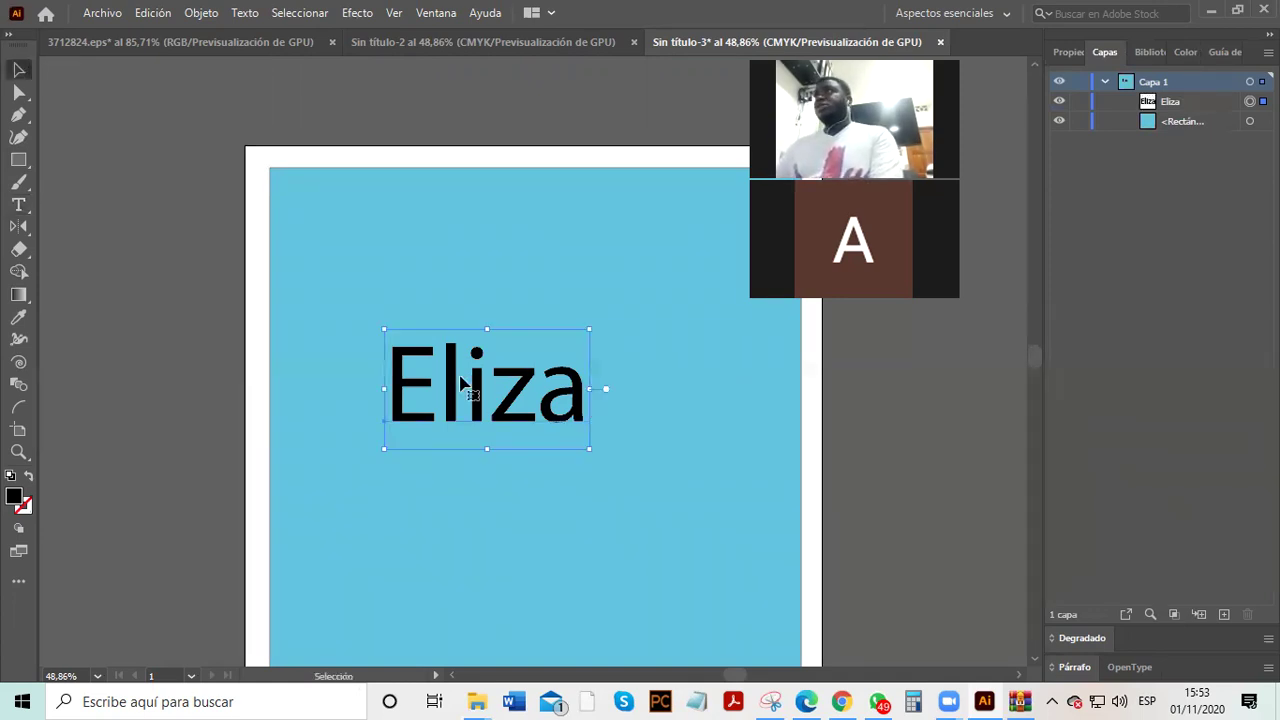
{"action": "left_click_drag", "start_coordinate": [642, 496], "coordinate": [727, 556]}
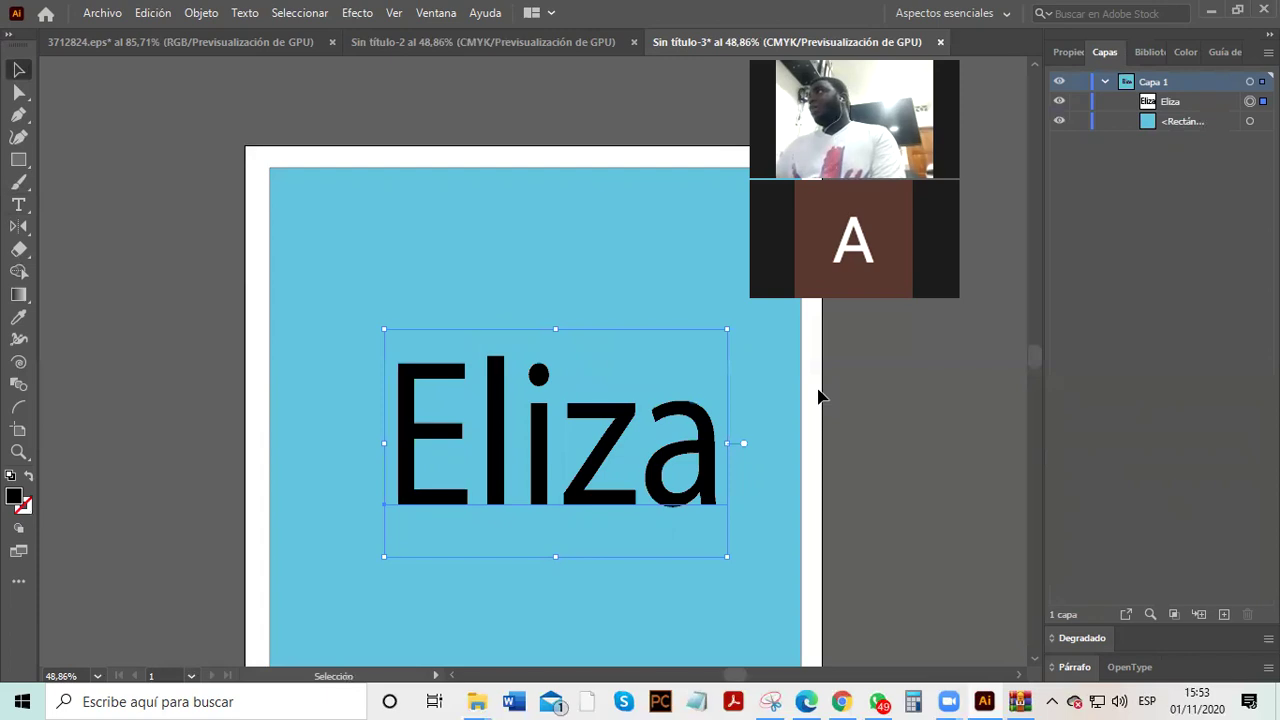
- Change the name text's font to Androgyne Medium and reposition it near the middle of the blue rectangle
{"action": "left_click", "coordinate": [1069, 52]}
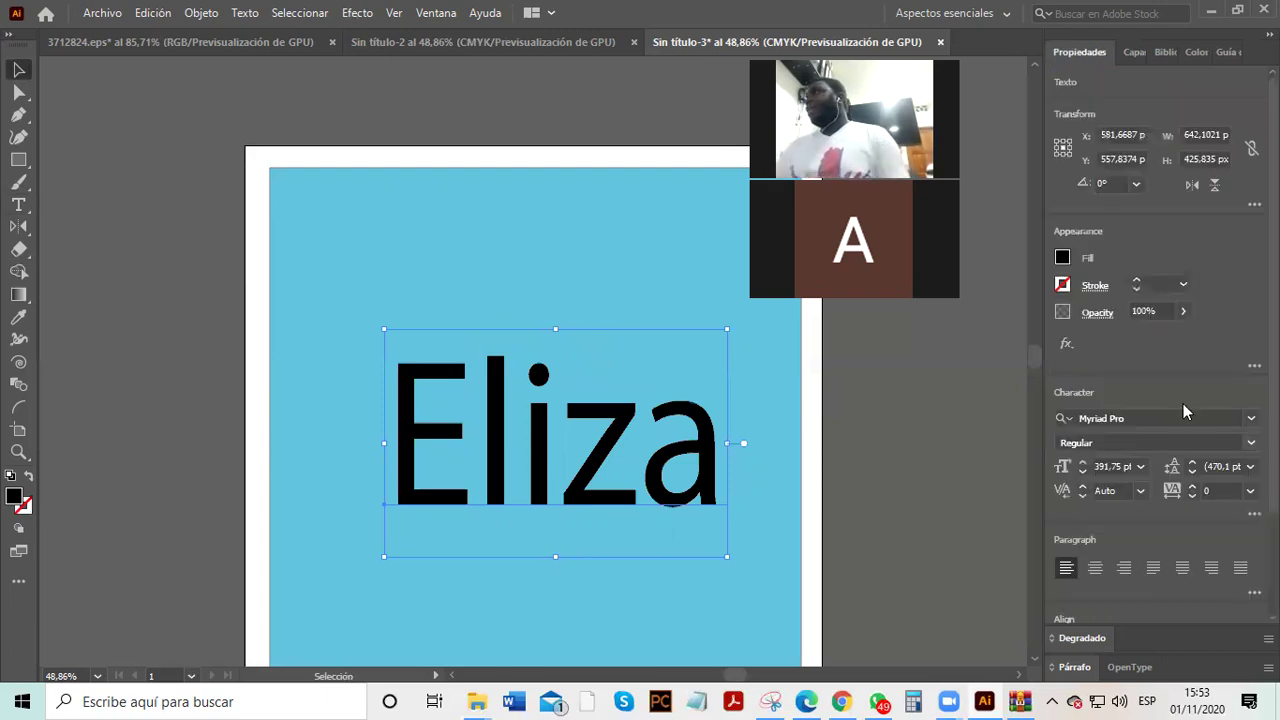
{"action": "left_click", "coordinate": [1250, 418]}
{"action": "scroll", "coordinate": [1163, 629], "scroll_direction": "down", "scroll_amount": 5}
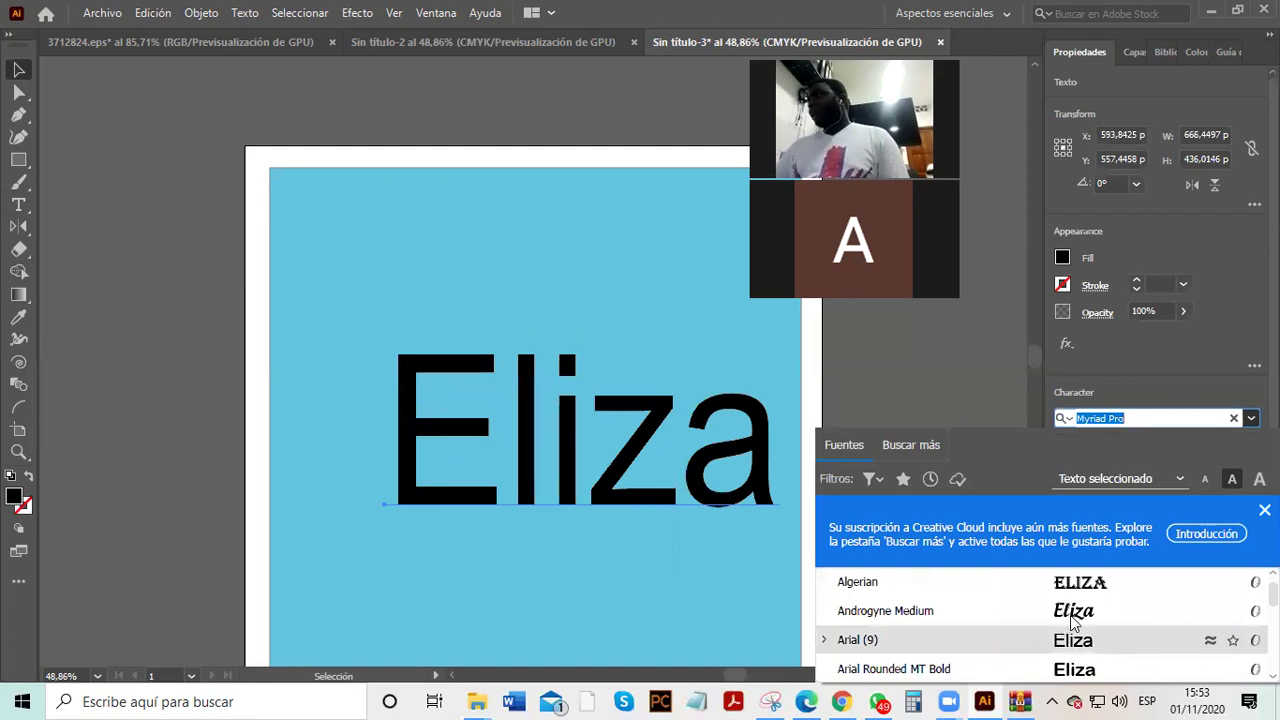
{"action": "left_click", "coordinate": [1072, 615]}
{"action": "left_click_drag", "start_coordinate": [652, 432], "coordinate": [626, 459]}
{"action": "left_click", "coordinate": [905, 458]}
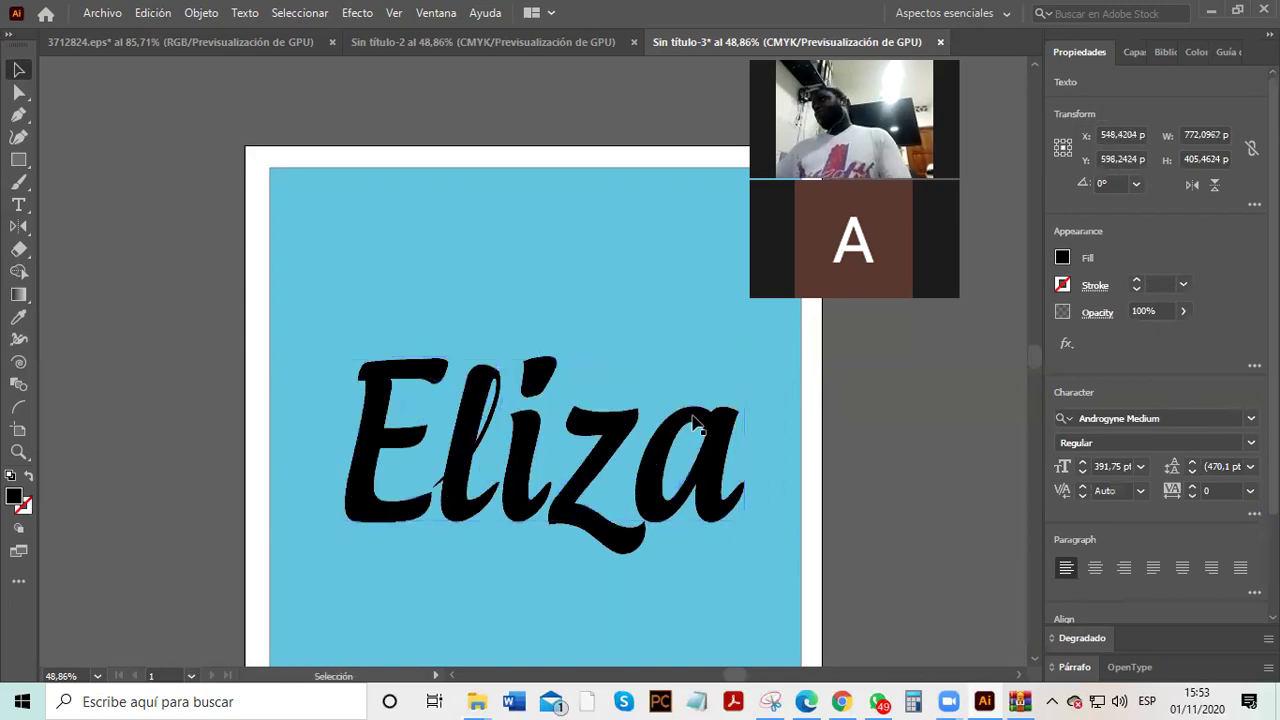
- Set the name text's fill colour to magenta pink
{"action": "scroll", "coordinate": [697, 424], "scroll_direction": "down", "scroll_amount": 1}
{"action": "left_click", "coordinate": [708, 375]}
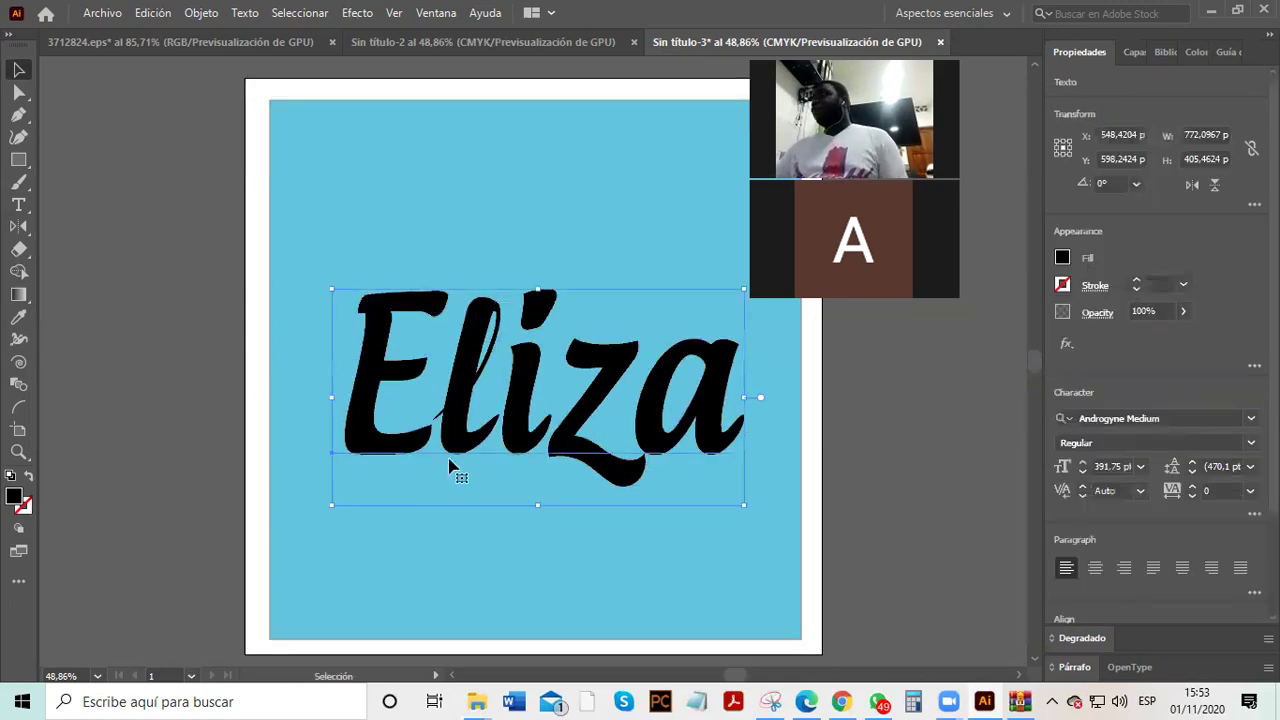
{"action": "double_click", "coordinate": [13, 497]}
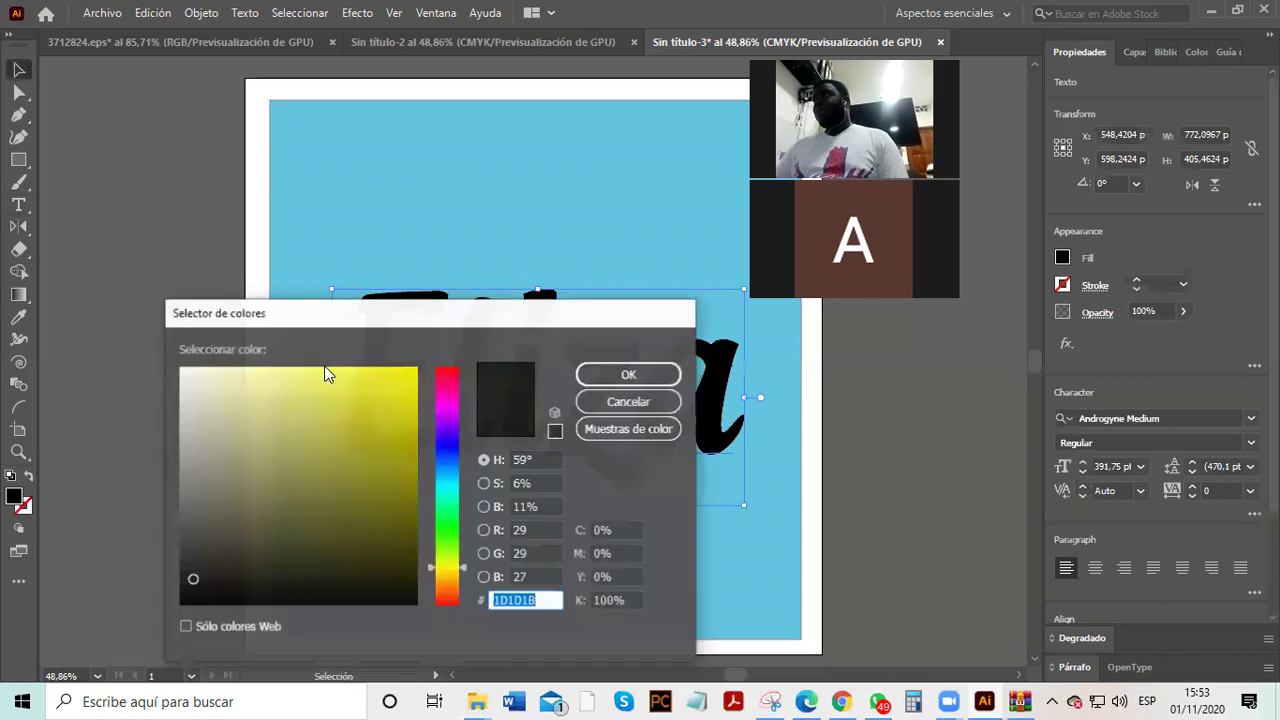
{"action": "left_click", "coordinate": [439, 408]}
{"action": "left_click_drag", "start_coordinate": [449, 401], "coordinate": [453, 389]}
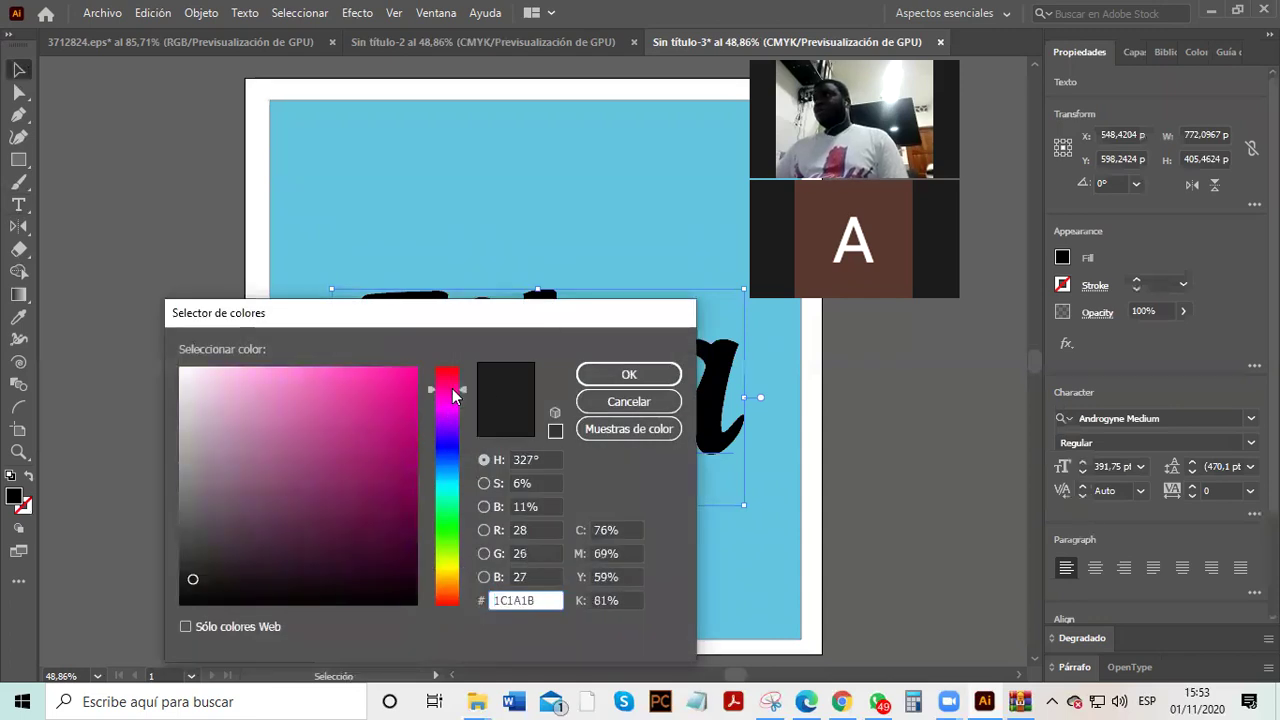
{"action": "left_click", "coordinate": [628, 373]}
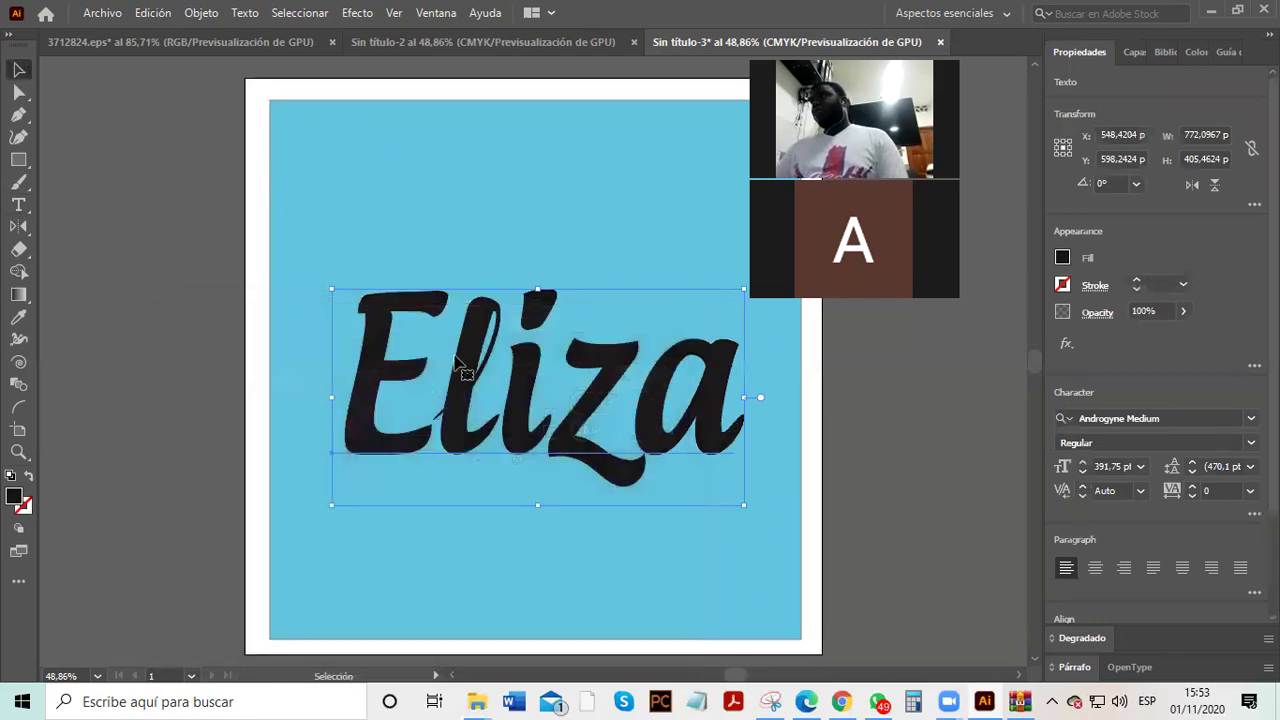
{"action": "double_click", "coordinate": [15, 497]}
{"action": "left_click_drag", "start_coordinate": [449, 420], "coordinate": [418, 372]}
{"action": "left_click", "coordinate": [588, 373]}
- Move the name text up to leave room beneath it on the rectangle
{"action": "left_click", "coordinate": [766, 442]}
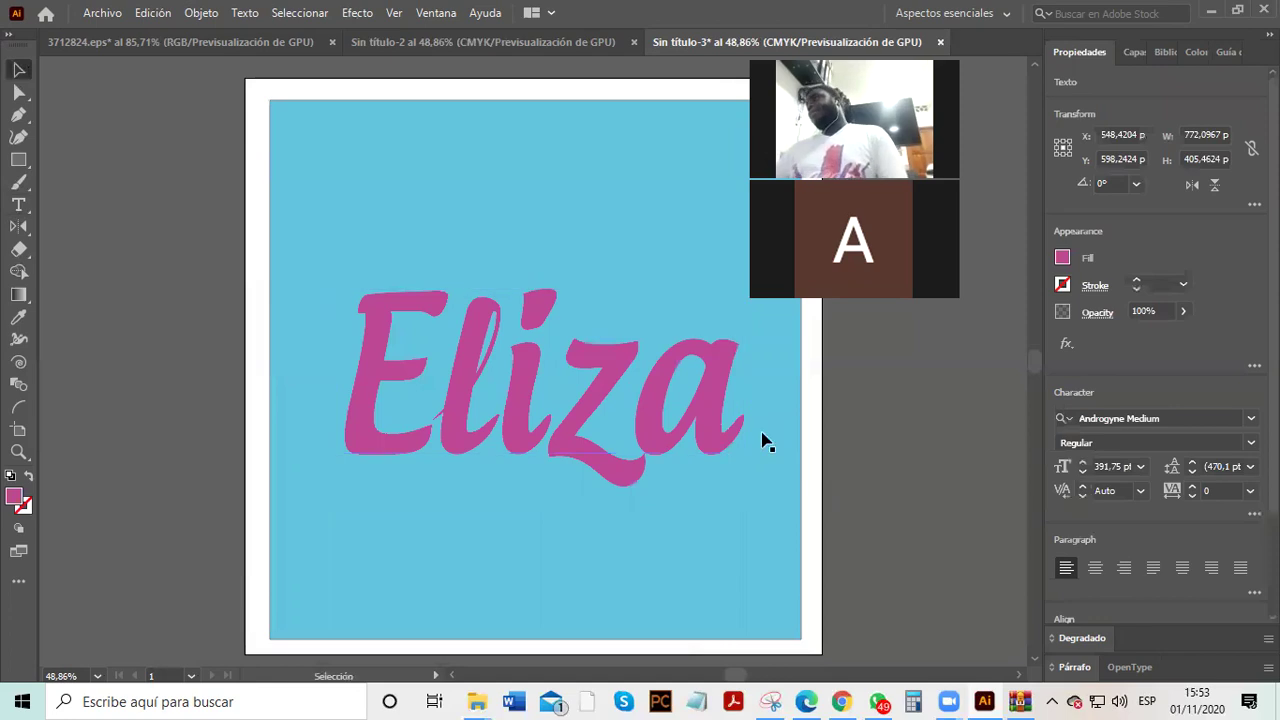
{"action": "left_click", "coordinate": [662, 378]}
{"action": "left_click_drag", "start_coordinate": [652, 358], "coordinate": [648, 515]}
- Add a separate text object reading "Cosmeticos" below the name
{"action": "left_click", "coordinate": [18, 204]}
{"action": "left_click_drag", "start_coordinate": [701, 480], "coordinate": [352, 474]}
{"action": "type", "text": "cO"}
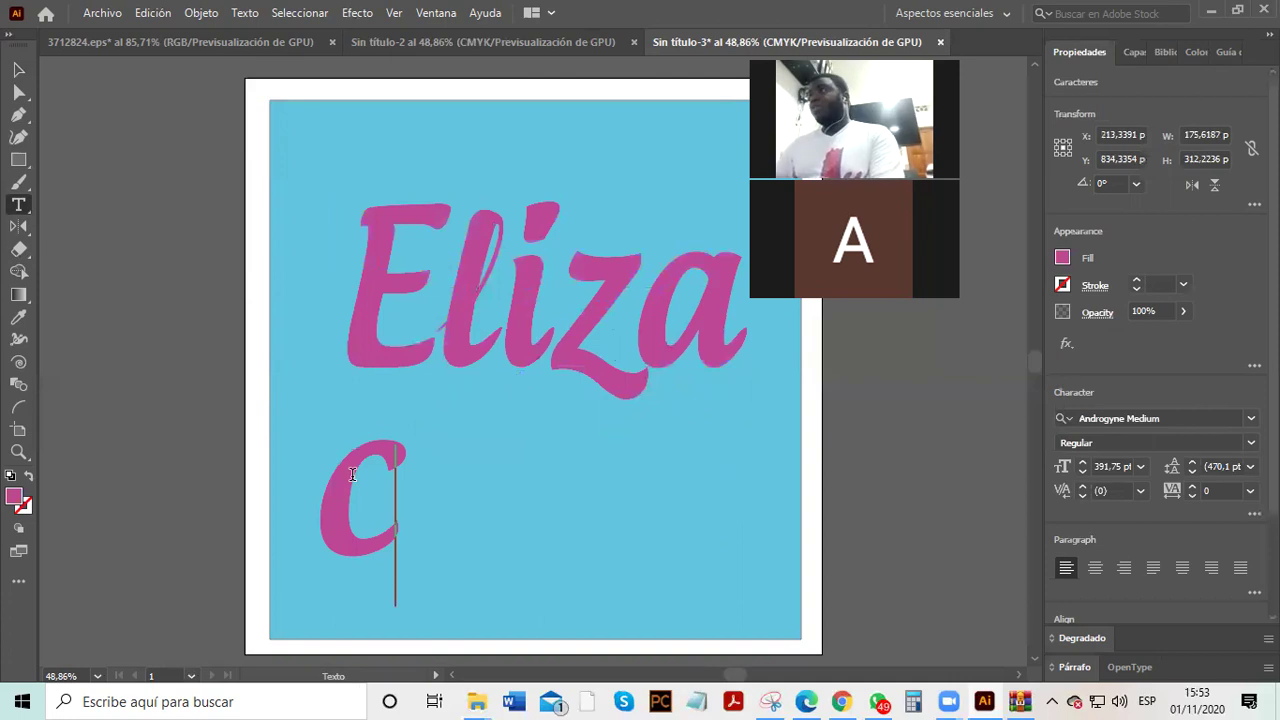
{"action": "key", "text": "BackSpace"}
{"action": "key", "text": "BackSpace"}
{"action": "type", "text": "C"}
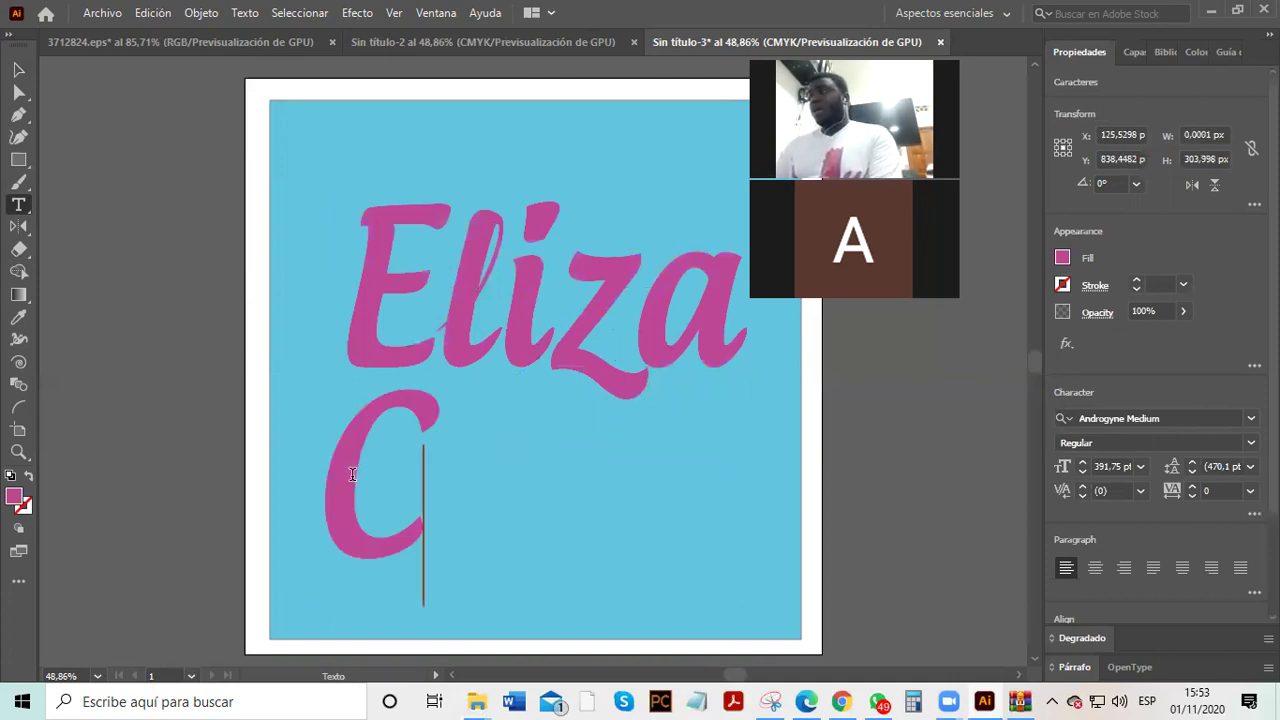
{"action": "type", "text": "osme"}
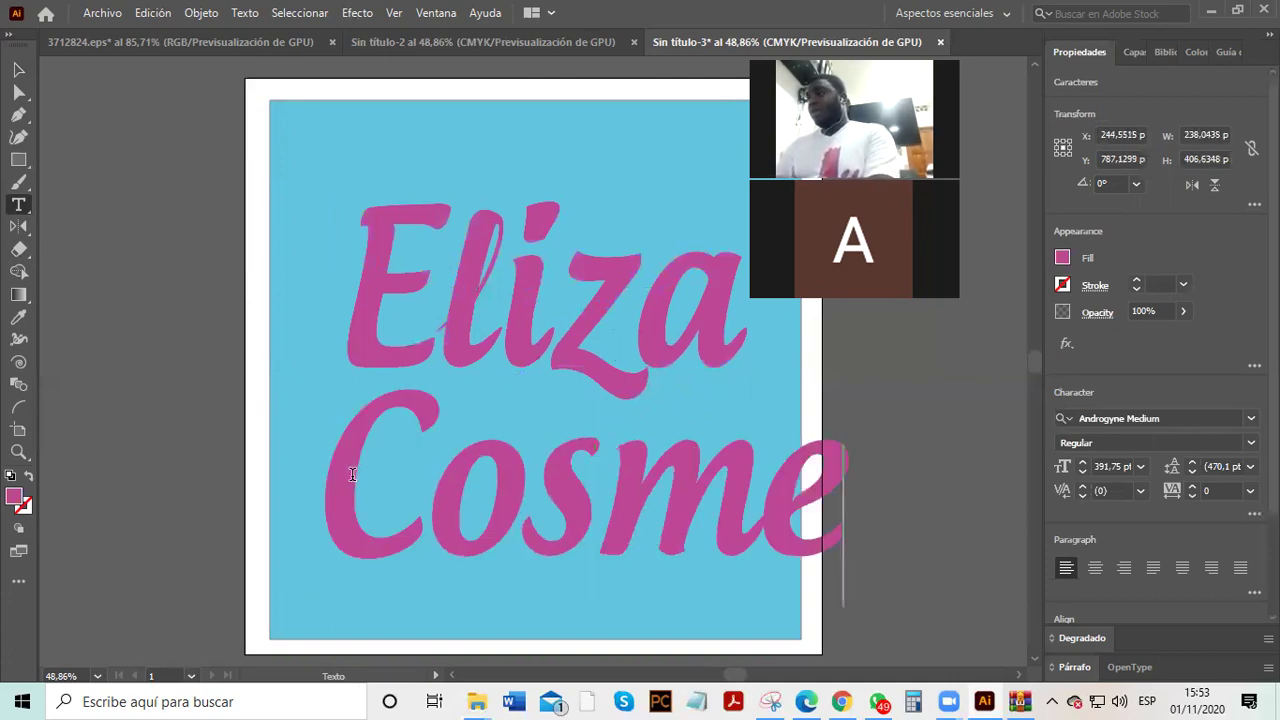
{"action": "type", "text": "tivco"}
{"action": "key", "text": "BackSpace"}
{"action": "key", "text": "BackSpace"}
{"action": "key", "text": "BackSpace"}
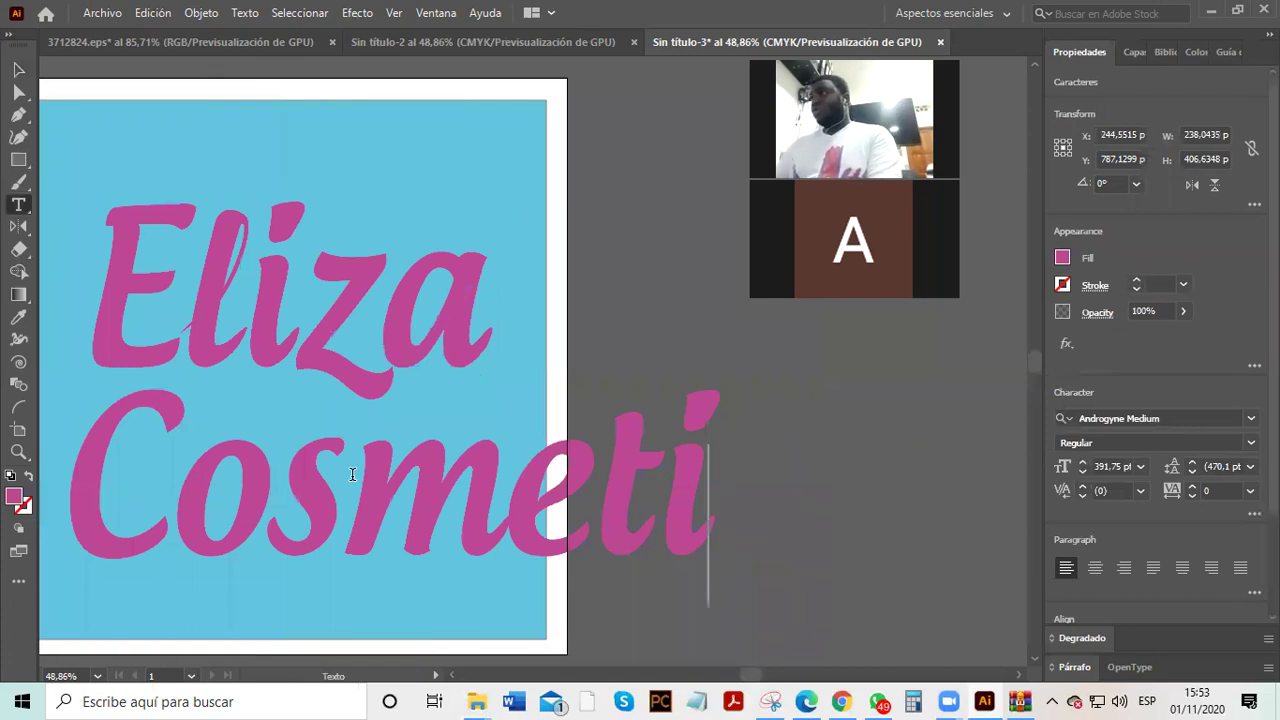
{"action": "type", "text": "cos"}
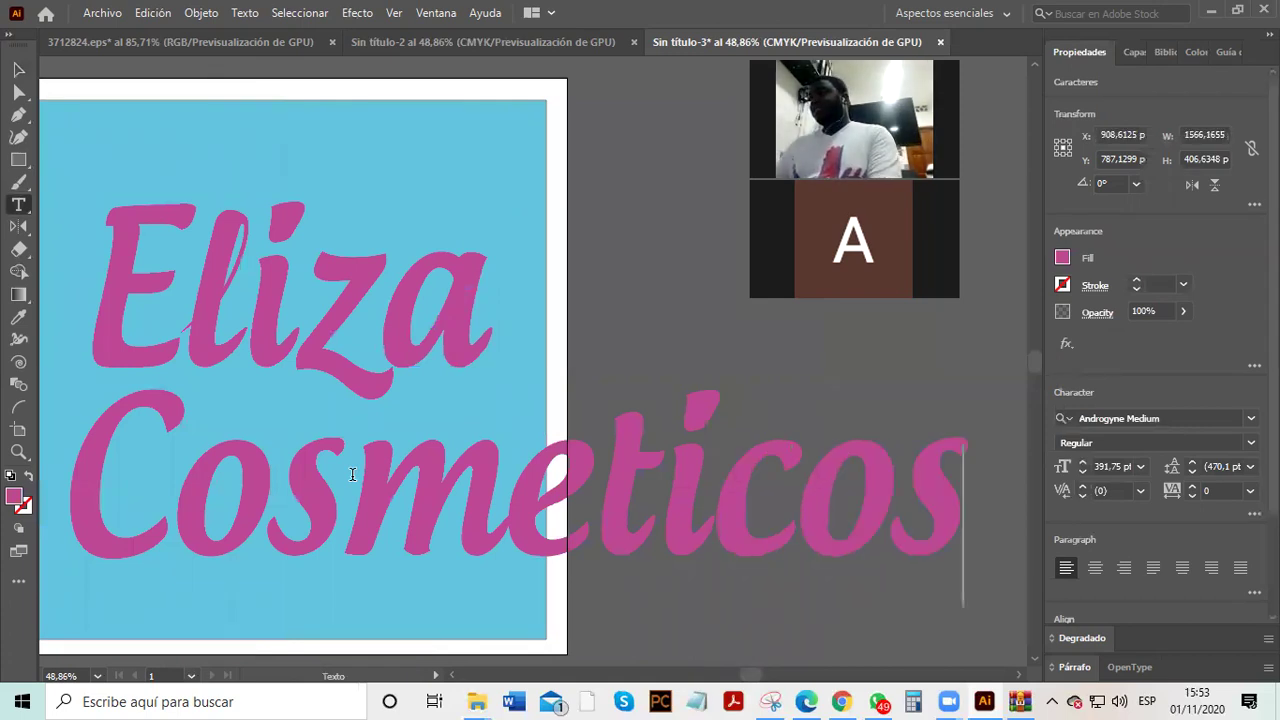
- Scale the "Cosmeticos" text down to about 769 x 183 px and align it under the name
{"action": "left_click", "coordinate": [19, 70]}
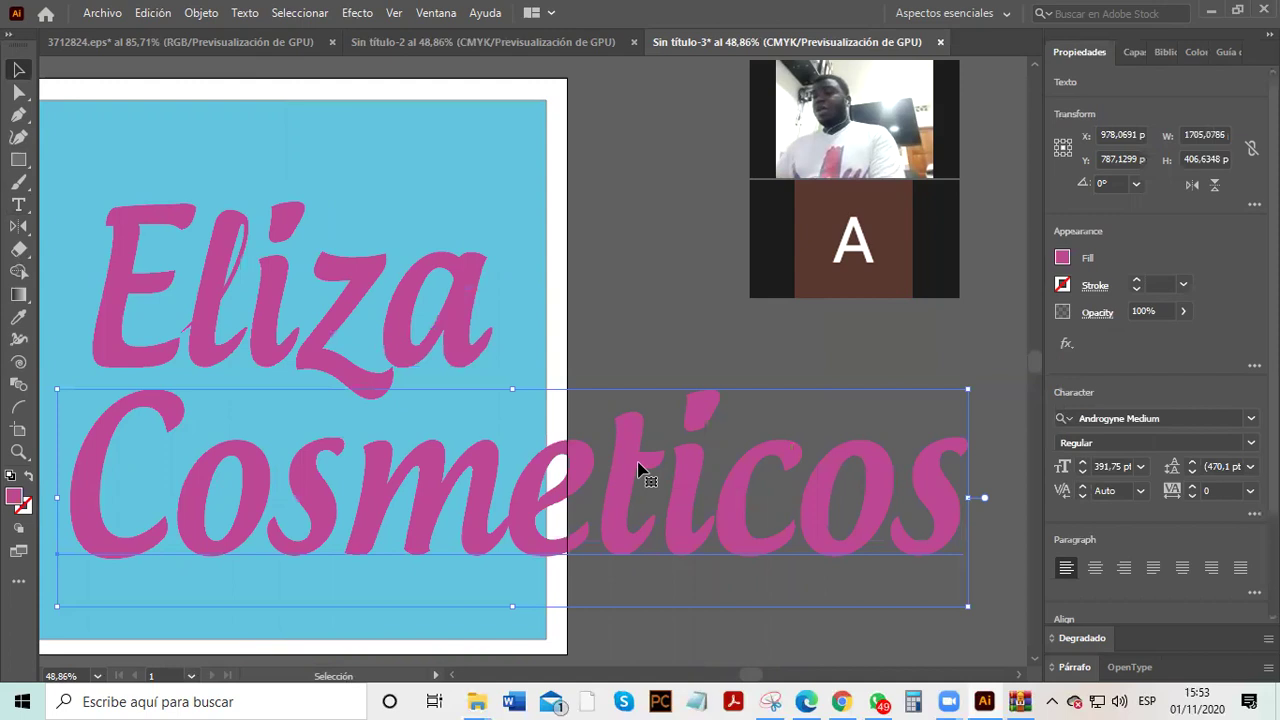
{"action": "left_click_drag", "start_coordinate": [920, 608], "coordinate": [505, 485]}
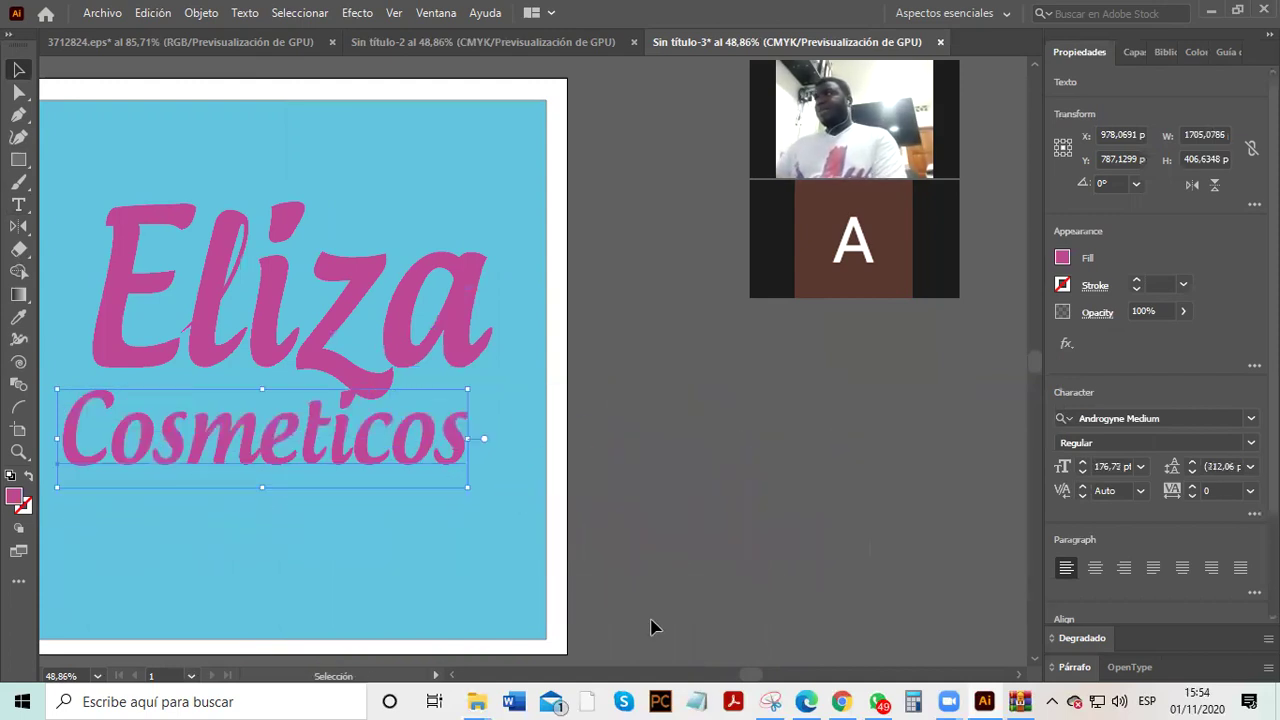
{"action": "left_click", "coordinate": [452, 676]}
{"action": "left_click_drag", "start_coordinate": [488, 434], "coordinate": [511, 438]}
{"action": "left_click_drag", "start_coordinate": [651, 449], "coordinate": [652, 459]}
- Set the fill of the "Cosmeticos" text to a dark purple
{"action": "double_click", "coordinate": [14, 498]}
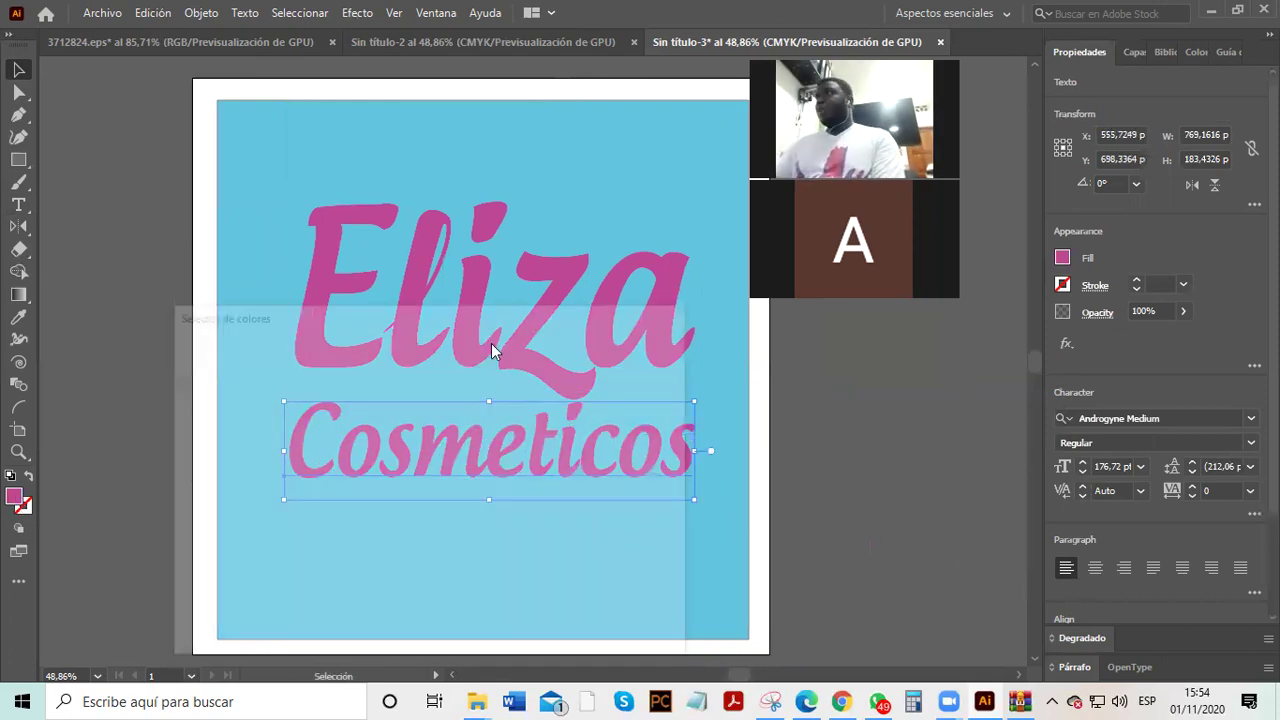
{"action": "left_click", "coordinate": [405, 485]}
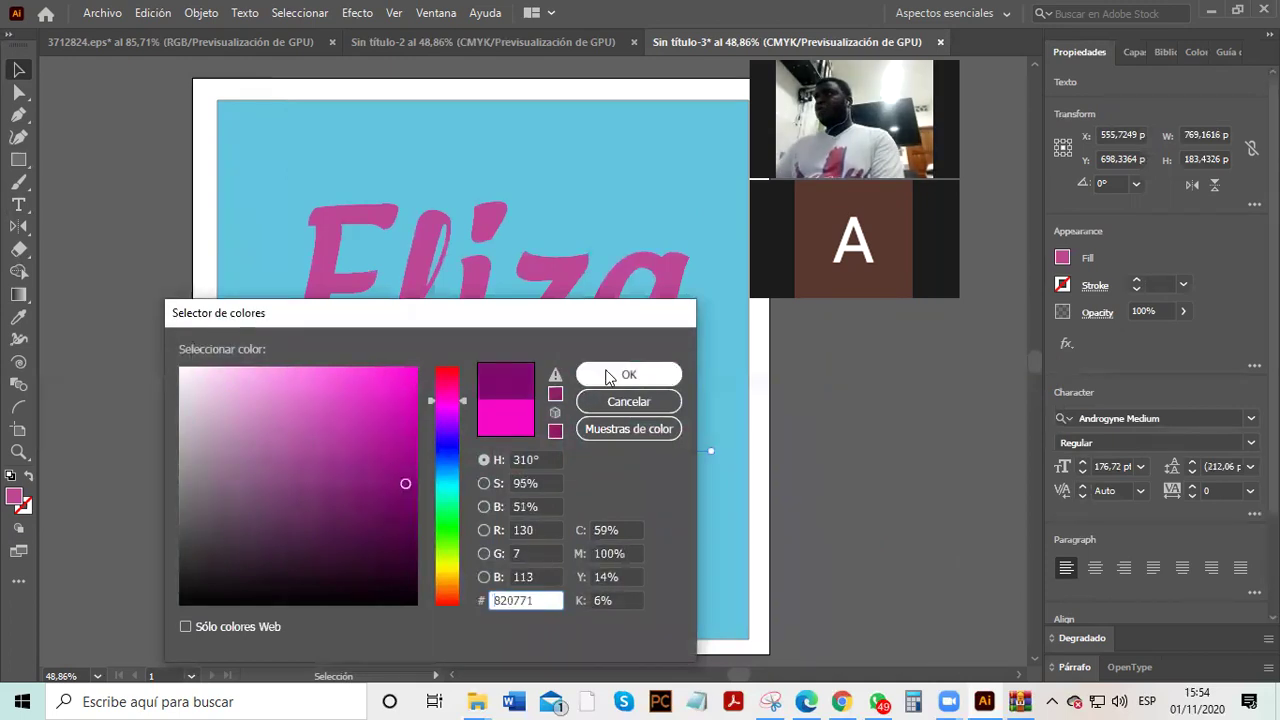
{"action": "left_click", "coordinate": [600, 374]}
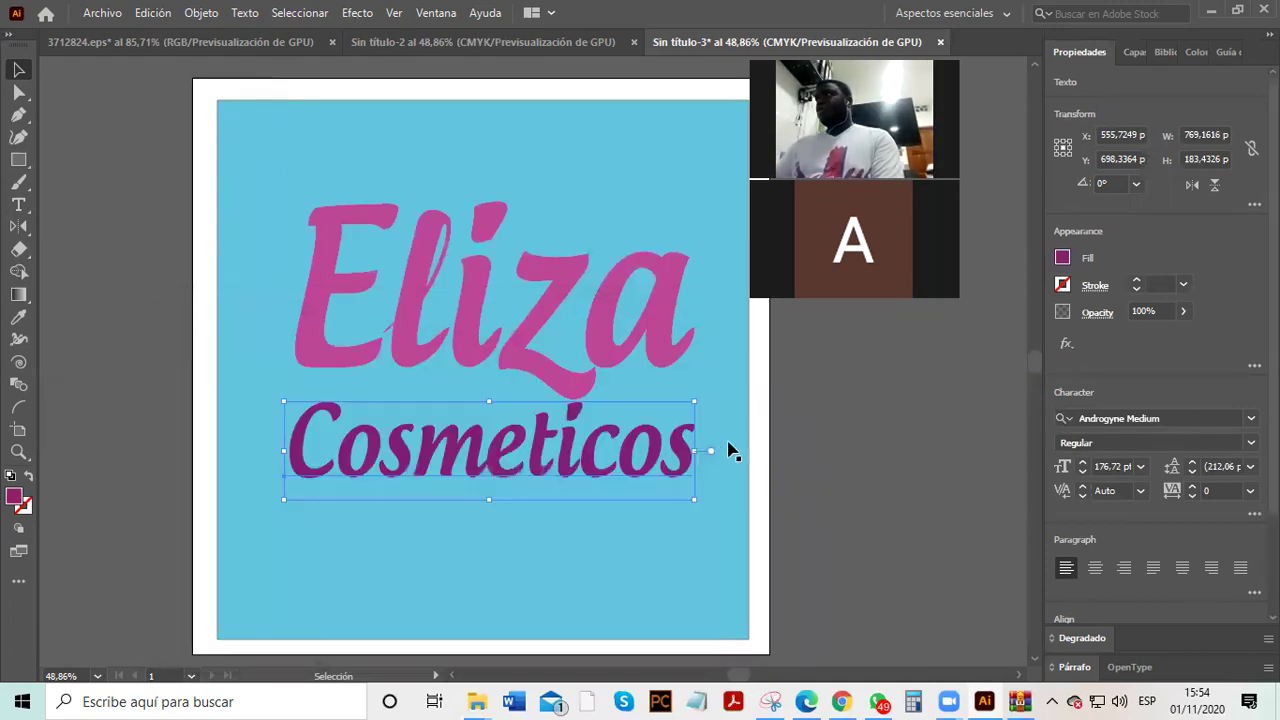
{"action": "double_click", "coordinate": [19, 497]}
{"action": "left_click", "coordinate": [405, 531]}
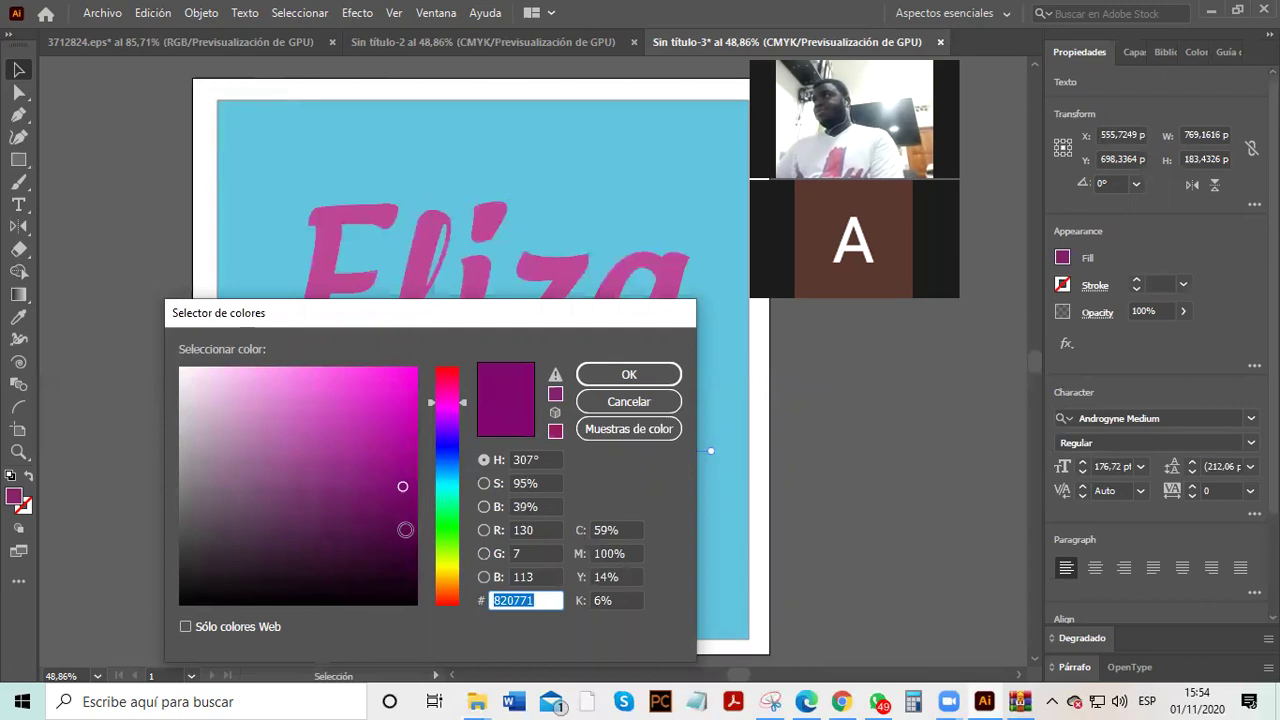
{"action": "left_click", "coordinate": [628, 372]}
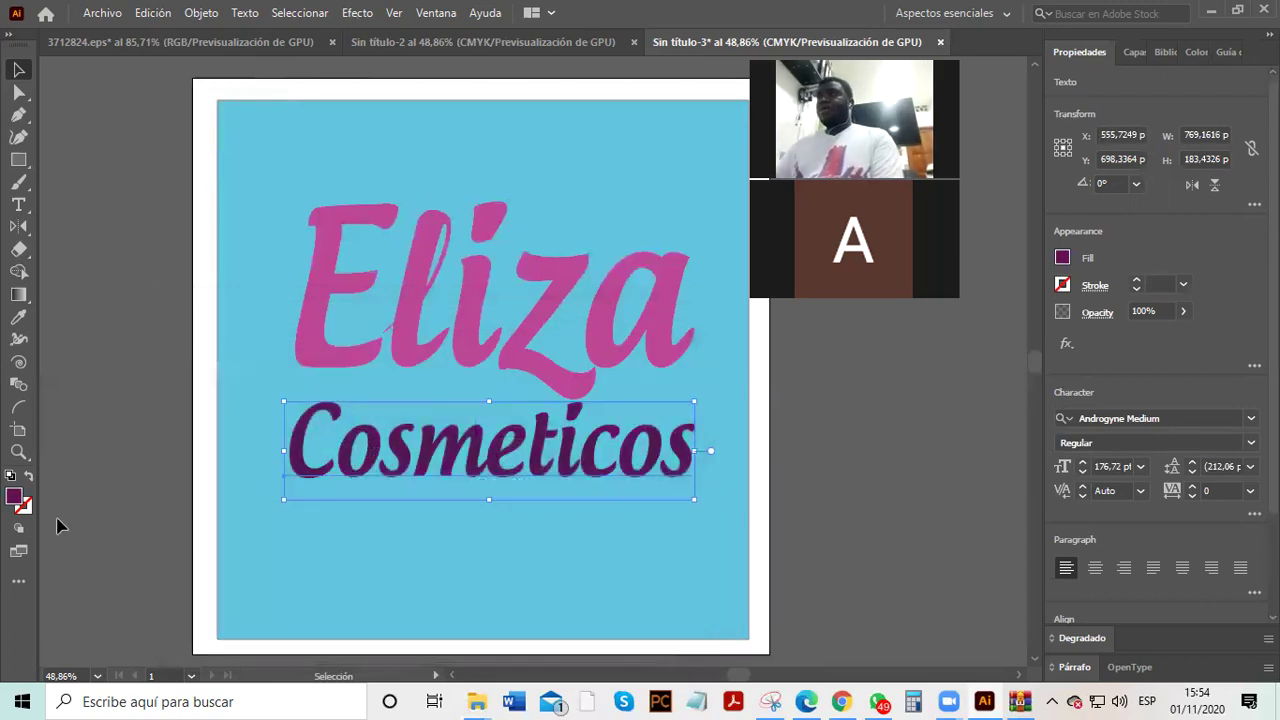
- Try to assign a stroke colour to the "Cosmeticos" text
{"action": "left_click", "coordinate": [25, 508]}
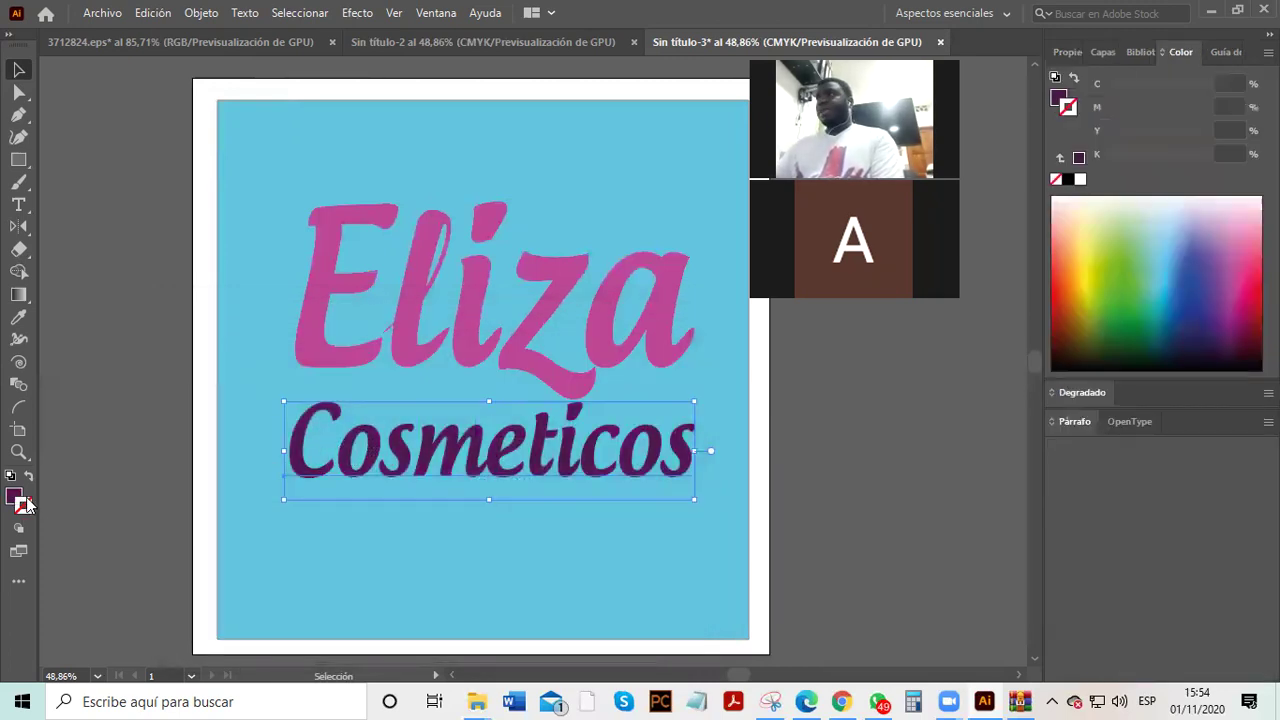
{"action": "double_click", "coordinate": [27, 505]}
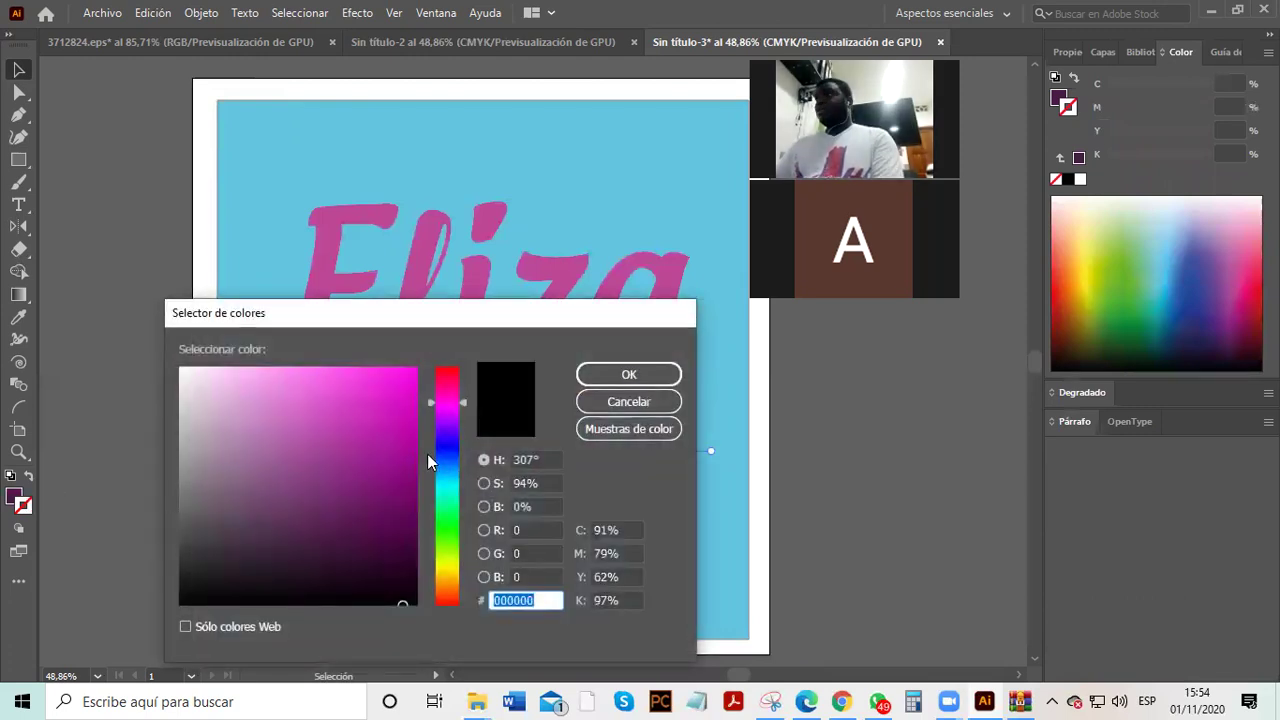
{"action": "key", "text": "BackSpace"}
{"action": "left_click", "coordinate": [588, 373]}
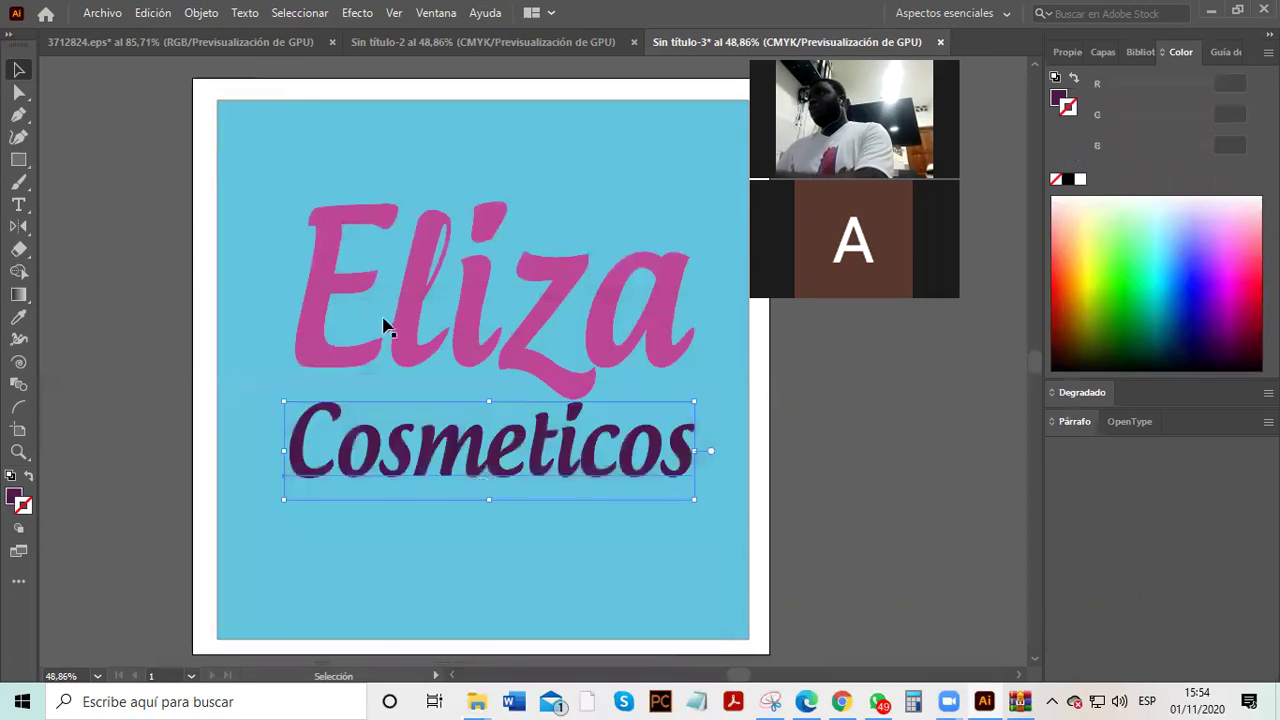
- Try sampling the name text's appearance onto "Cosmeticos" with the Eyedropper and undo it
{"action": "key", "text": "i"}
{"action": "left_click", "coordinate": [318, 289]}
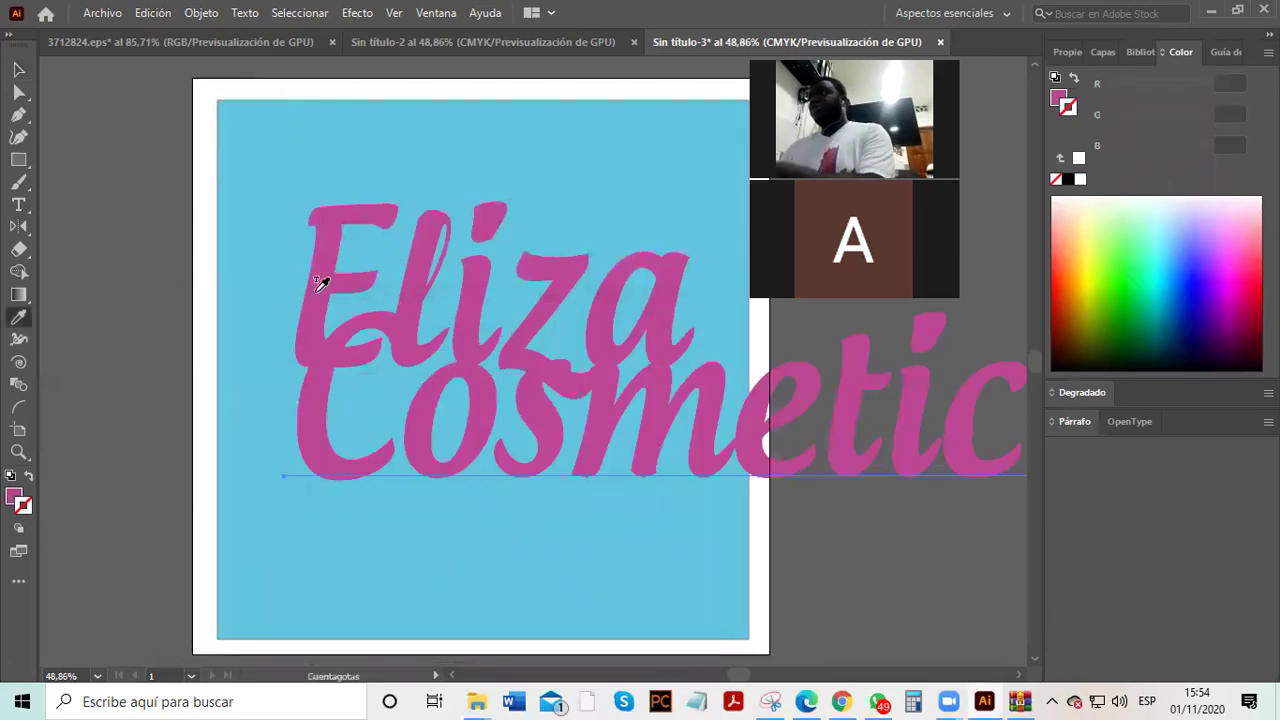
{"action": "key", "text": "ctrl+z"}
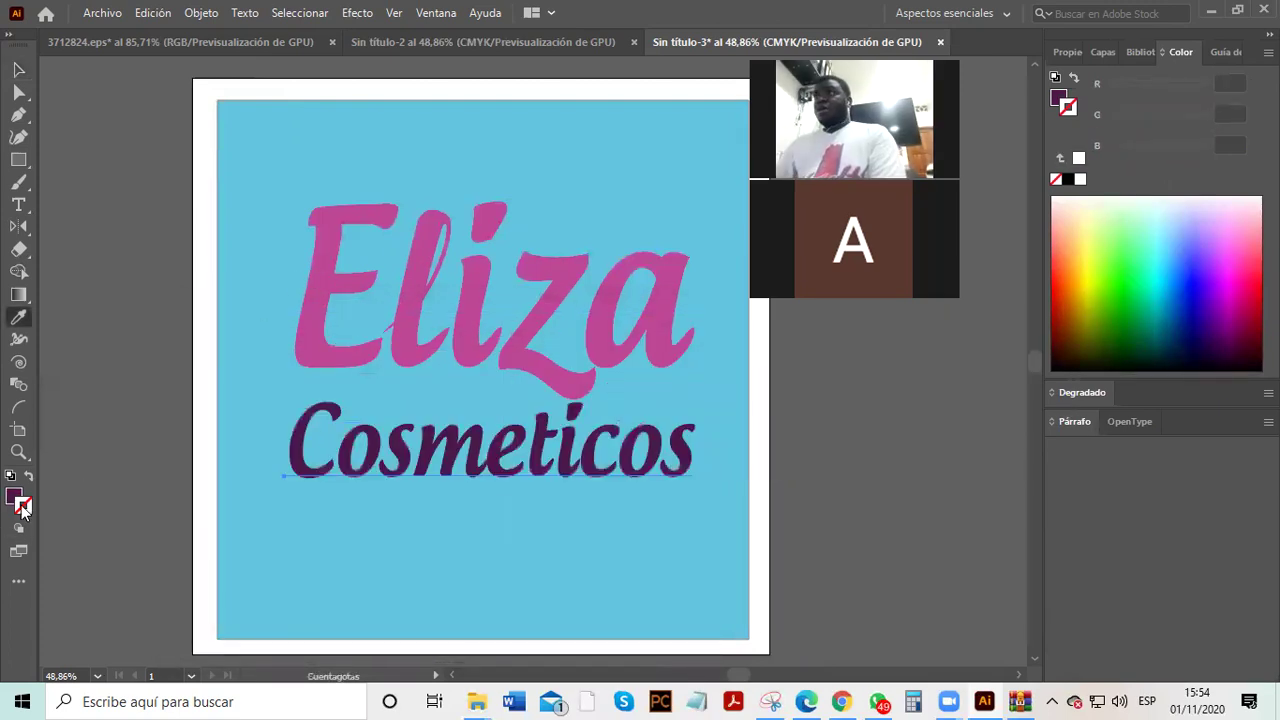
- Give the "Cosmeticos" text a dark violet stroke in 1E0335 and inspect the outlined letters
{"action": "double_click", "coordinate": [23, 508]}
{"action": "mouse_move", "coordinate": [209, 443]}
{"action": "left_mouse_down"}
{"action": "mouse_move", "coordinate": [409, 422]}
{"action": "mouse_move", "coordinate": [450, 456]}
{"action": "mouse_move", "coordinate": [440, 420]}
{"action": "mouse_move", "coordinate": [403, 554]}
{"action": "left_mouse_up"}
{"action": "left_click", "coordinate": [450, 456]}
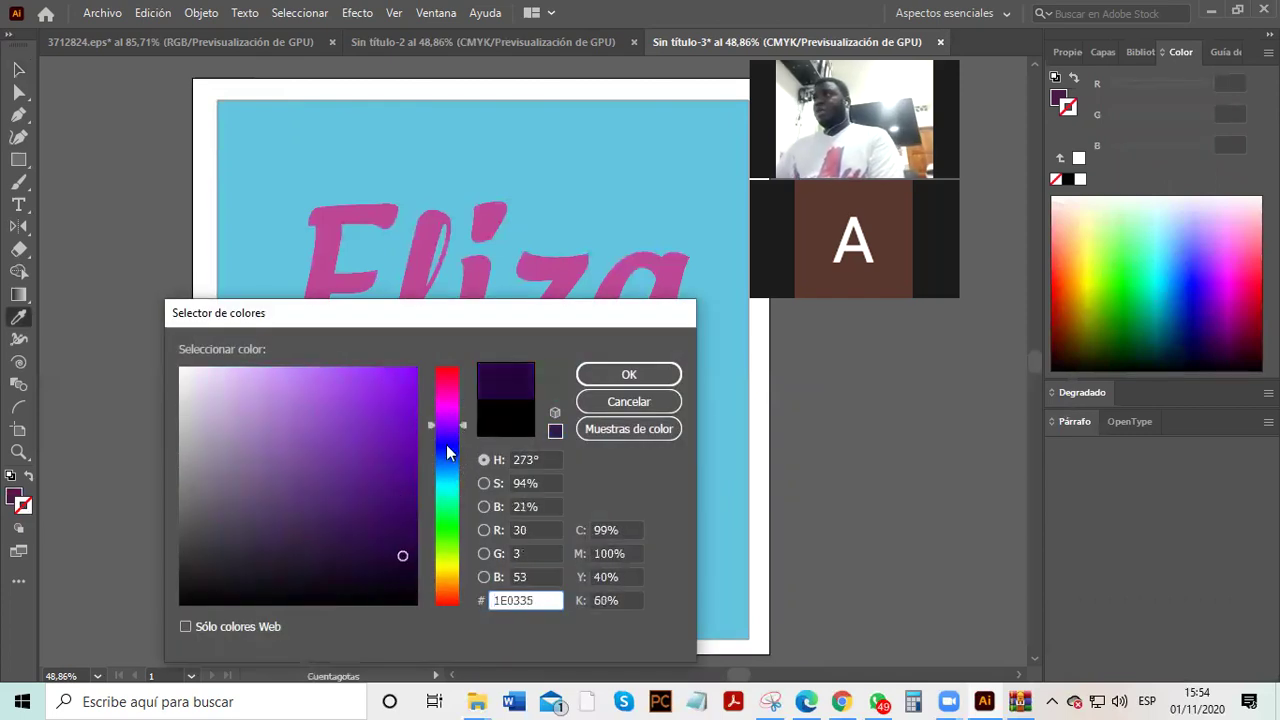
{"action": "left_click", "coordinate": [603, 374]}
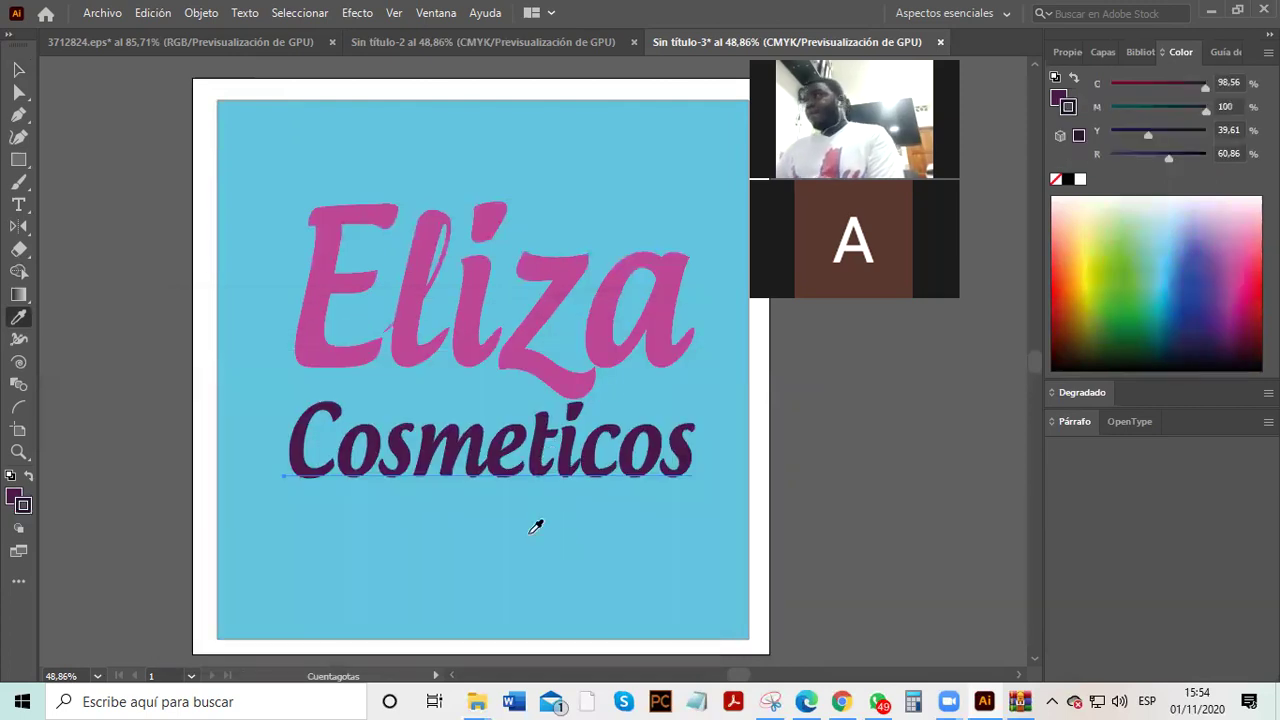
{"action": "left_click", "coordinate": [24, 75]}
{"action": "left_click", "coordinate": [760, 466]}
{"action": "scroll", "coordinate": [677, 440], "scroll_direction": "up", "scroll_amount": 10}
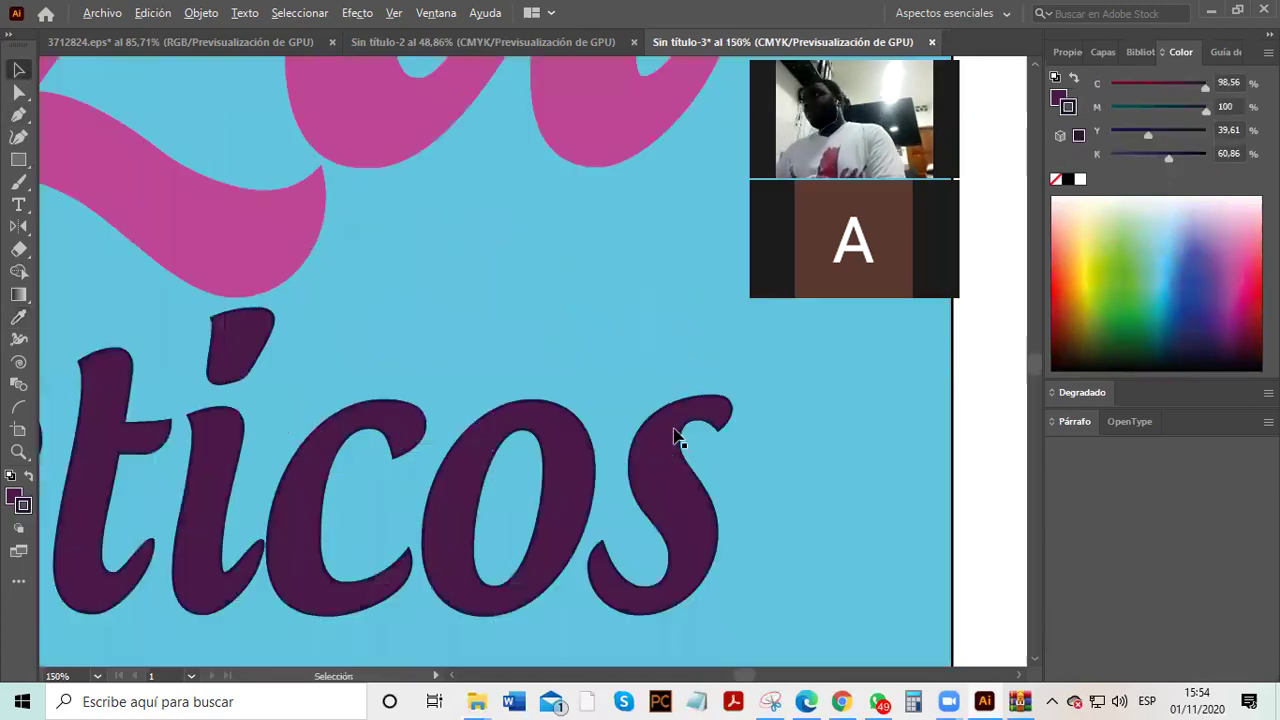
{"action": "scroll", "coordinate": [648, 372], "scroll_direction": "down", "scroll_amount": 10}
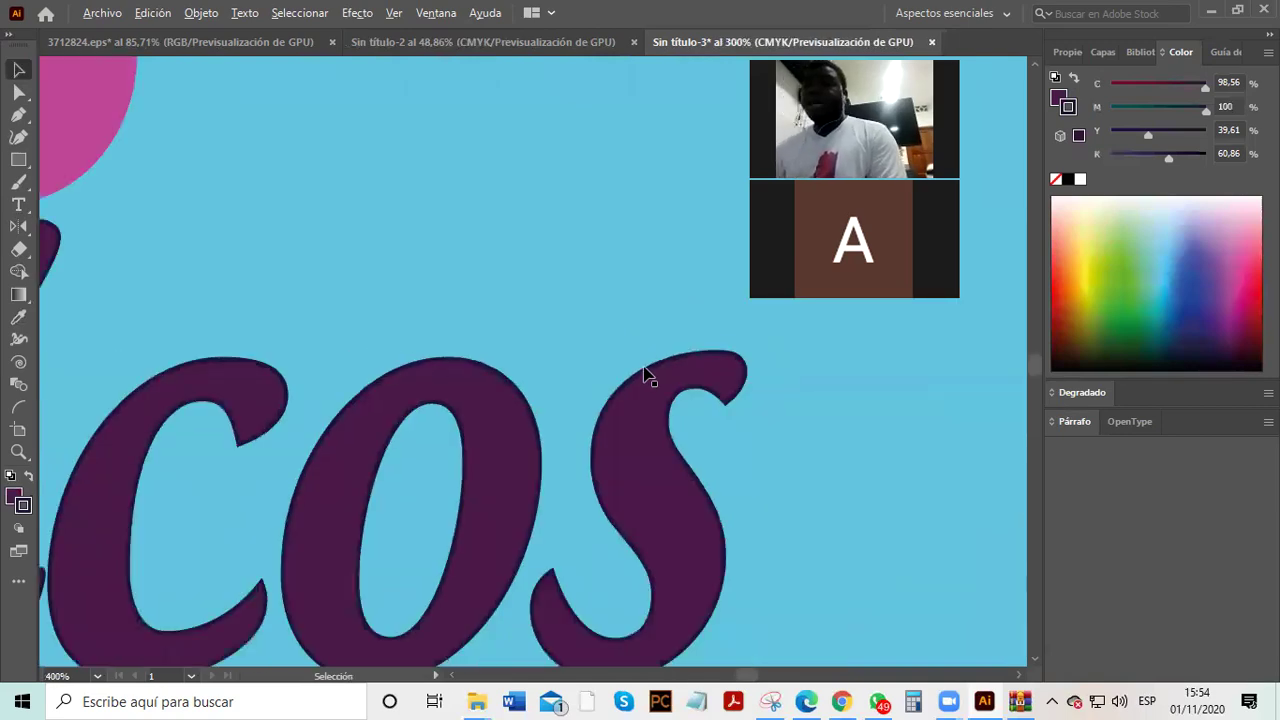
{"action": "scroll", "coordinate": [648, 394], "scroll_direction": "down", "scroll_amount": 2}
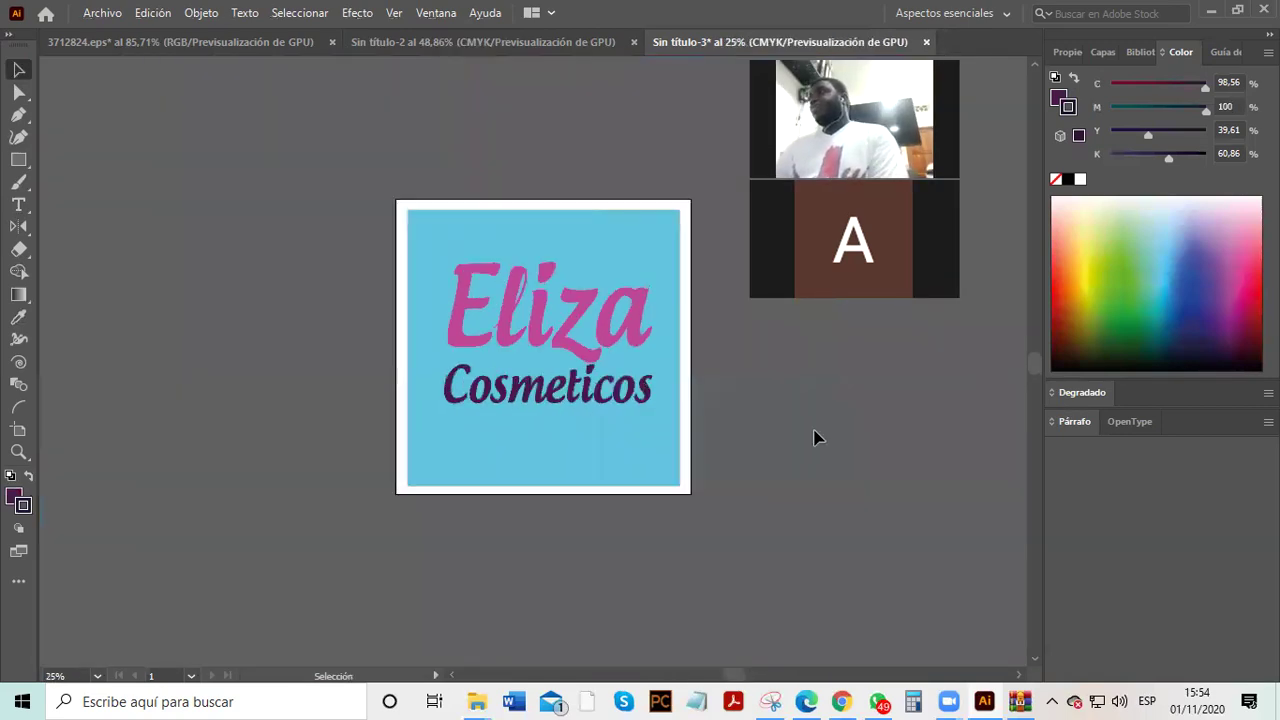
{"action": "scroll", "coordinate": [812, 437], "scroll_direction": "up", "scroll_amount": 1}
- Nudge the name text slightly so it sits better above "Cosmeticos"
{"action": "left_click", "coordinate": [610, 478]}
{"action": "left_click", "coordinate": [797, 553]}
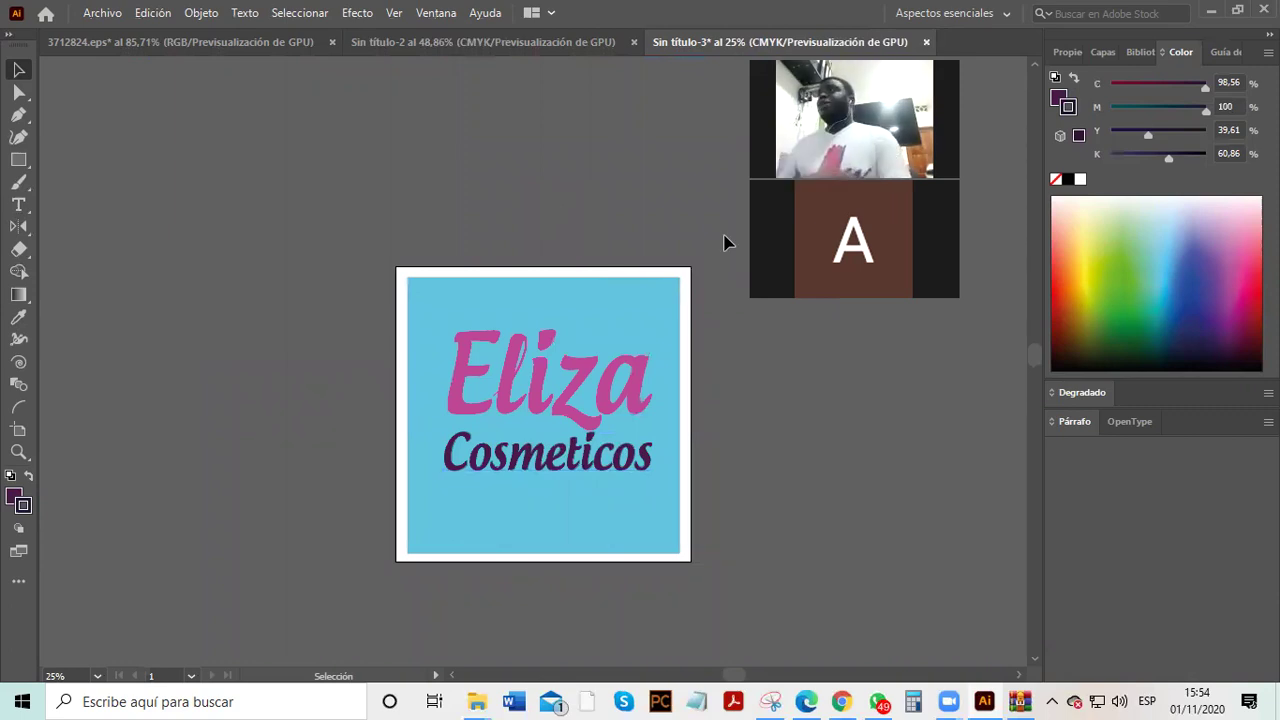
{"action": "left_click", "coordinate": [655, 380]}
{"action": "left_click", "coordinate": [826, 411]}
{"action": "left_click", "coordinate": [640, 407]}
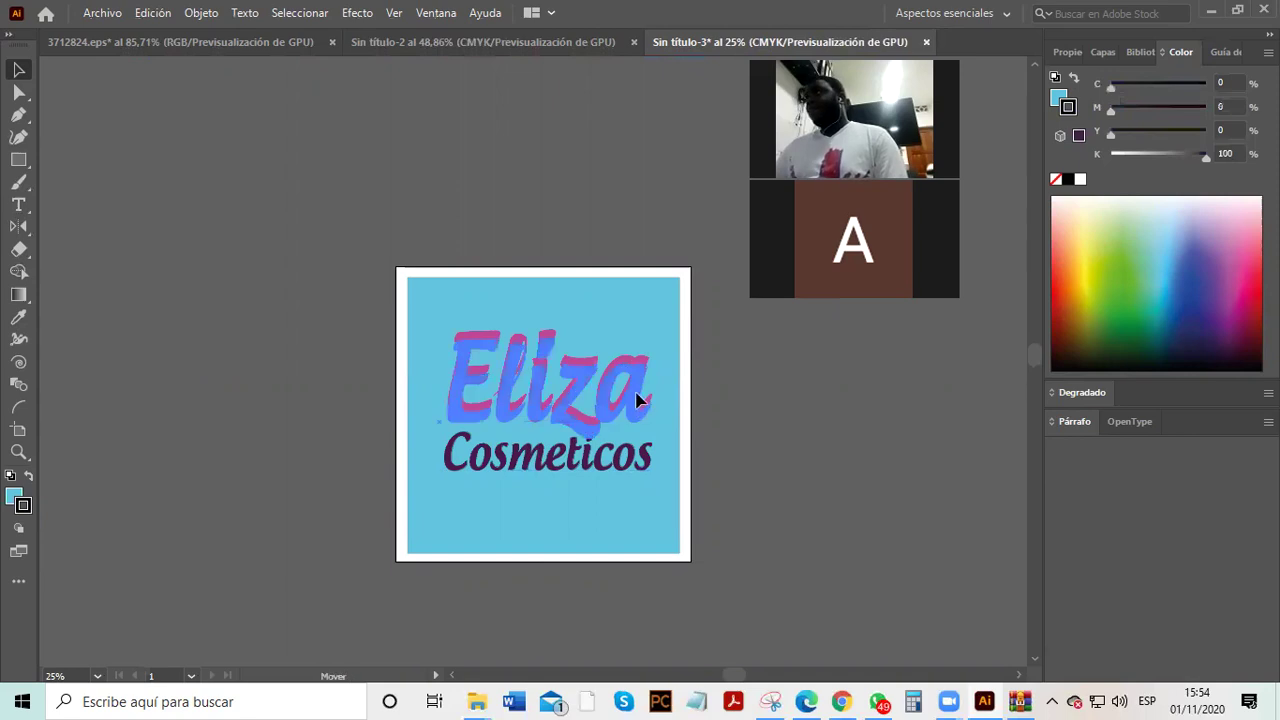
{"action": "left_click", "coordinate": [810, 464]}
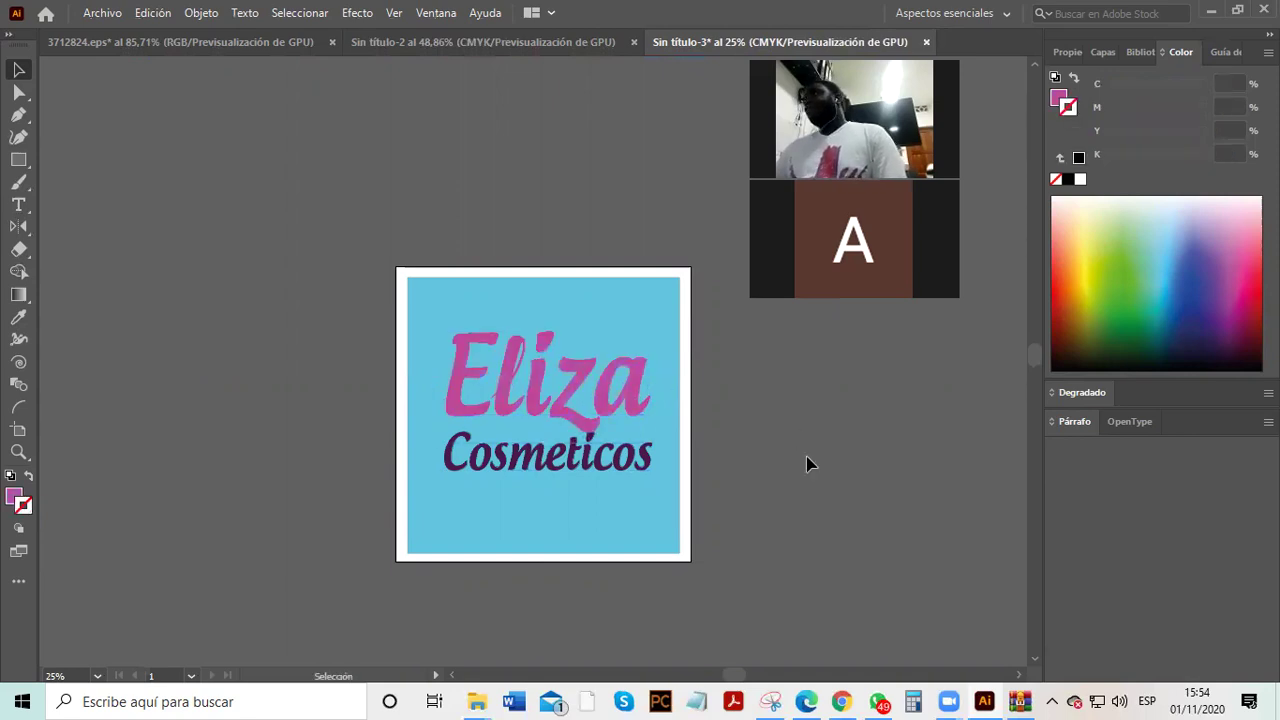
- Switch to the floral artwork document 3712824.eps
{"action": "left_click", "coordinate": [555, 40]}
{"action": "left_click", "coordinate": [714, 40]}
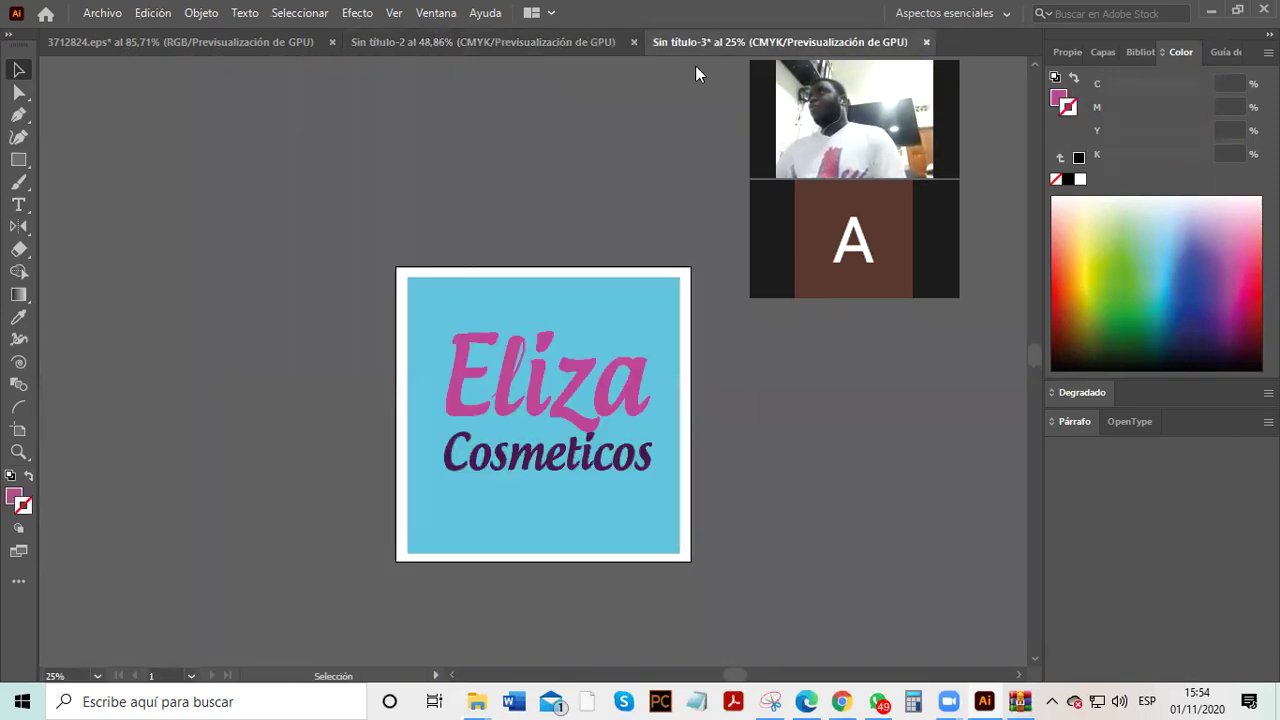
{"action": "left_click", "coordinate": [270, 42]}
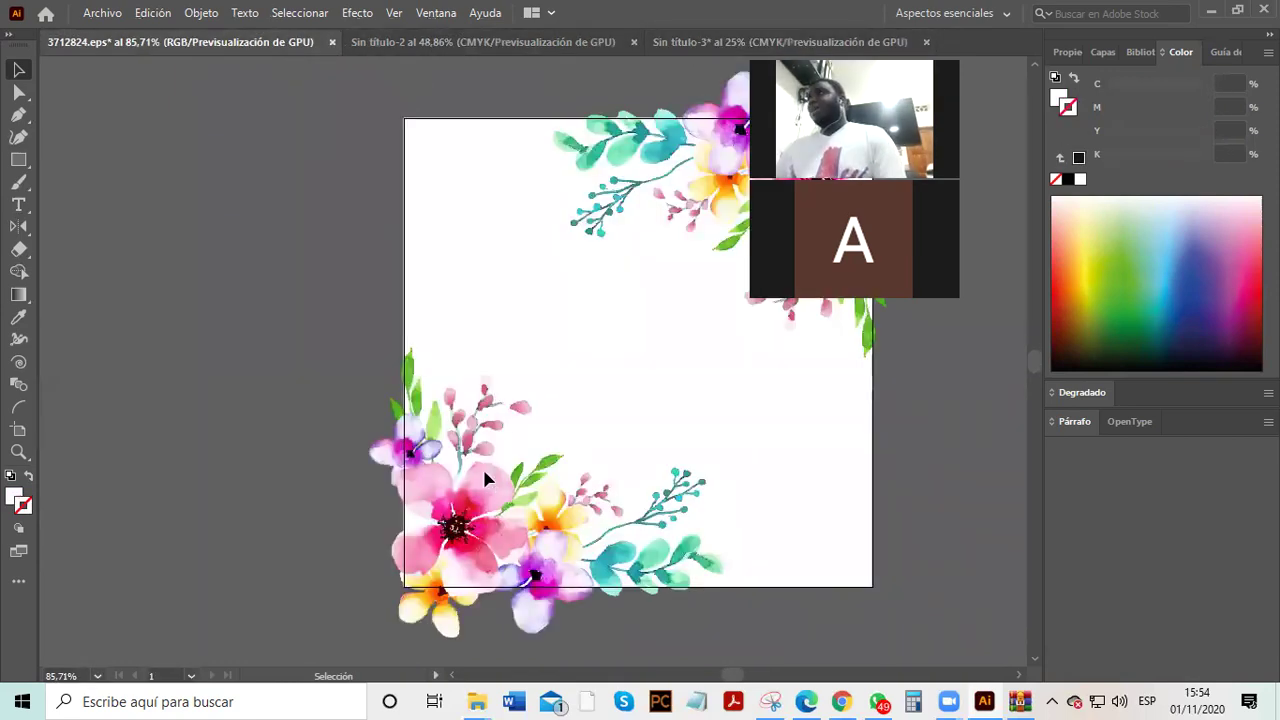
- Copy the lower-left flower bouquet into the Sin título-3 design, enlarged and placed over the square's lower-left corner
{"action": "left_click", "coordinate": [500, 508]}
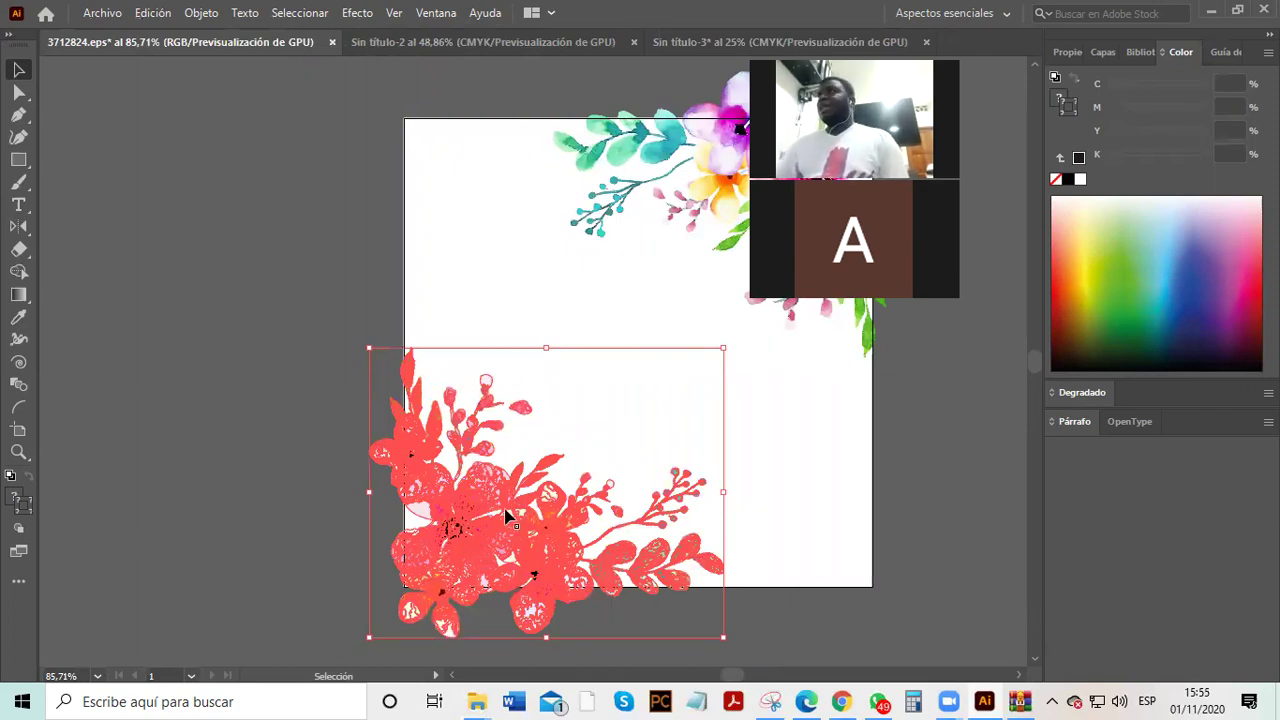
{"action": "left_click_drag", "start_coordinate": [507, 398], "coordinate": [484, 220]}
{"action": "left_click_drag", "start_coordinate": [673, 43], "coordinate": [503, 514]}
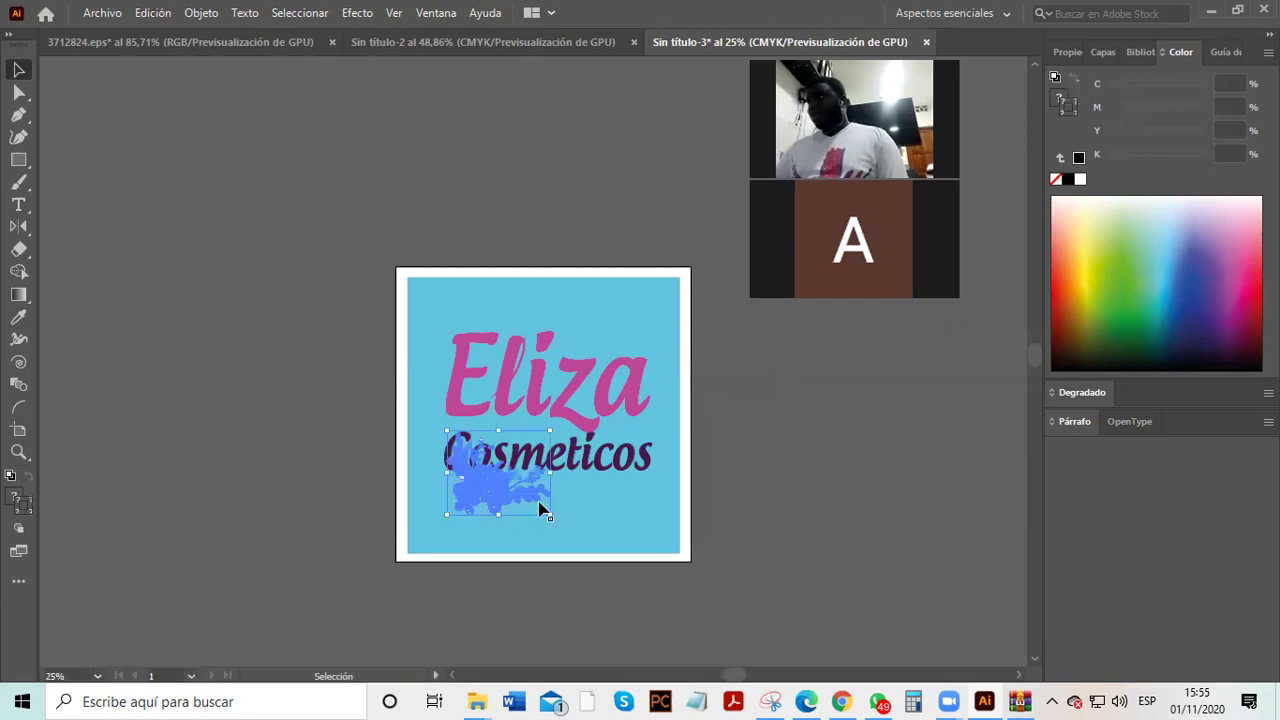
{"action": "left_click_drag", "start_coordinate": [551, 516], "coordinate": [645, 594]}
{"action": "left_click_drag", "start_coordinate": [537, 557], "coordinate": [462, 541]}
{"action": "left_click", "coordinate": [714, 463]}
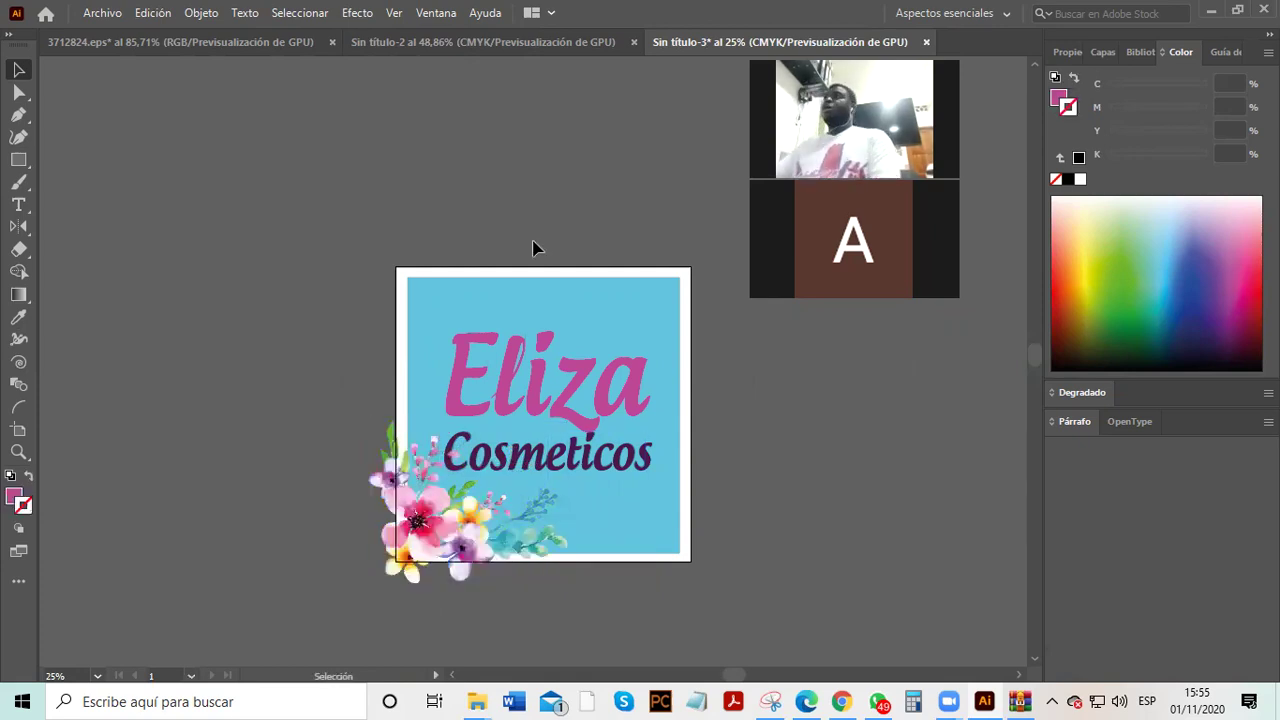
{"action": "left_click", "coordinate": [208, 42]}
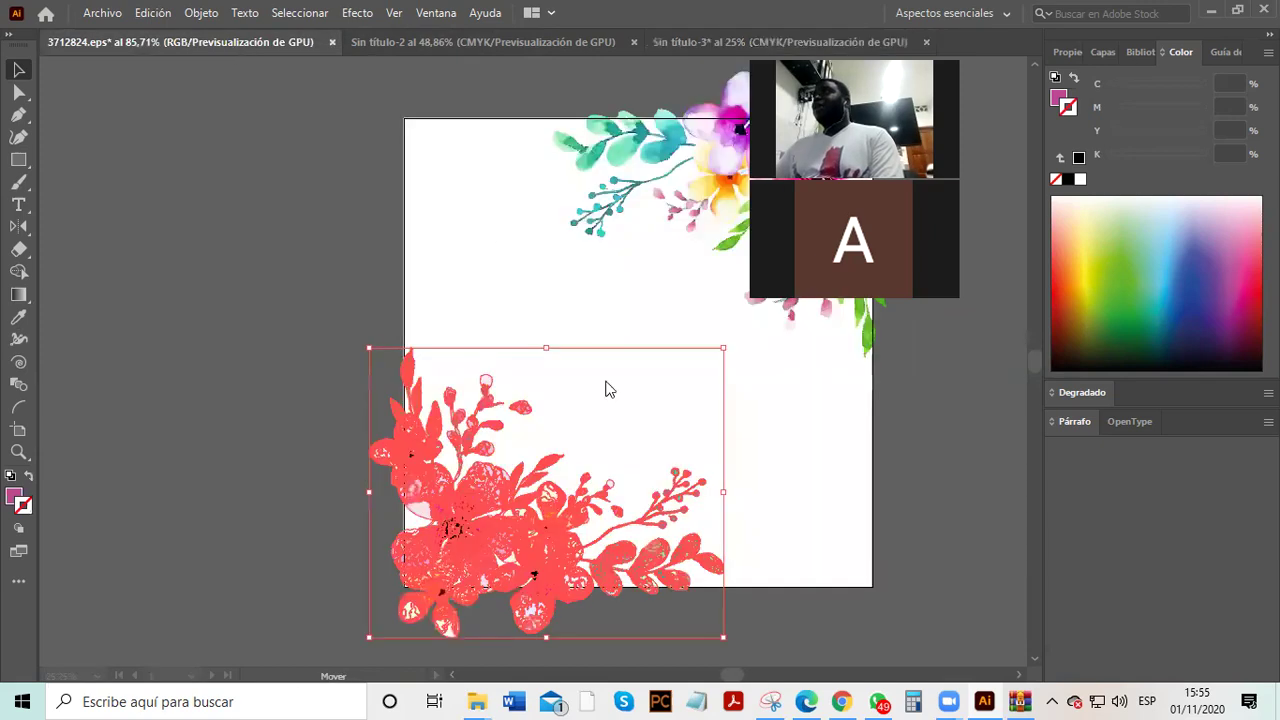
{"action": "left_click", "coordinate": [676, 195]}
{"action": "left_click", "coordinate": [789, 42]}
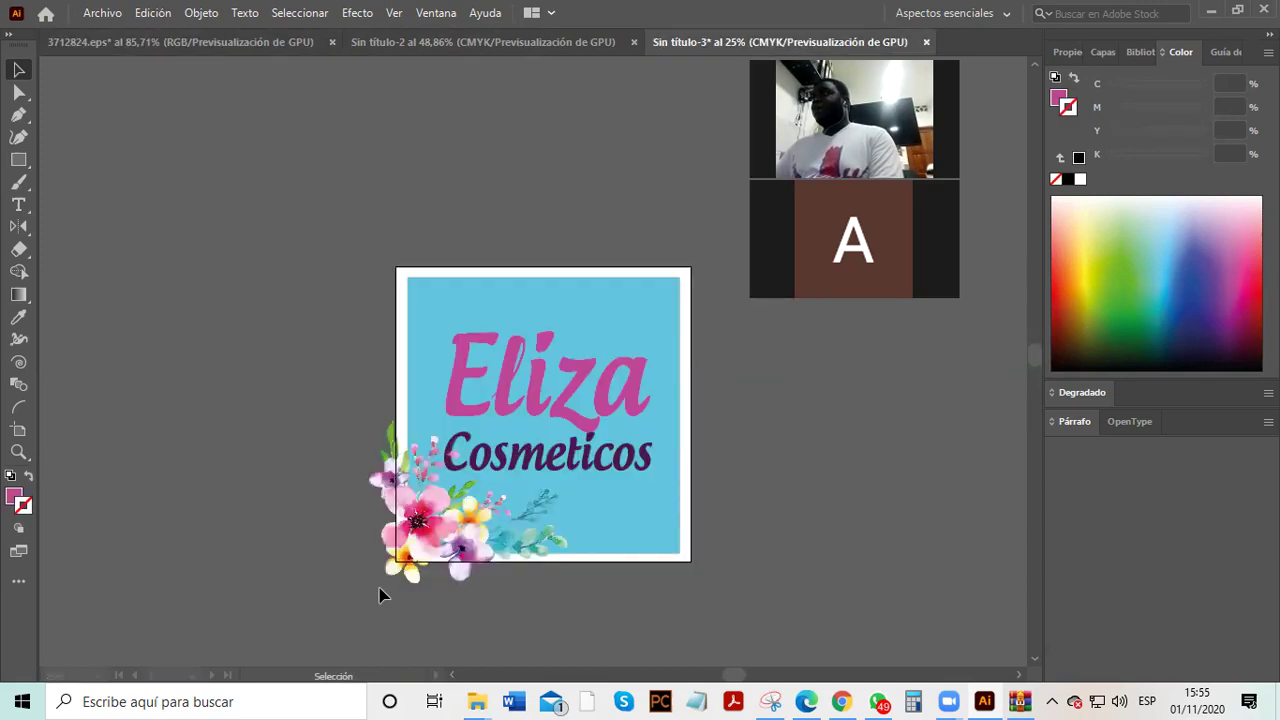
- Duplicate the corner bouquet, rotate the copy 180° and place it over the square's upper-right corner
{"action": "left_click", "coordinate": [423, 549]}
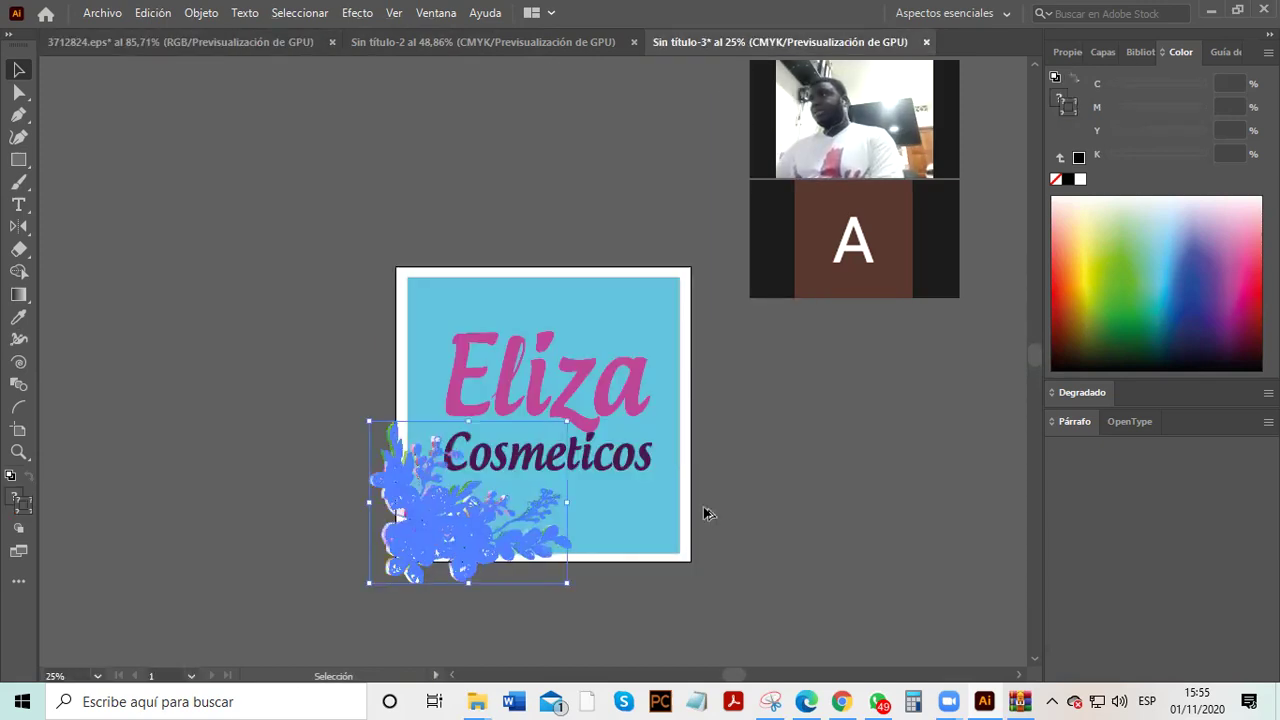
{"action": "left_click_drag", "start_coordinate": [432, 544], "coordinate": [734, 489]}
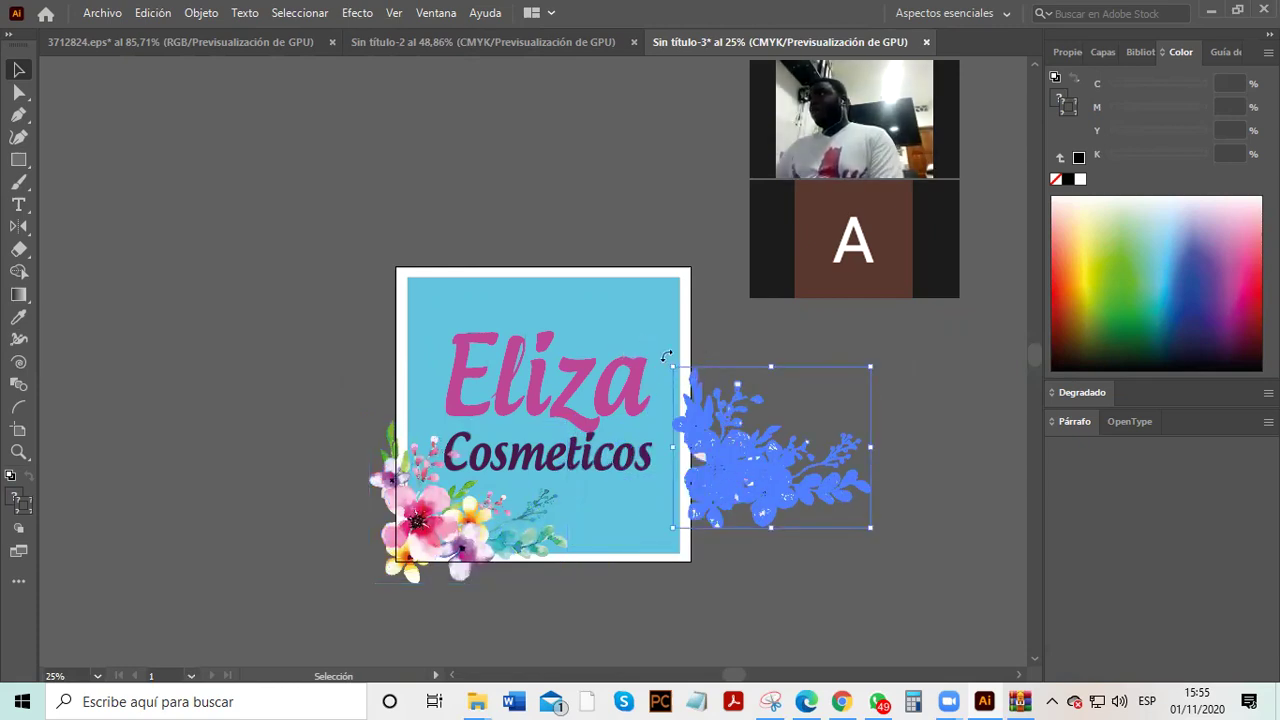
{"action": "left_click_drag", "start_coordinate": [811, 355], "coordinate": [880, 544]}
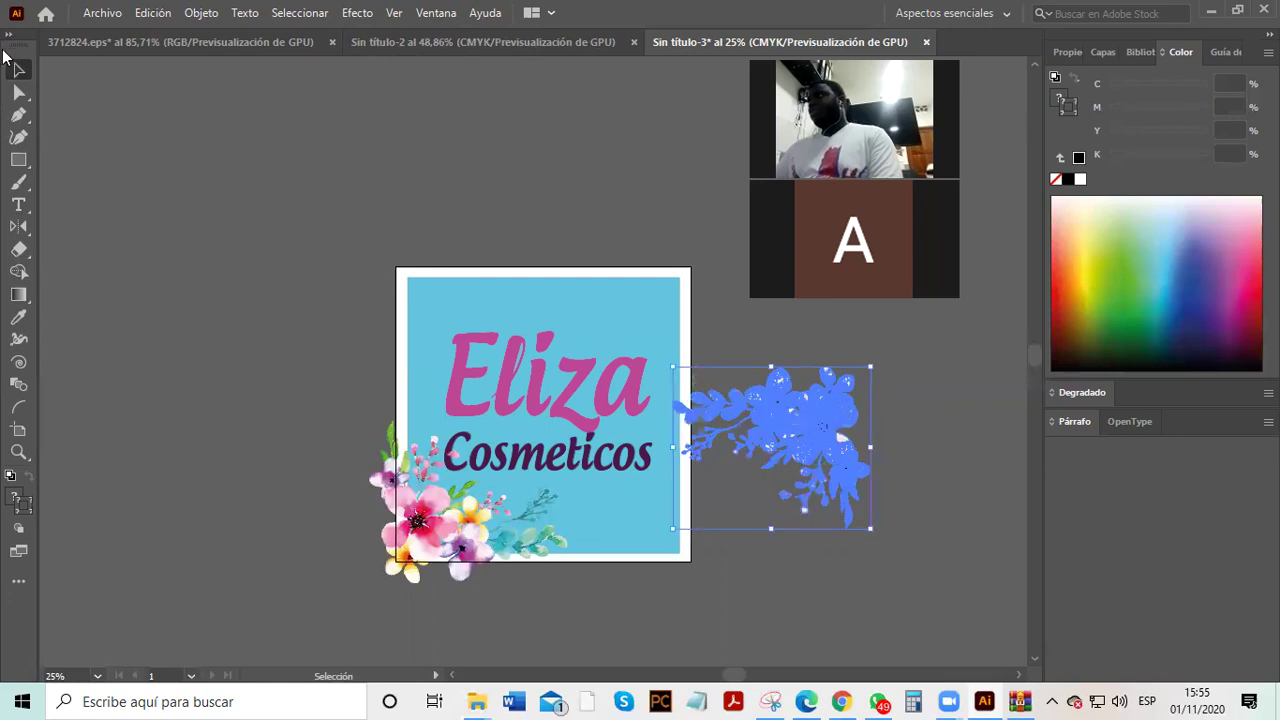
{"action": "left_click_drag", "start_coordinate": [843, 429], "coordinate": [697, 305]}
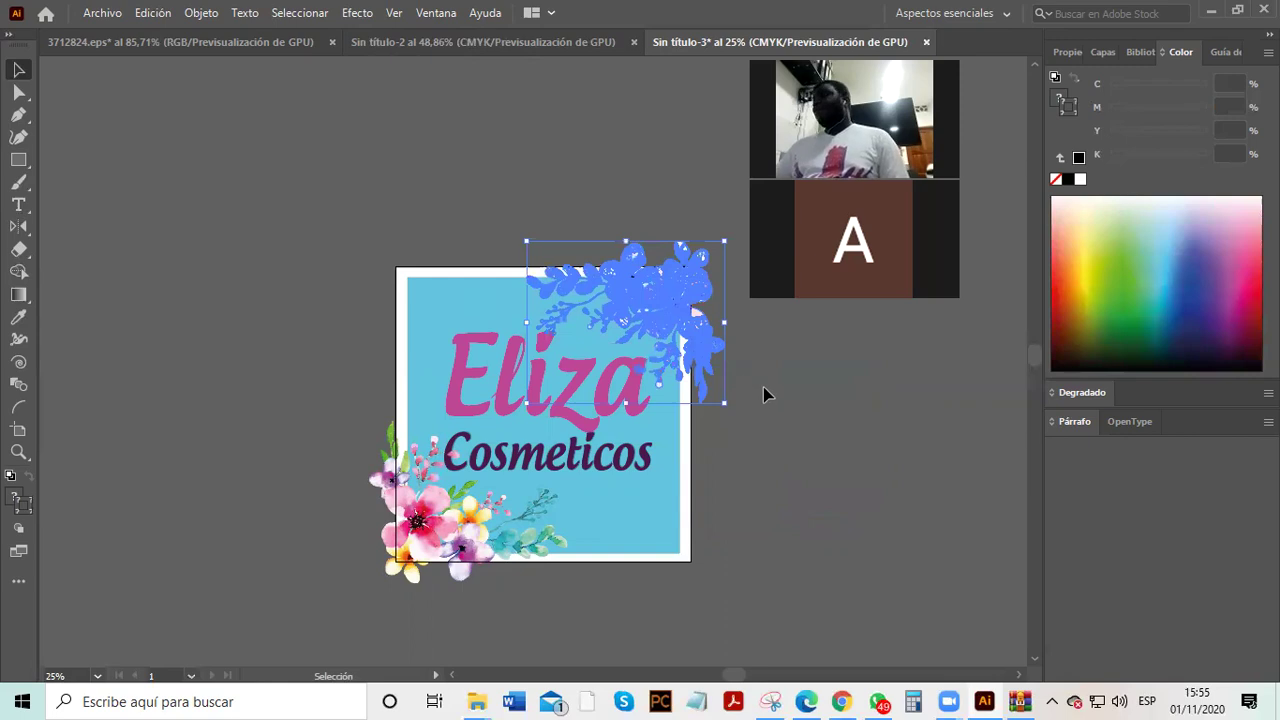
- Isolate the upper-right bouquet group and copy its large pink flower to the square's upper-left corner
{"action": "double_click", "coordinate": [676, 305]}
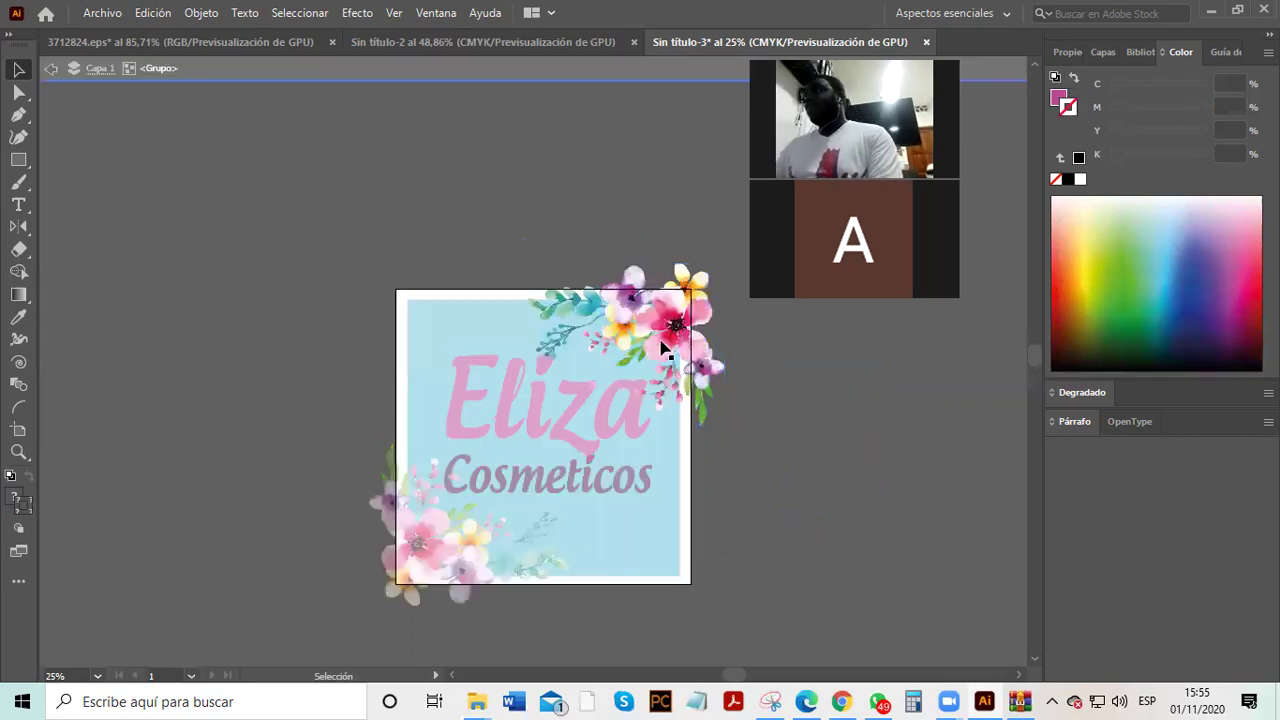
{"action": "scroll", "coordinate": [680, 335], "scroll_direction": "up", "scroll_amount": 2}
{"action": "left_click_drag", "start_coordinate": [697, 345], "coordinate": [166, 321]}
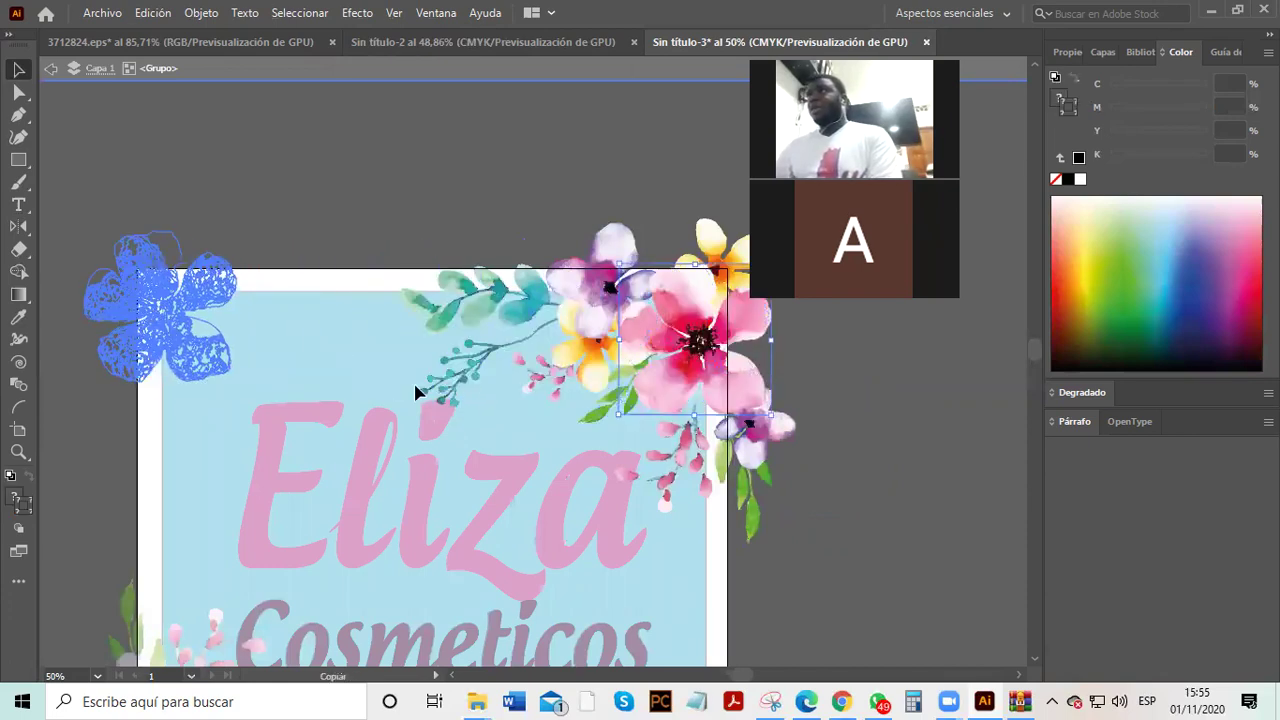
{"action": "left_click_drag", "start_coordinate": [416, 392], "coordinate": [429, 380]}
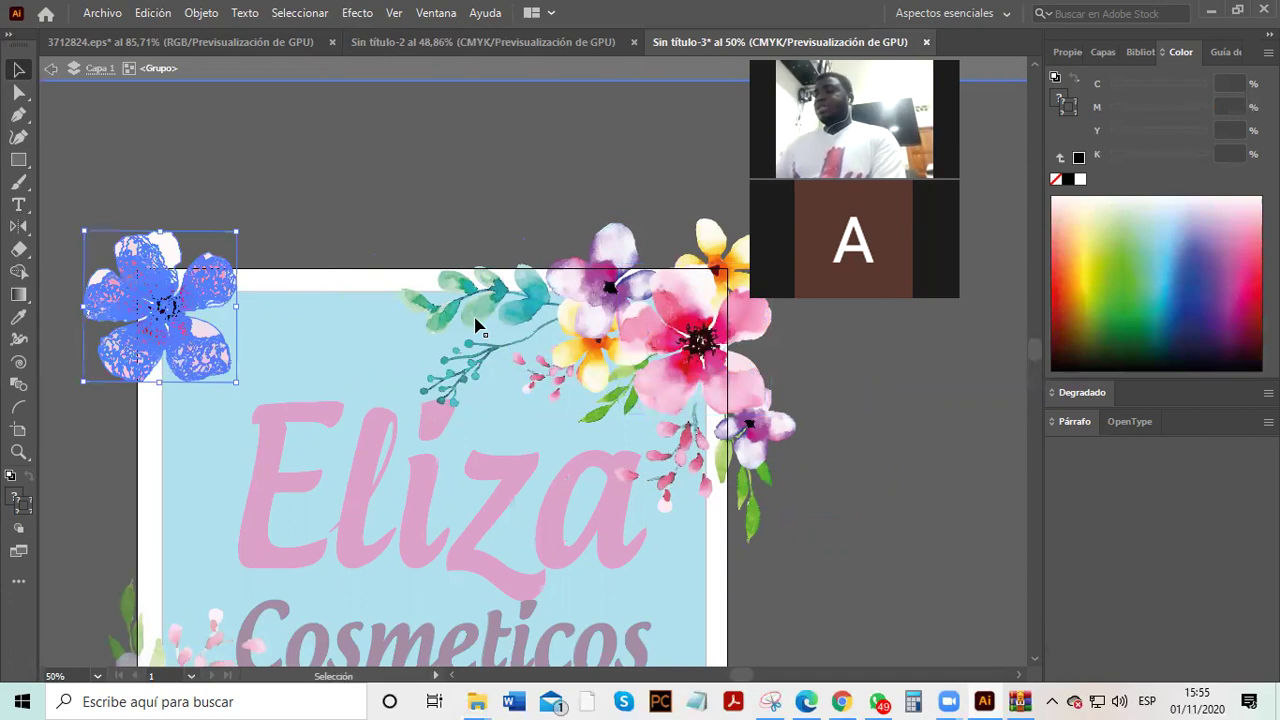
- Place two copies of the yellow flower around the upper-left pink flower, one beside it and one below it
{"action": "left_click", "coordinate": [683, 288]}
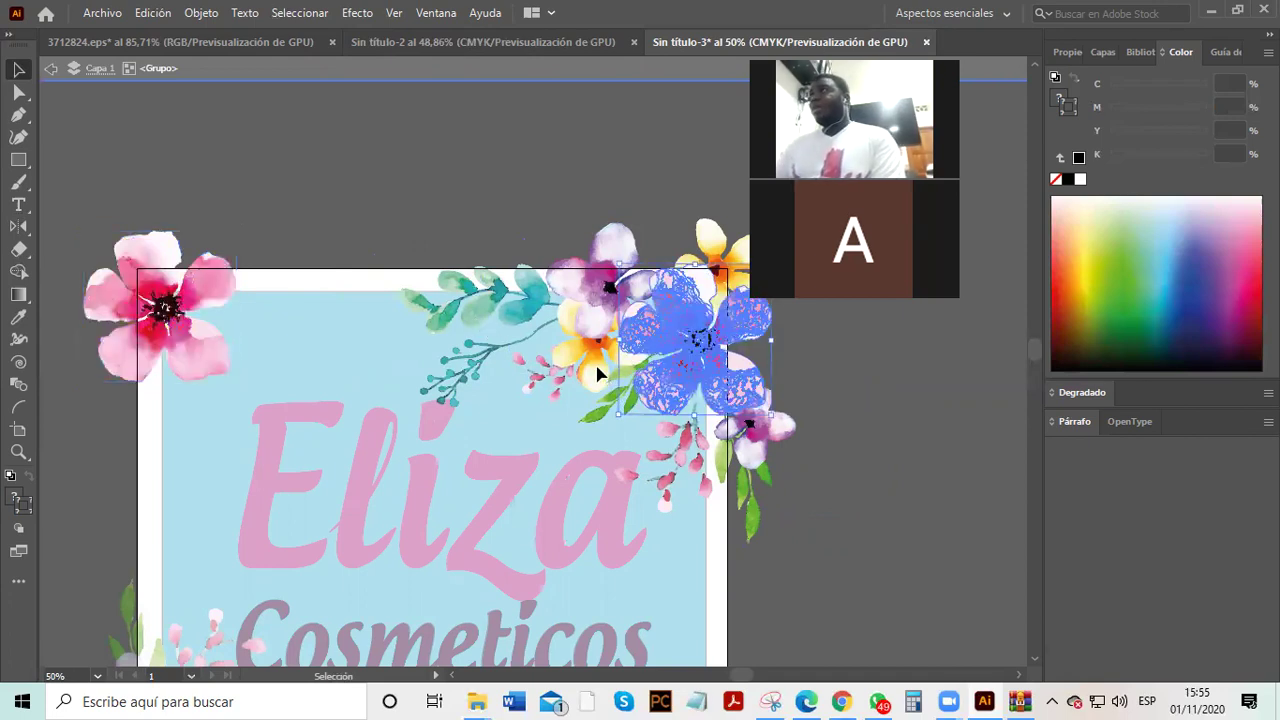
{"action": "left_click", "coordinate": [597, 374]}
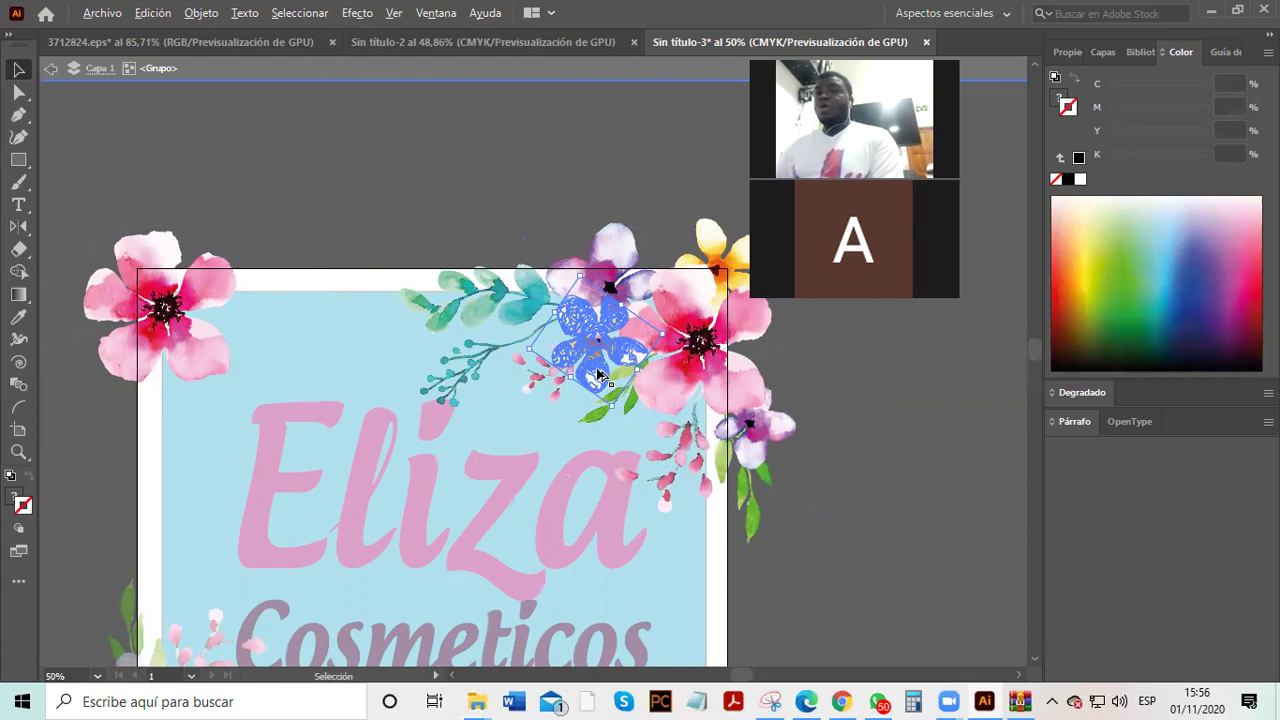
{"action": "left_click_drag", "start_coordinate": [597, 374], "coordinate": [226, 346]}
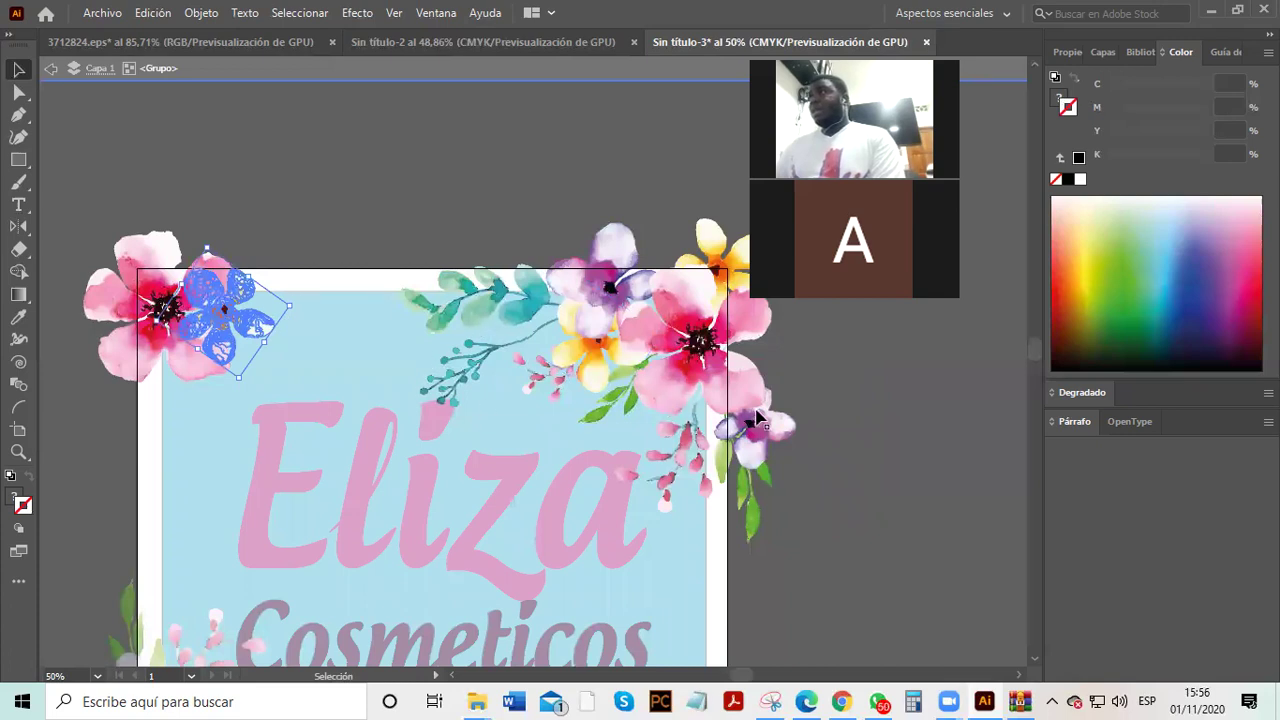
{"action": "left_click_drag", "start_coordinate": [250, 320], "coordinate": [170, 400]}
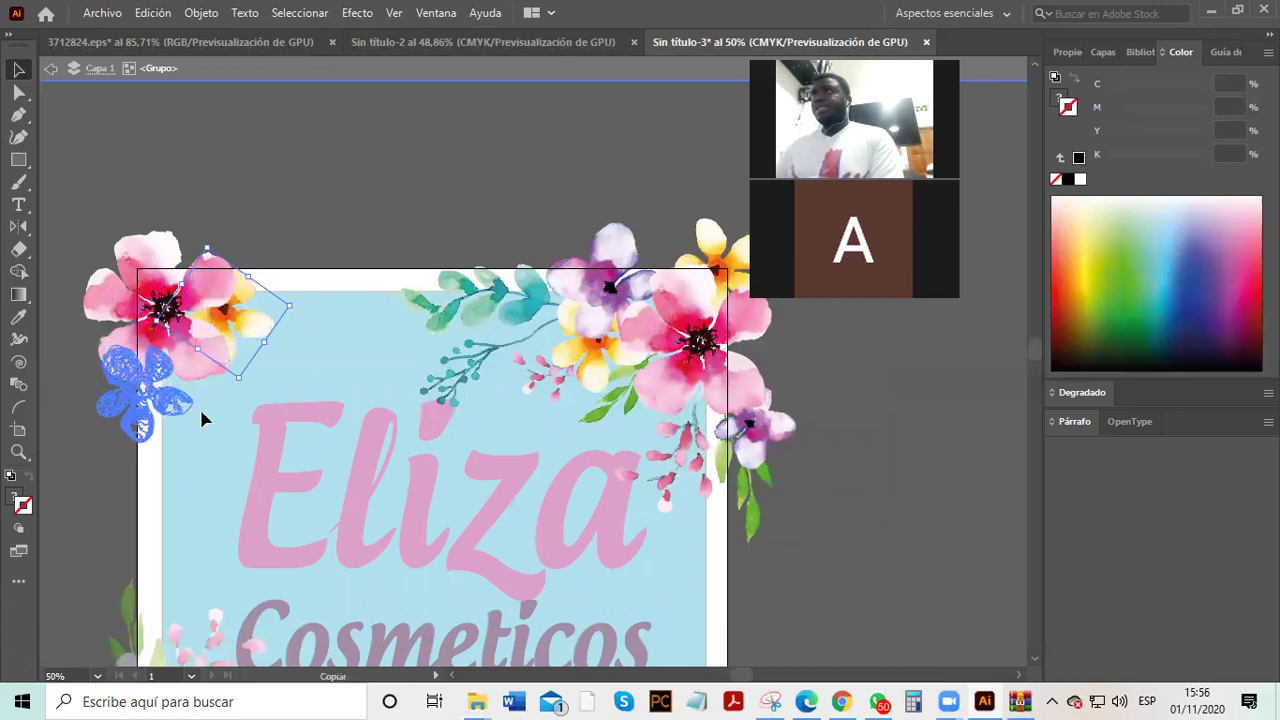
{"action": "left_click", "coordinate": [891, 512]}
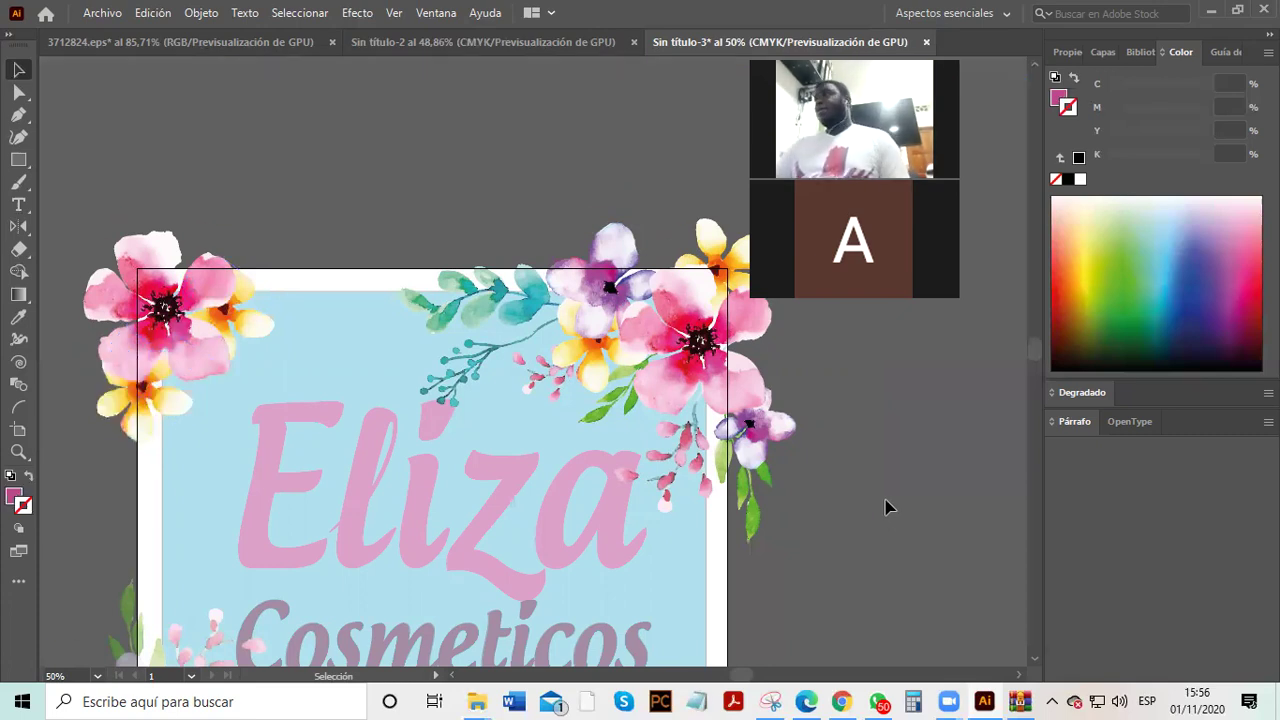
- Exit the group's isolation and nudge the "Cosmeticos" text slightly upward, closer to the name text
{"action": "scroll", "coordinate": [848, 452], "scroll_direction": "down", "scroll_amount": 10}
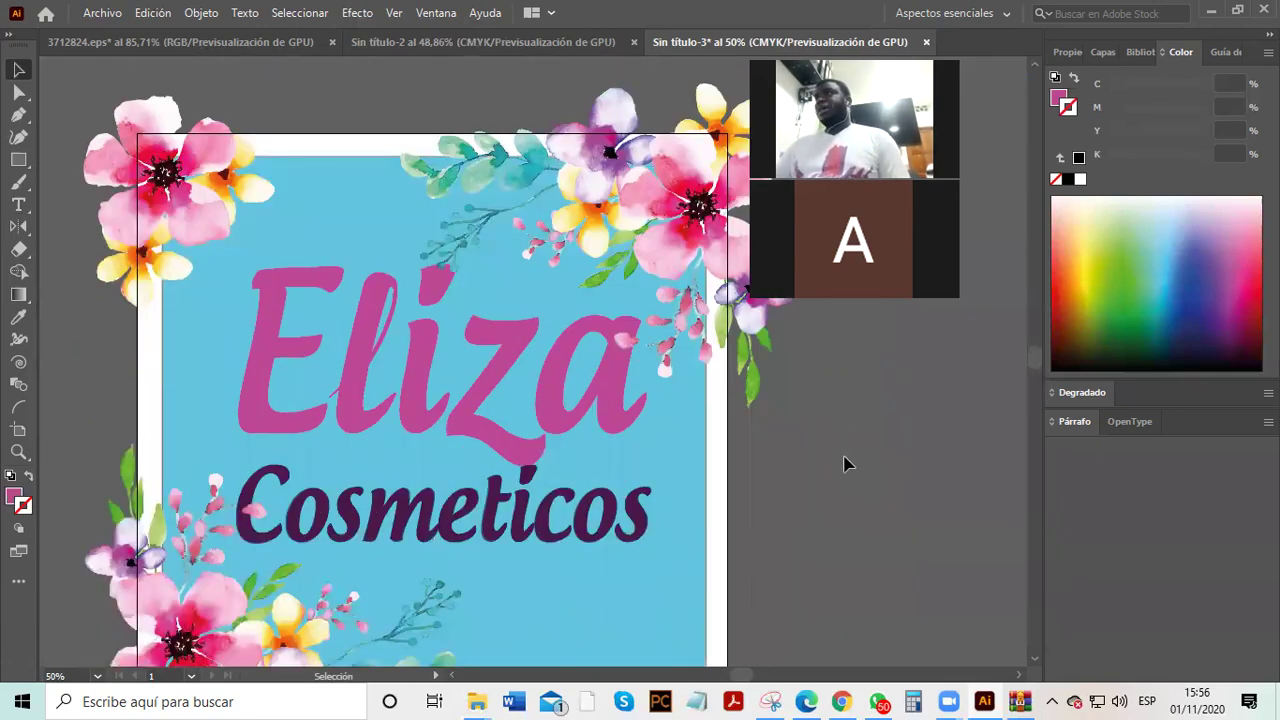
{"action": "scroll", "coordinate": [643, 380], "scroll_direction": "up", "scroll_amount": 5}
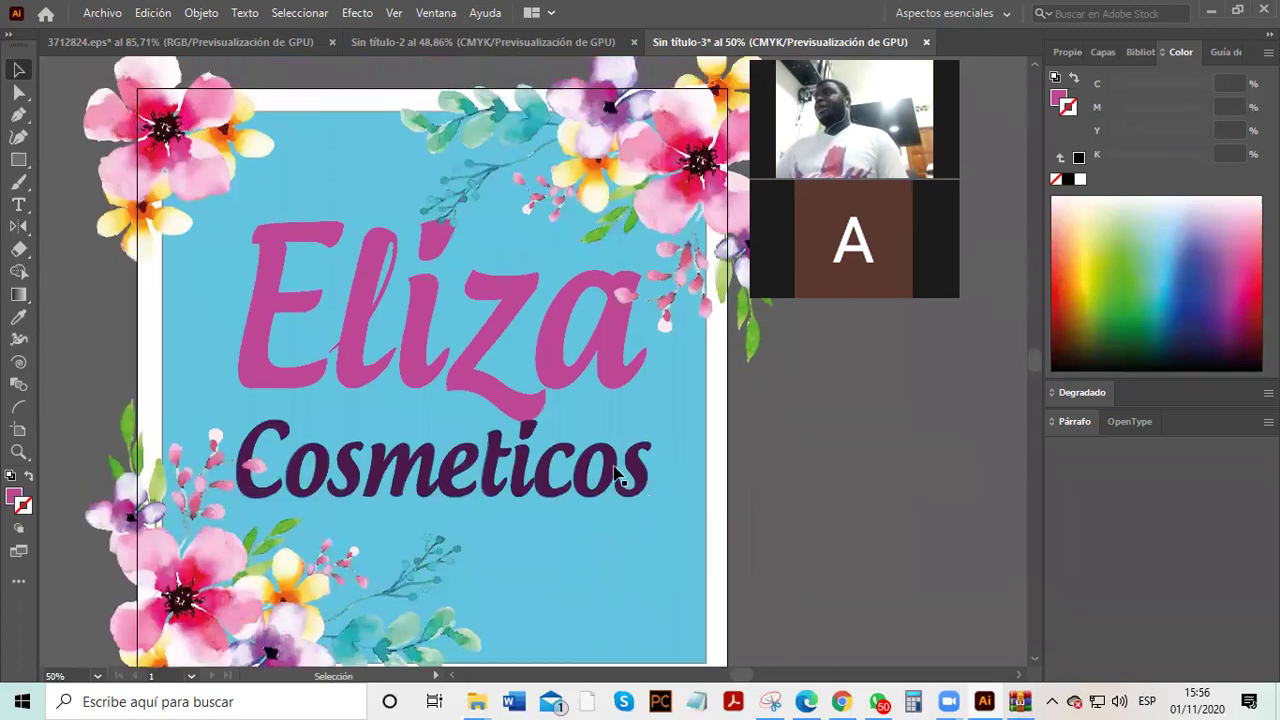
{"action": "left_click", "coordinate": [590, 468]}
{"action": "key", "text": "Up"}
{"action": "key", "text": "Up"}
{"action": "key", "text": "Up"}
{"action": "key", "text": "Up"}
{"action": "key", "text": "Up"}
{"action": "key", "text": "Up"}
{"action": "key", "text": "Up"}
{"action": "key", "text": "Up"}
{"action": "key", "text": "Up"}
{"action": "key", "text": "Up"}
{"action": "key", "text": "Up"}
{"action": "key", "text": "Up"}
{"action": "key", "text": "Up"}
{"action": "key", "text": "Up"}
{"action": "key", "text": "Up"}
{"action": "key", "text": "Up"}
{"action": "left_click", "coordinate": [983, 486]}
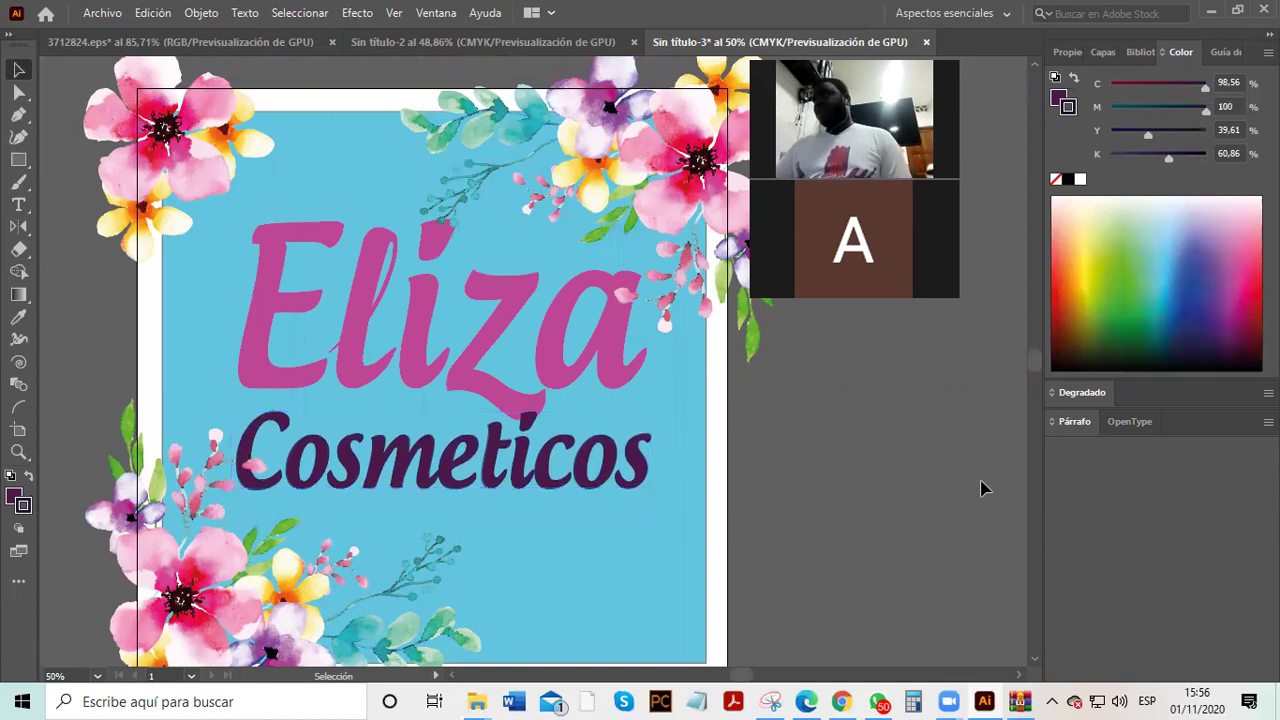
- Duplicate the "Cosmeticos" text into the lower part of the design
{"action": "scroll", "coordinate": [700, 410], "scroll_direction": "down", "scroll_amount": 2}
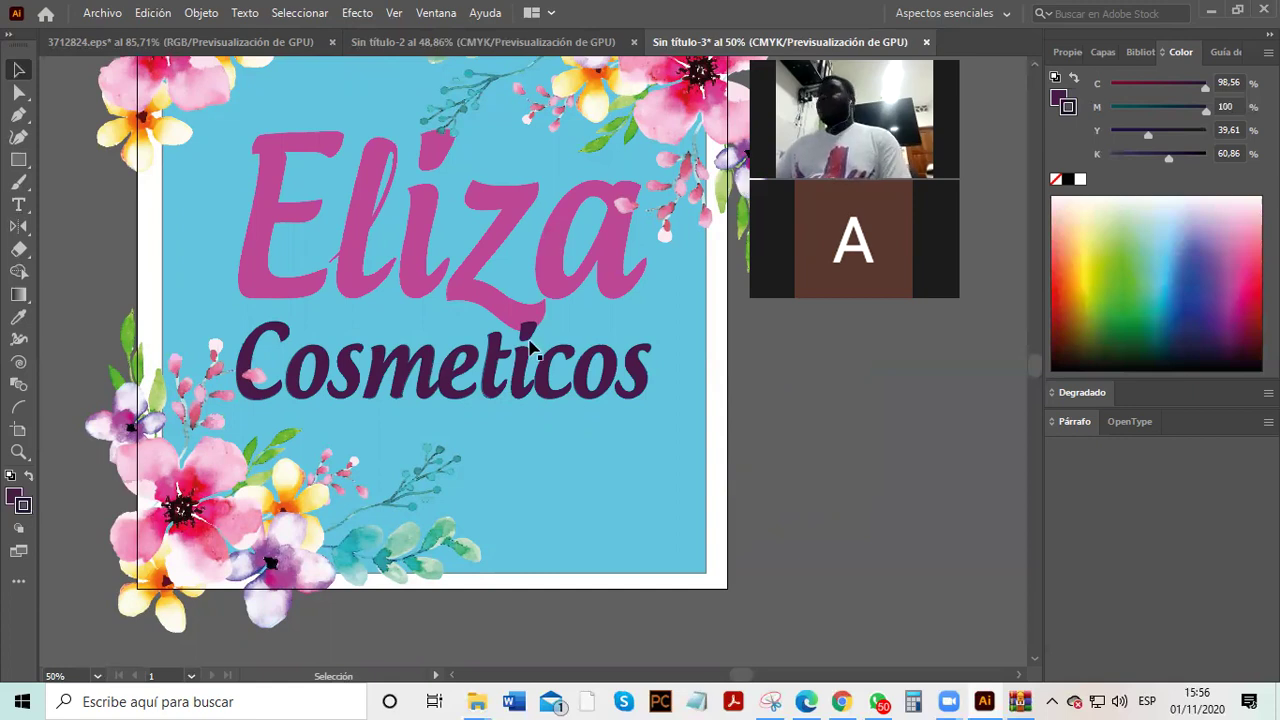
{"action": "scroll", "coordinate": [540, 360], "scroll_direction": "up", "scroll_amount": 2}
{"action": "scroll", "coordinate": [386, 362], "scroll_direction": "down", "scroll_amount": 1}
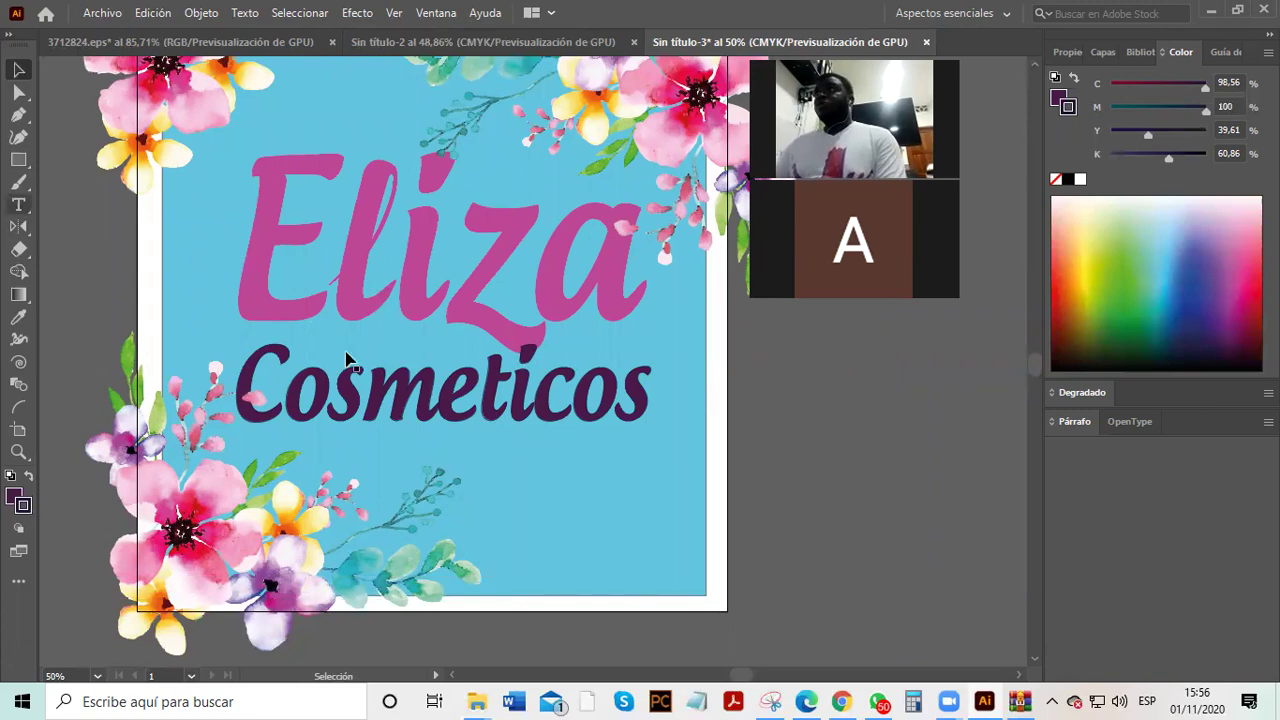
{"action": "mouse_move", "coordinate": [430, 400]}
{"action": "left_mouse_down"}
{"action": "mouse_move", "coordinate": [425, 390]}
{"action": "mouse_move", "coordinate": [427, 413]}
{"action": "left_mouse_up"}
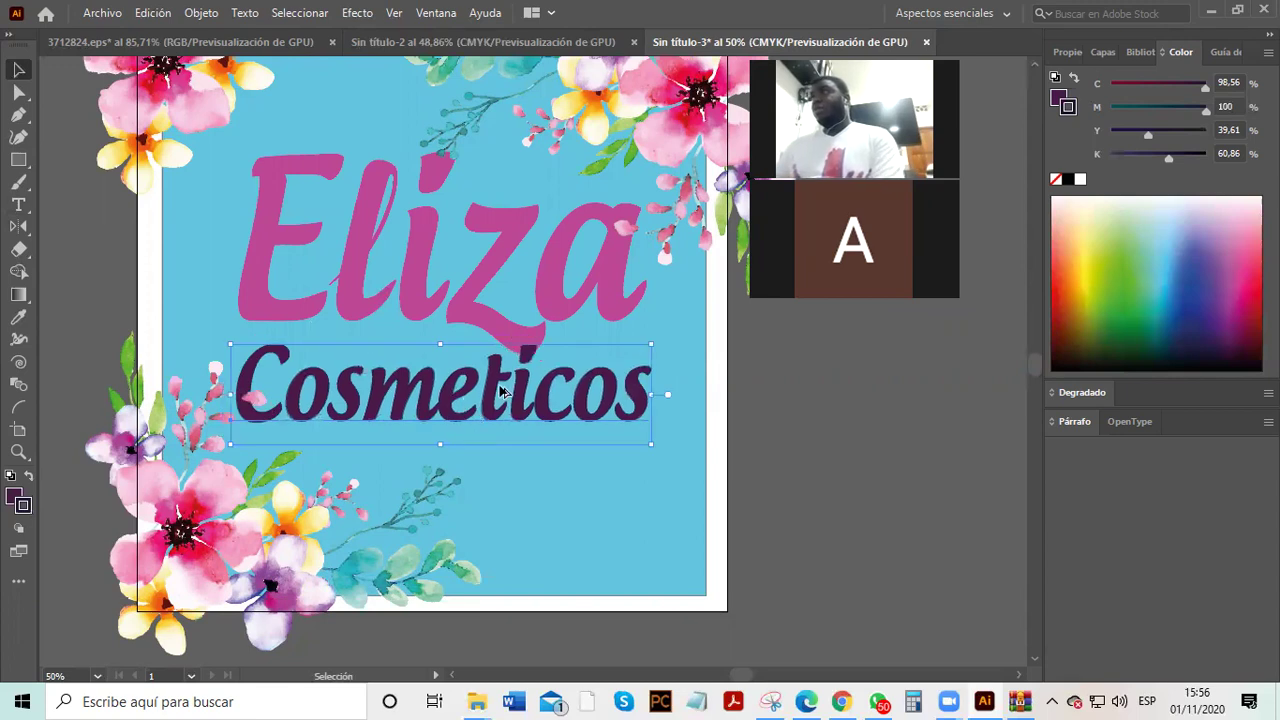
{"action": "left_click_drag", "start_coordinate": [537, 386], "coordinate": [605, 543]}
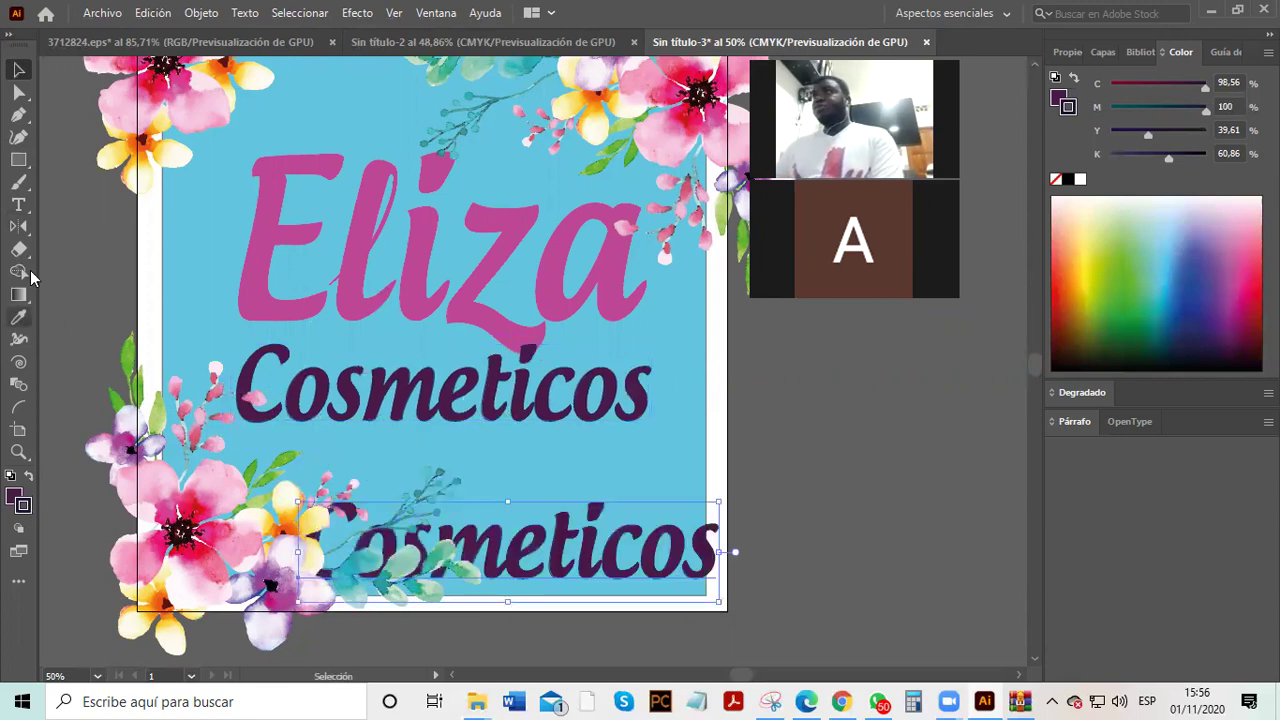
{"action": "left_click", "coordinate": [19, 206]}
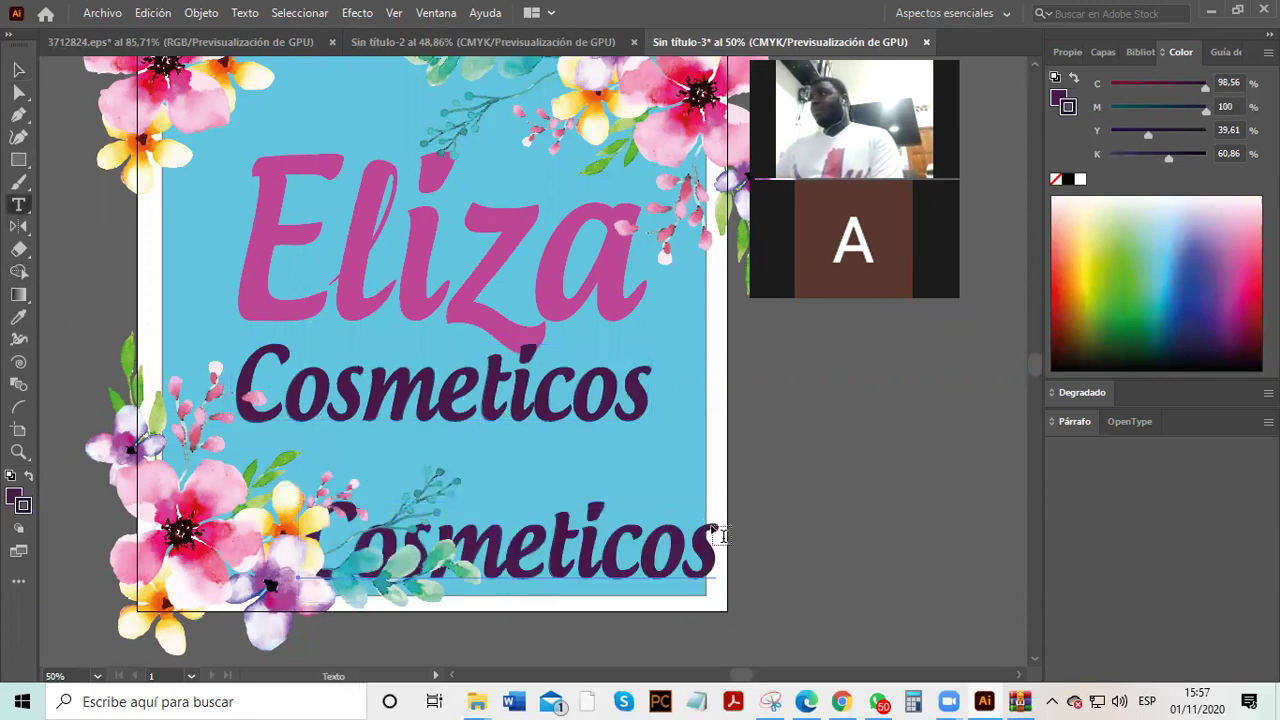
{"action": "left_click_drag", "start_coordinate": [707, 528], "coordinate": [236, 522]}
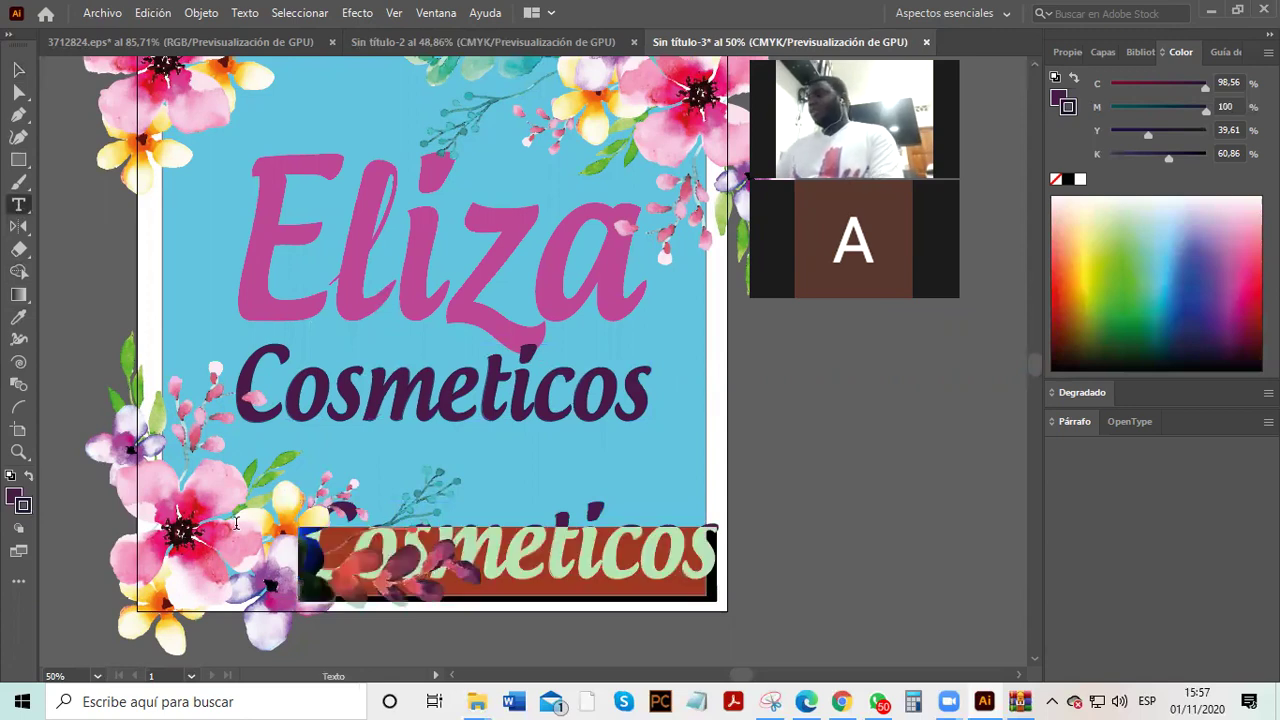
{"action": "key", "text": "BackSpace"}
{"action": "type", "text": "a"}
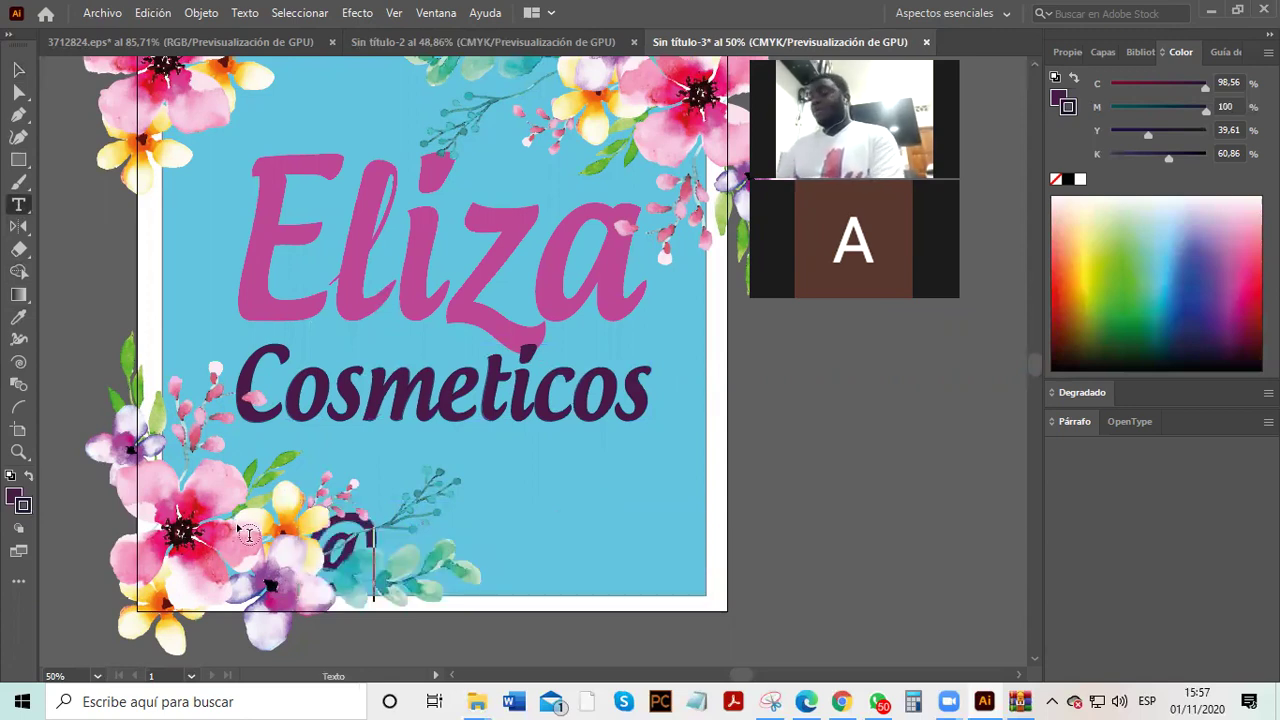
{"action": "type", "text": "eli"}
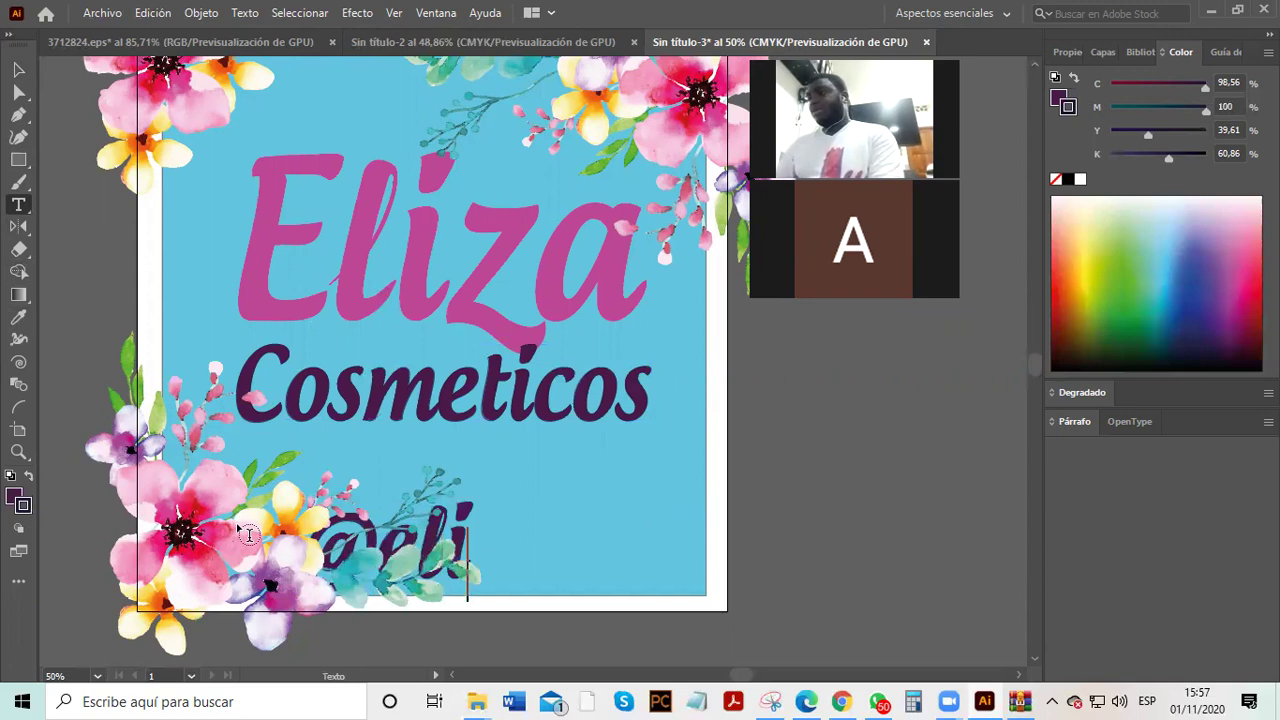
{"action": "type", "text": "za_cps"}
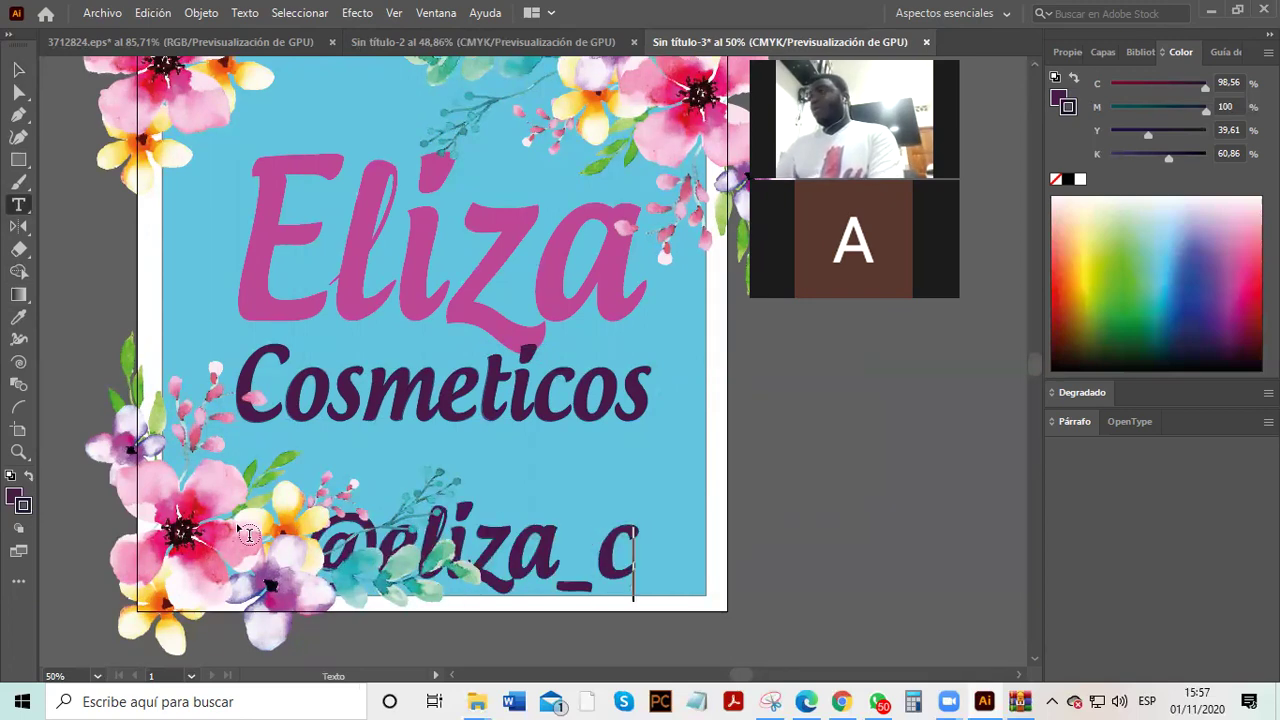
{"action": "key", "text": "BackSpace"}
{"action": "key", "text": "BackSpace"}
{"action": "type", "text": "osmet"}
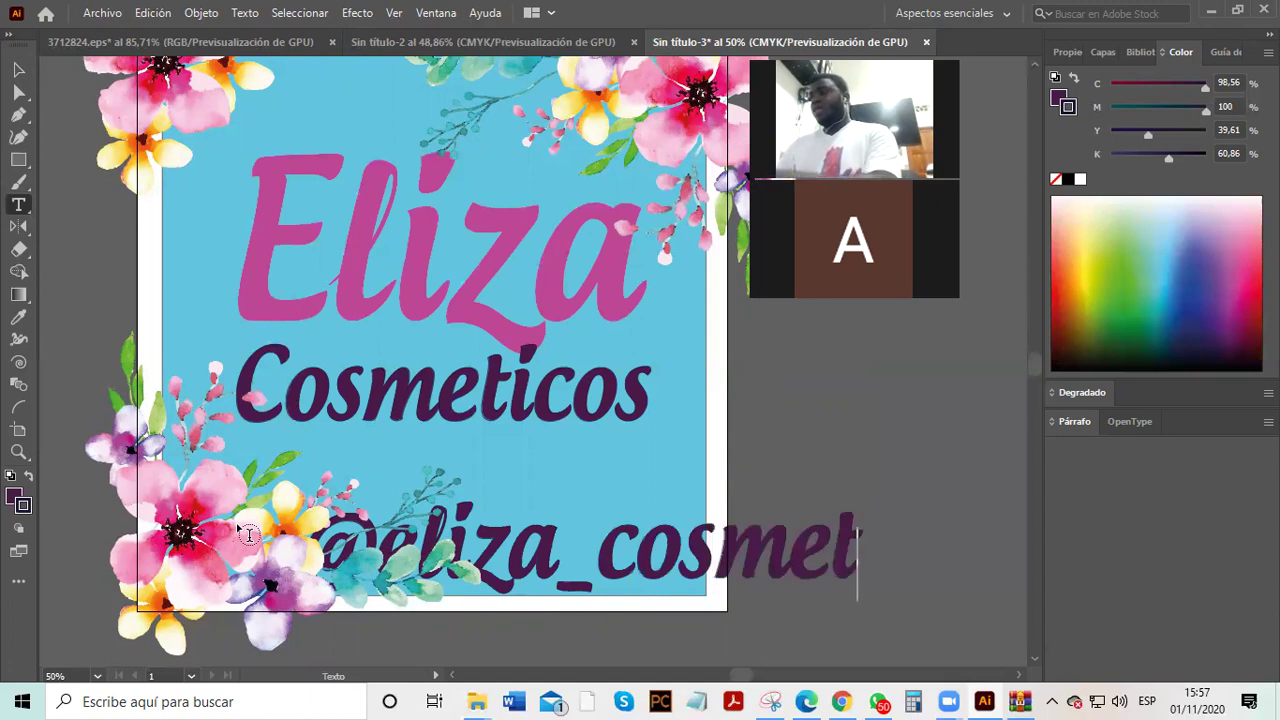
{"action": "type", "text": "icos"}
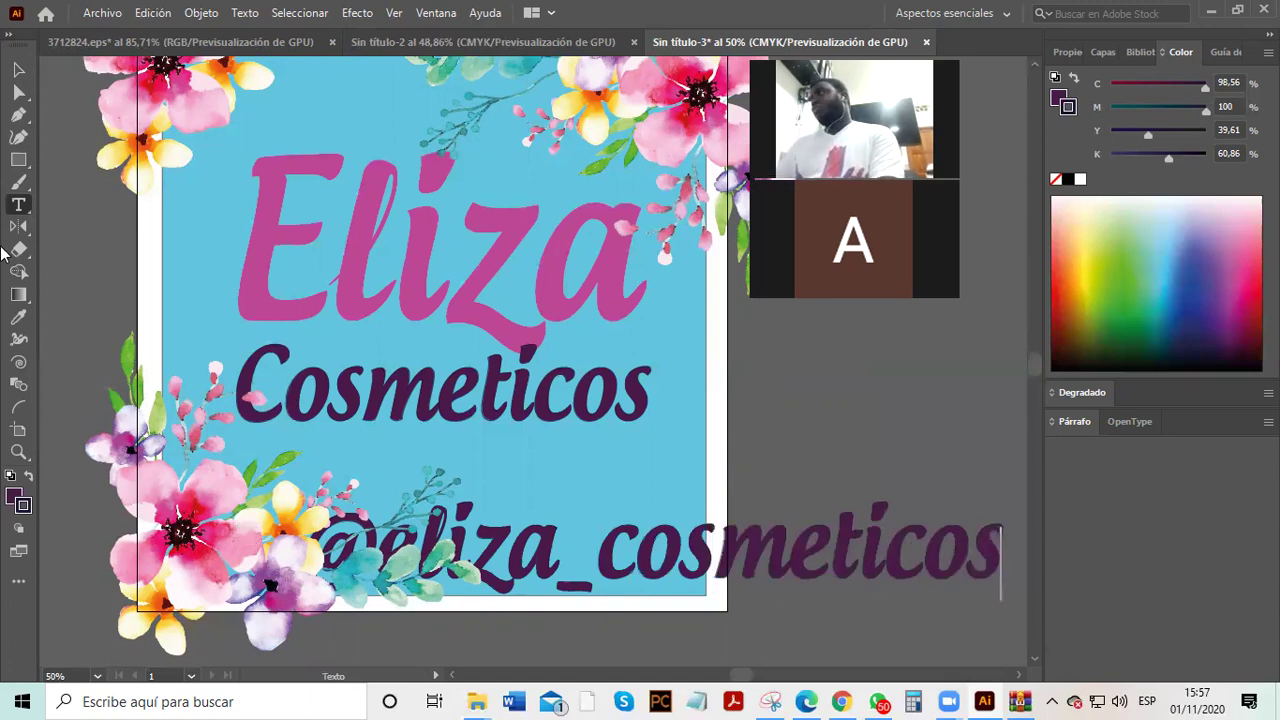
- Scale down the handle text and fit it into the blue square's lower-right corner
{"action": "left_click", "coordinate": [18, 69]}
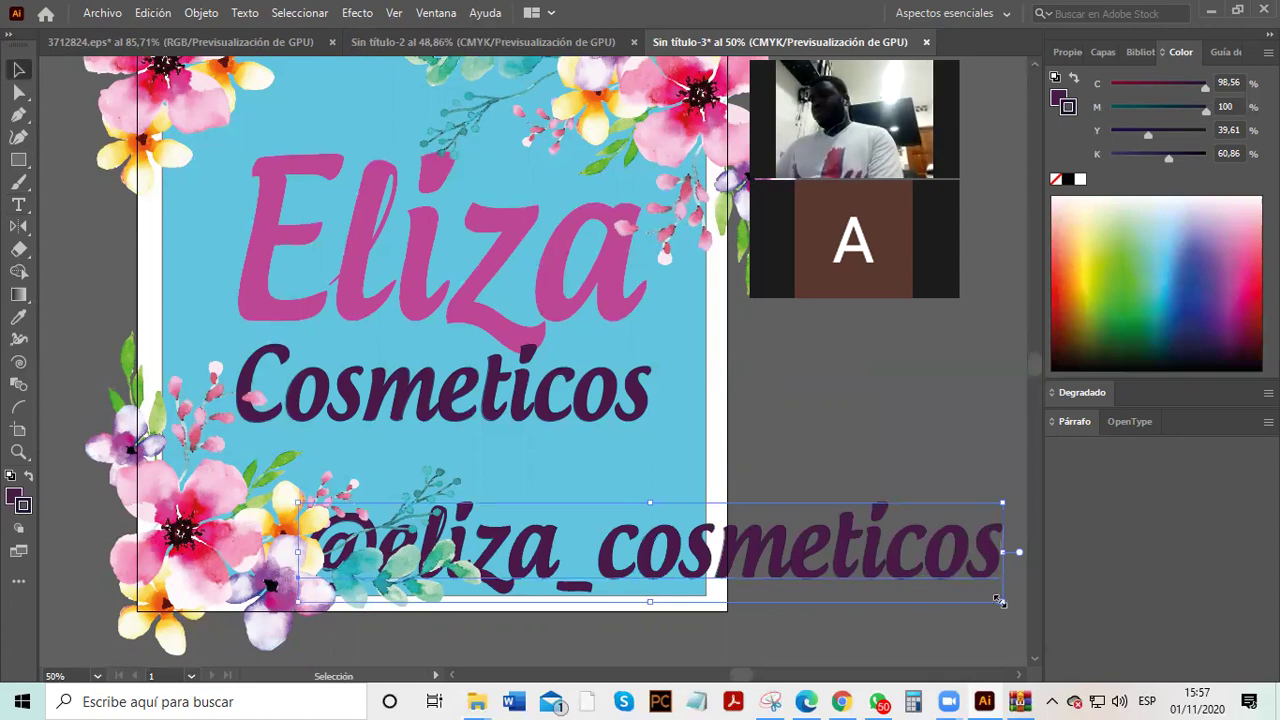
{"action": "left_click_drag", "start_coordinate": [1002, 601], "coordinate": [660, 585]}
{"action": "left_click", "coordinate": [815, 527]}
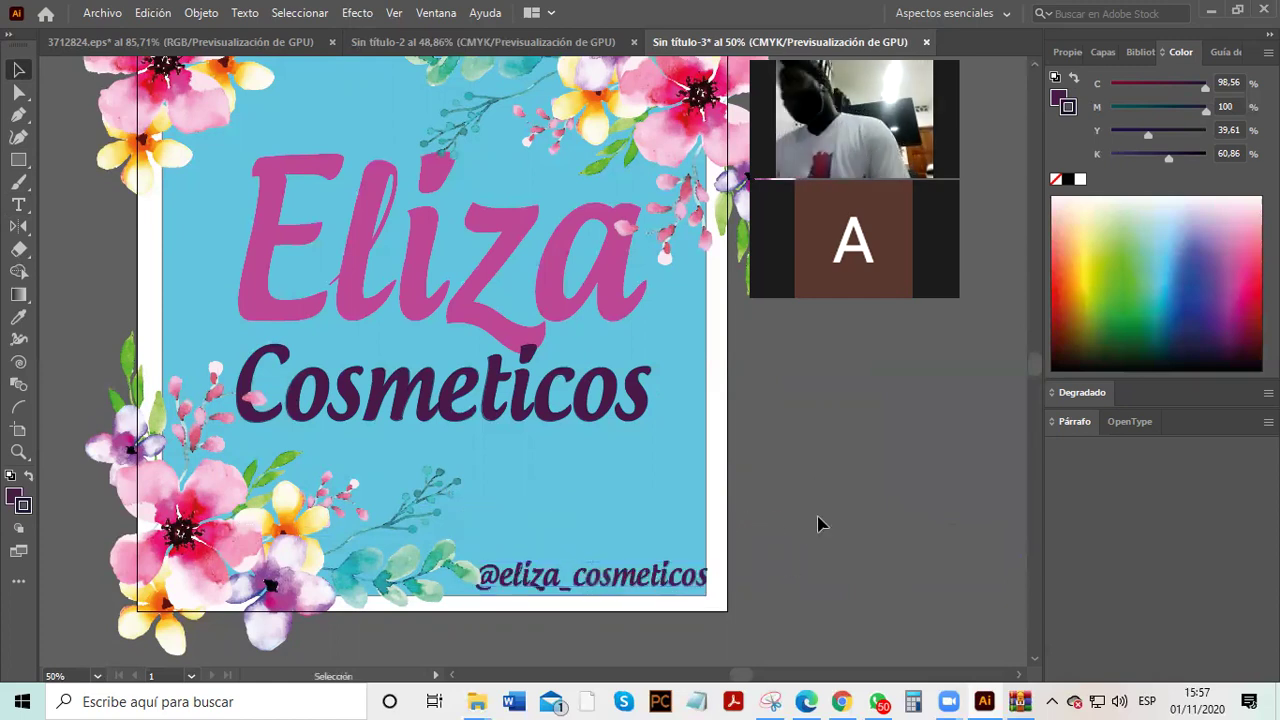
- Move the handle text above both flower groups in the layer order and select it on the artboard
{"action": "left_click", "coordinate": [1078, 53]}
{"action": "left_click", "coordinate": [1128, 50]}
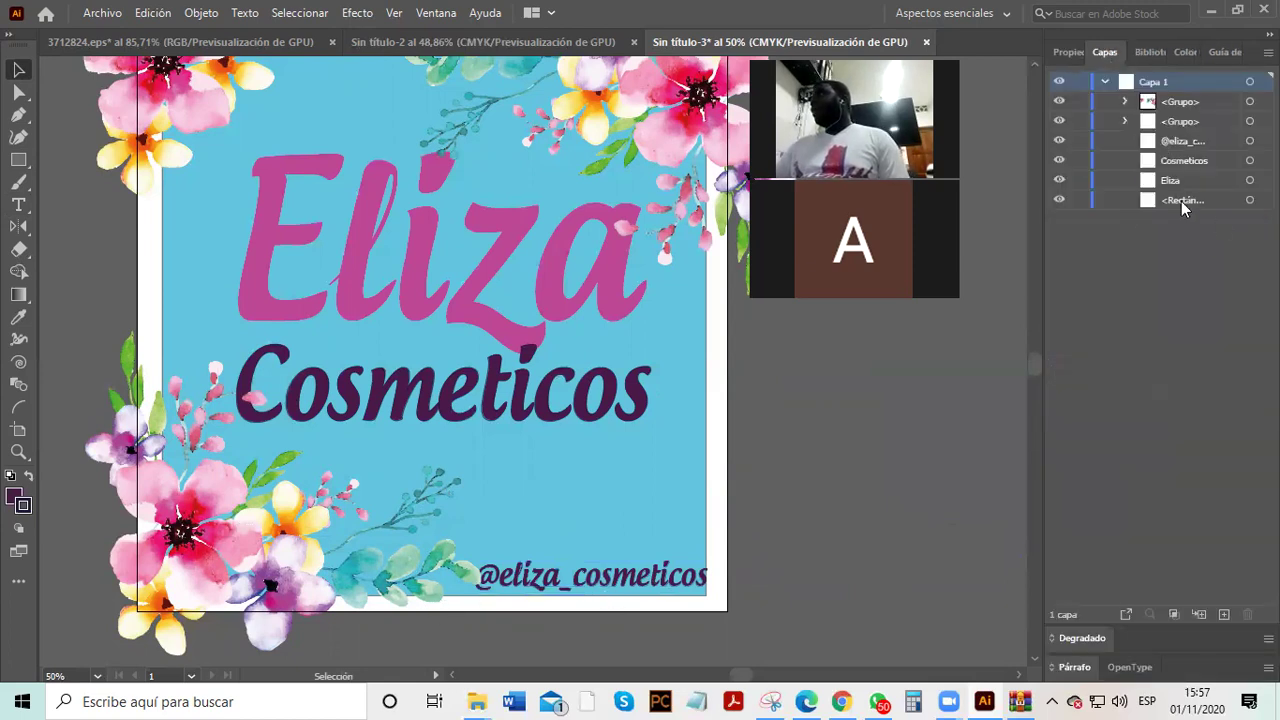
{"action": "left_click", "coordinate": [1181, 142]}
{"action": "left_click_drag", "start_coordinate": [1176, 106], "coordinate": [1169, 92]}
{"action": "left_click", "coordinate": [618, 592]}
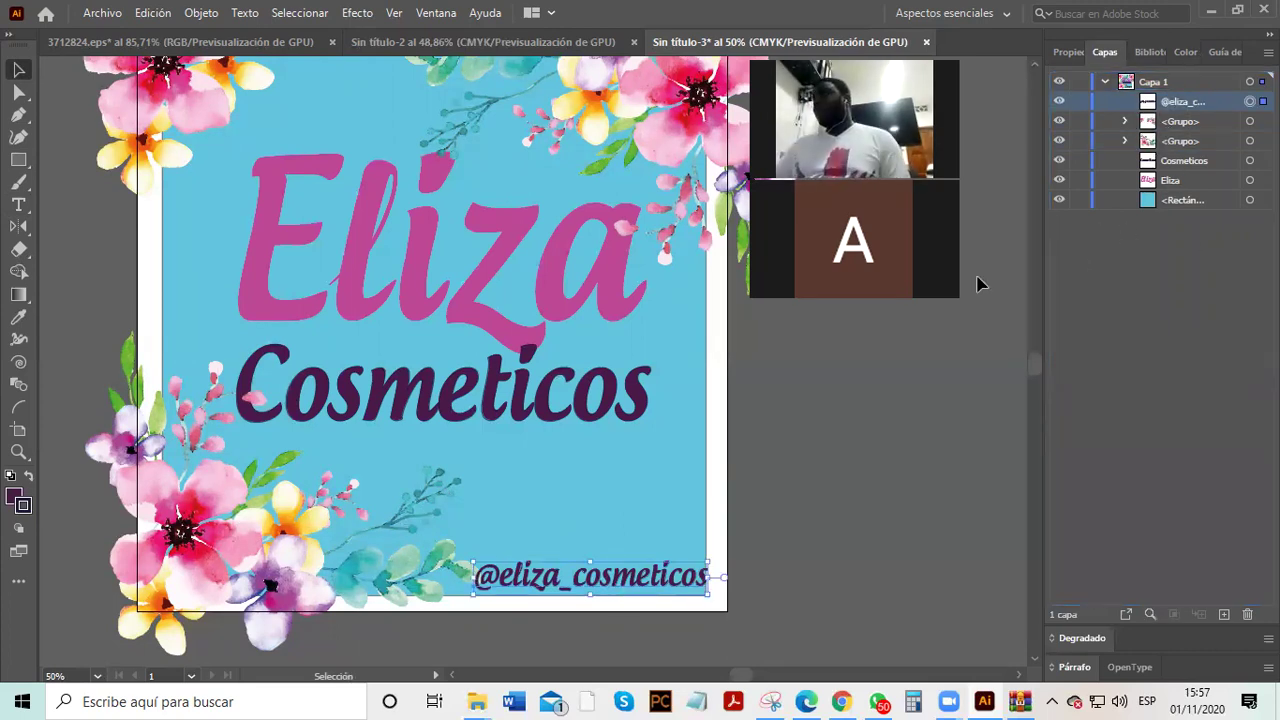
- Deselect the handle text and examine the whole floral design from top to bottom, including the full extent of its artwork
{"action": "left_click", "coordinate": [760, 586]}
{"action": "scroll", "coordinate": [862, 546], "scroll_direction": "up", "scroll_amount": 3}
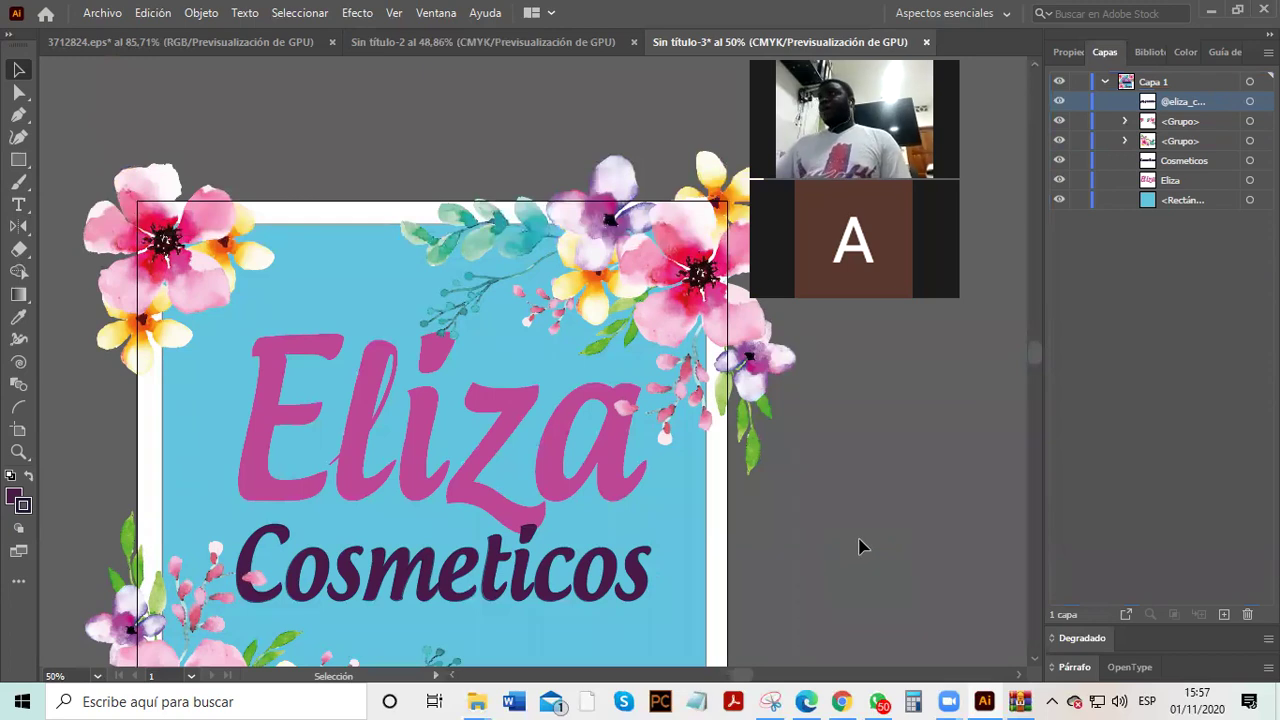
{"action": "scroll", "coordinate": [862, 546], "scroll_direction": "down", "scroll_amount": 3}
{"action": "scroll", "coordinate": [757, 572], "scroll_direction": "up", "scroll_amount": 2}
{"action": "scroll", "coordinate": [757, 572], "scroll_direction": "down", "scroll_amount": 2}
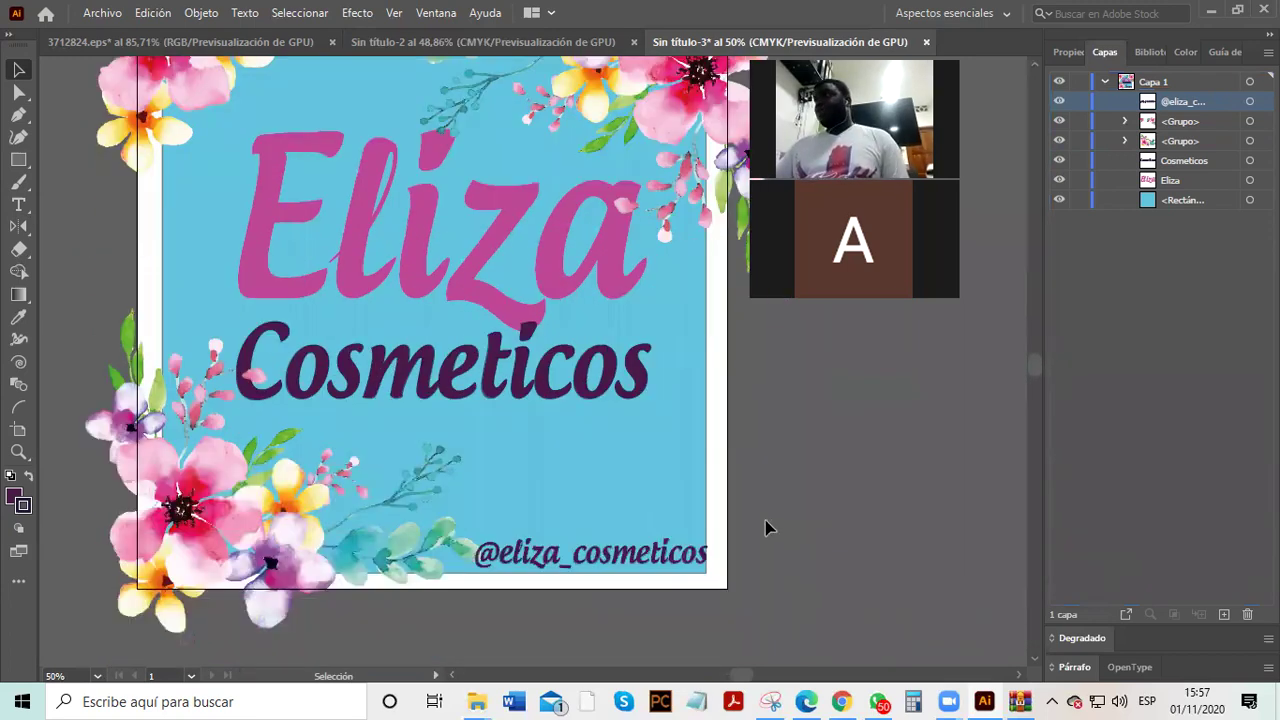
{"action": "scroll", "coordinate": [765, 520], "scroll_direction": "up", "scroll_amount": 2}
{"action": "scroll", "coordinate": [765, 528], "scroll_direction": "down", "scroll_amount": 2}
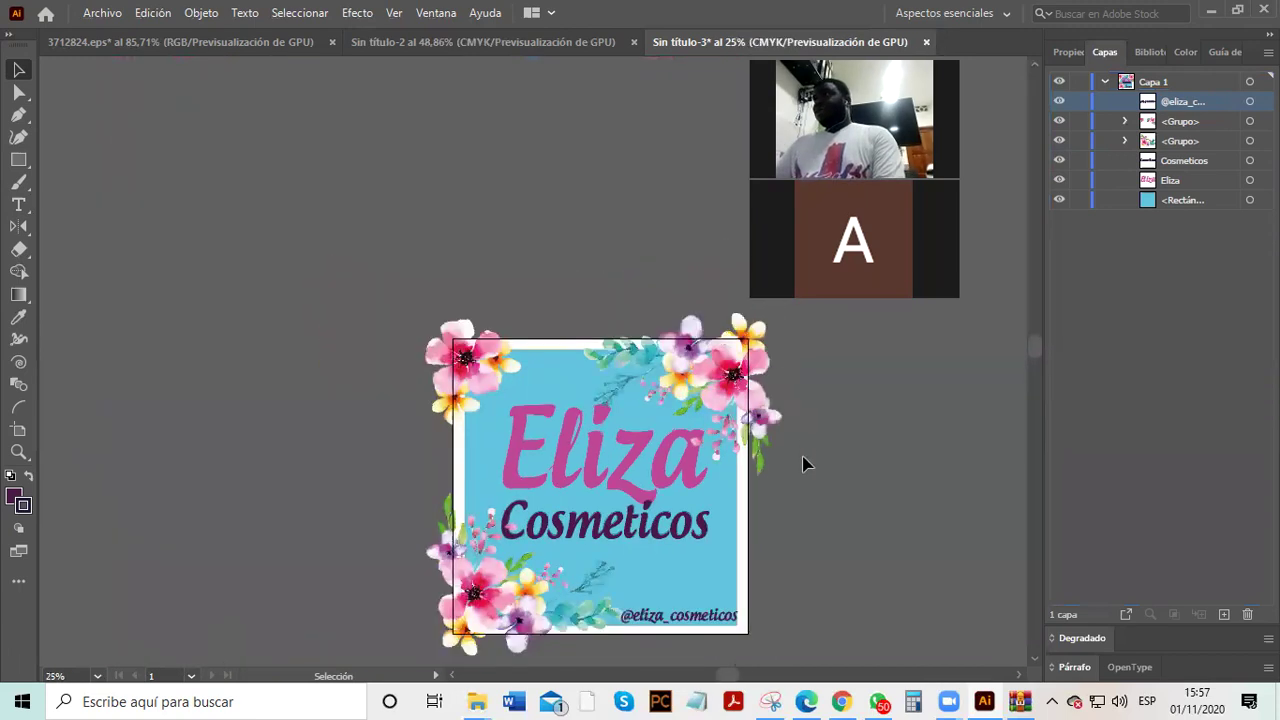
{"action": "scroll", "coordinate": [808, 537], "scroll_direction": "down", "scroll_amount": 1}
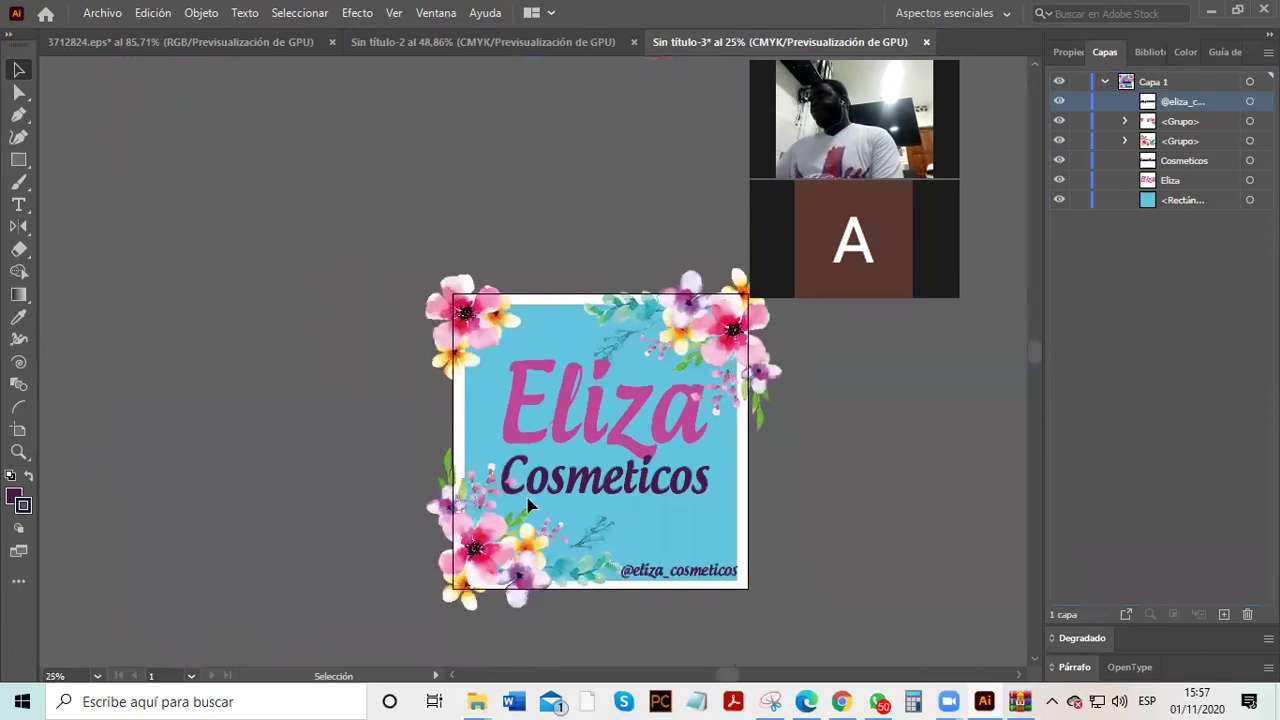
{"action": "key", "text": "ctrl+a"}
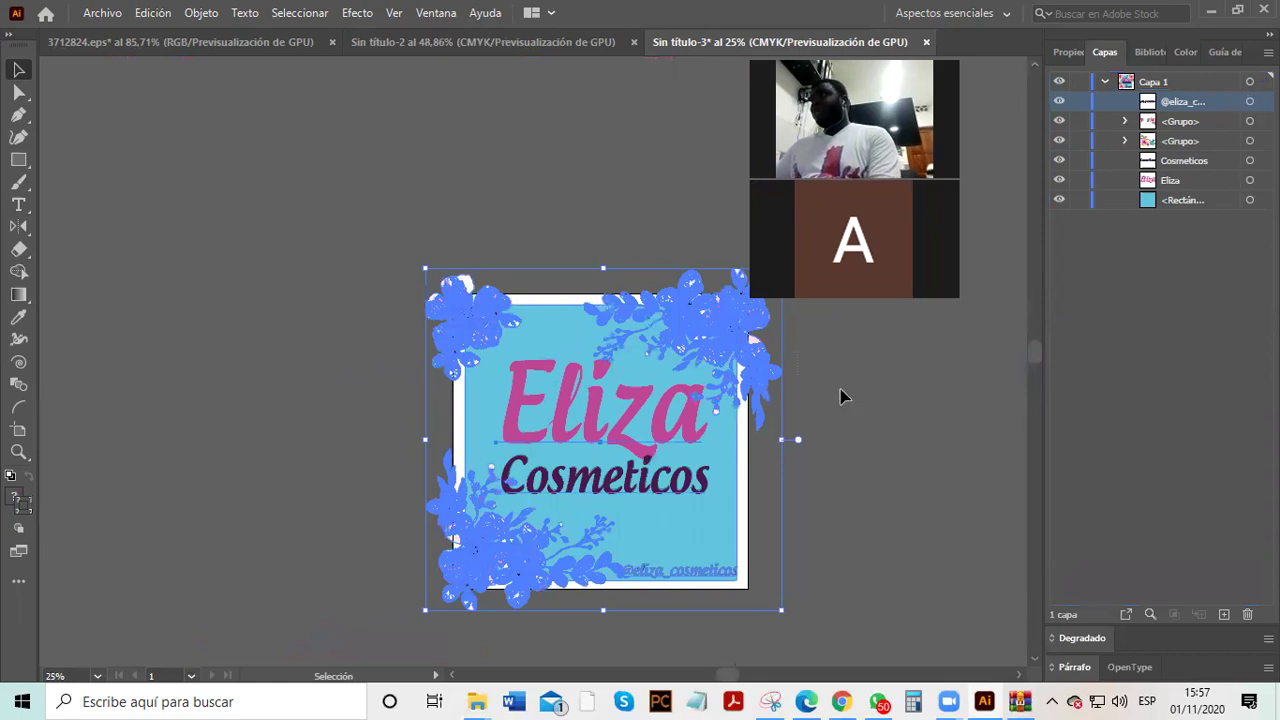
{"action": "left_click", "coordinate": [843, 400]}
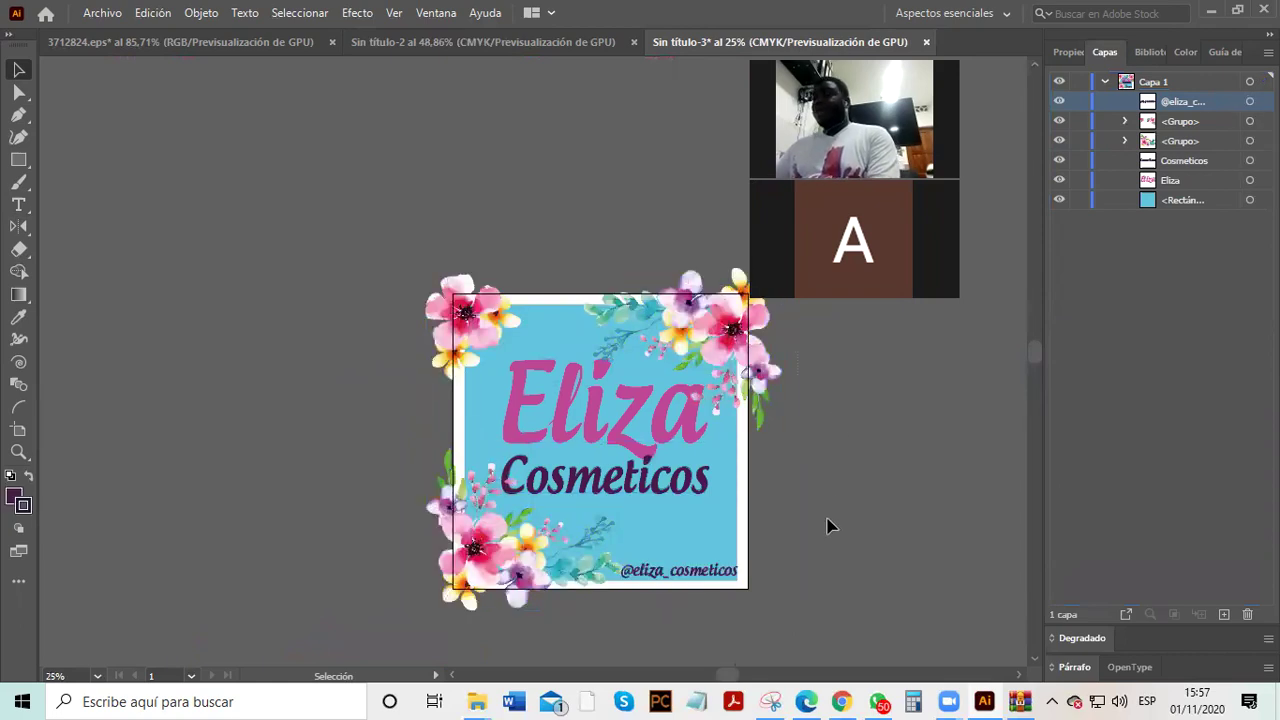
- Switch to Chrome and search Freepik for "instagram" on the page left open with the floral vector
{"action": "left_click", "coordinate": [841, 701]}
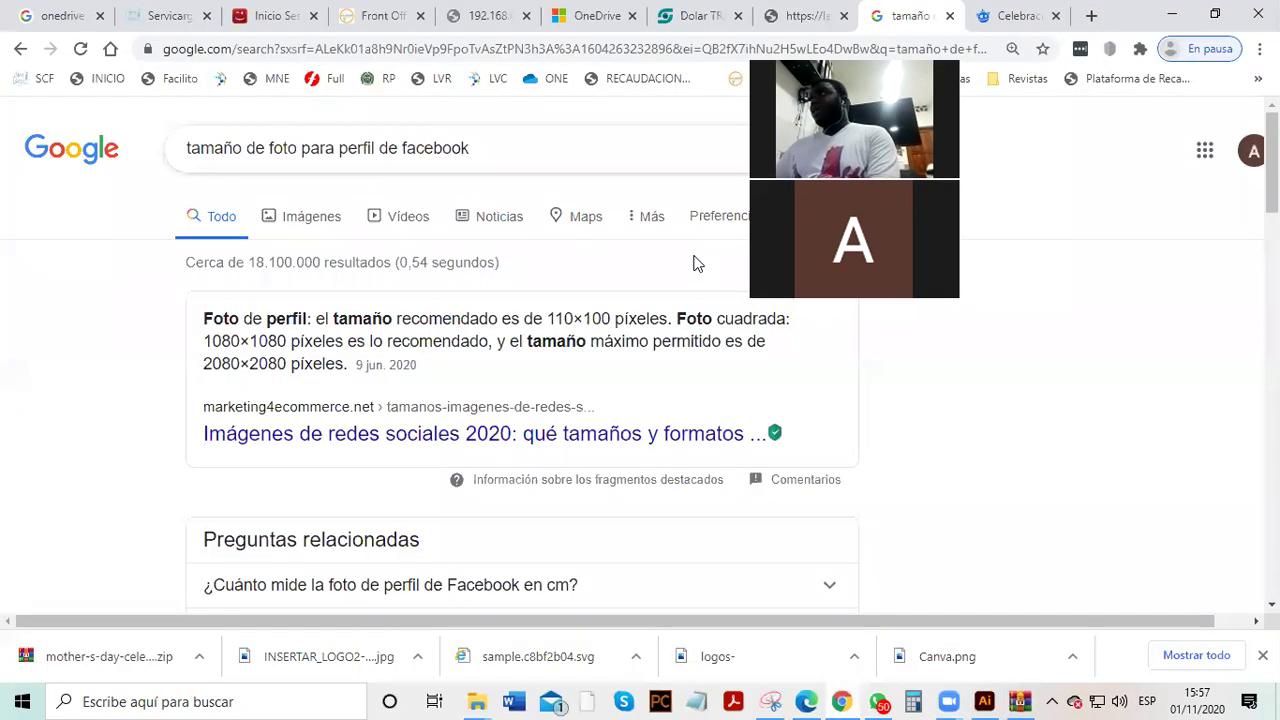
{"action": "left_click", "coordinate": [990, 15]}
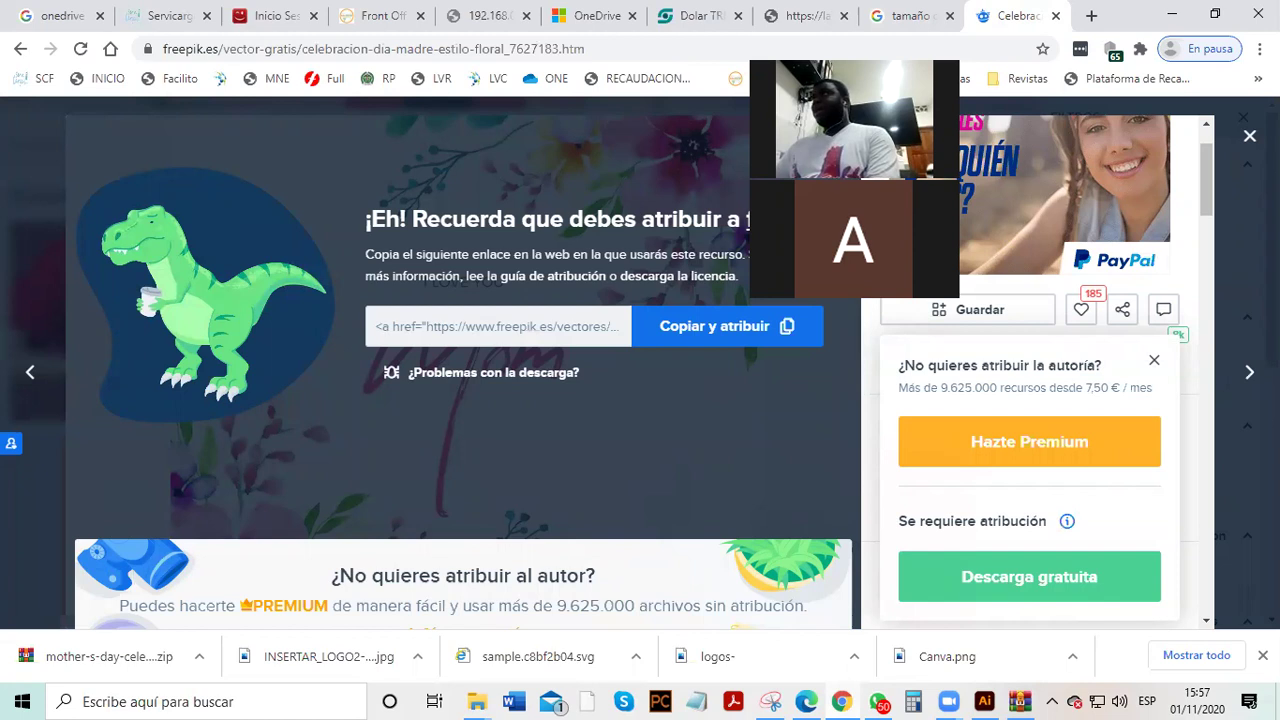
{"action": "key", "text": "Escape"}
{"action": "key", "text": "BackSpace"}
{"action": "key", "text": "BackSpace"}
{"action": "key", "text": "BackSpace"}
{"action": "key", "text": "BackSpace"}
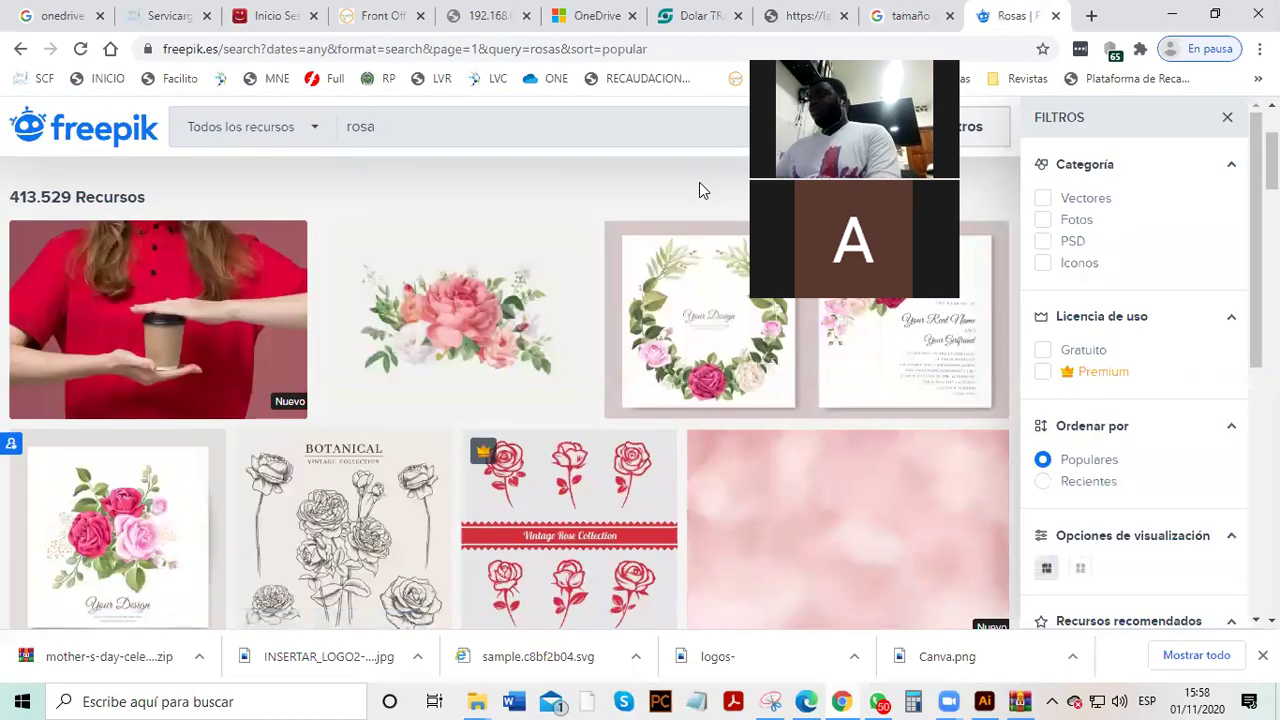
{"action": "key", "text": "BackSpace"}
{"action": "type", "text": "in"}
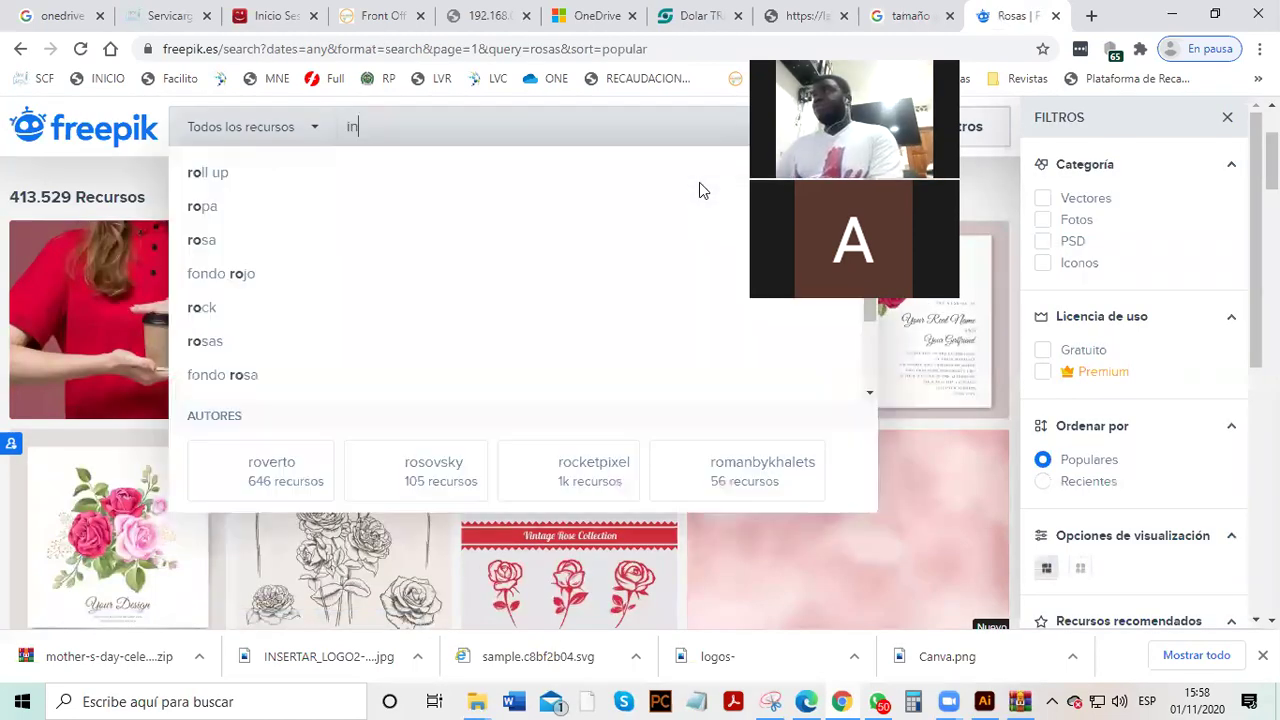
{"action": "type", "text": "sta"}
{"action": "type", "text": "gram"}
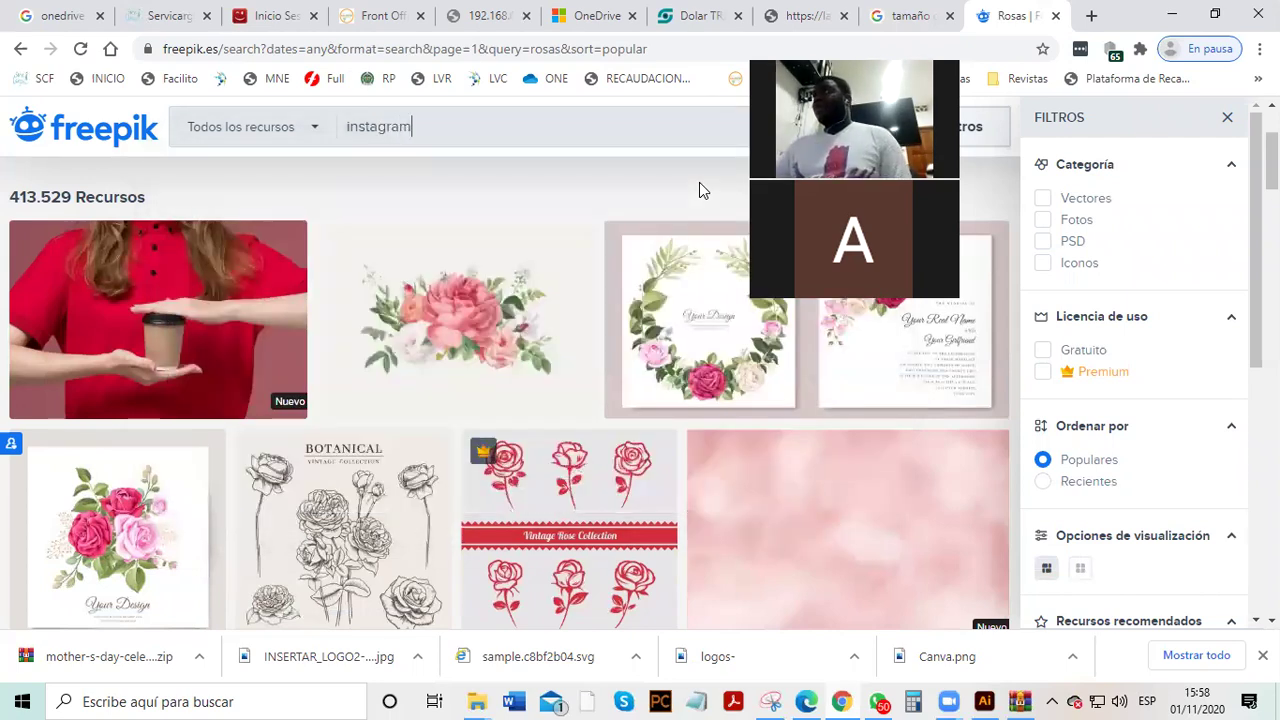
{"action": "key", "text": "Return"}
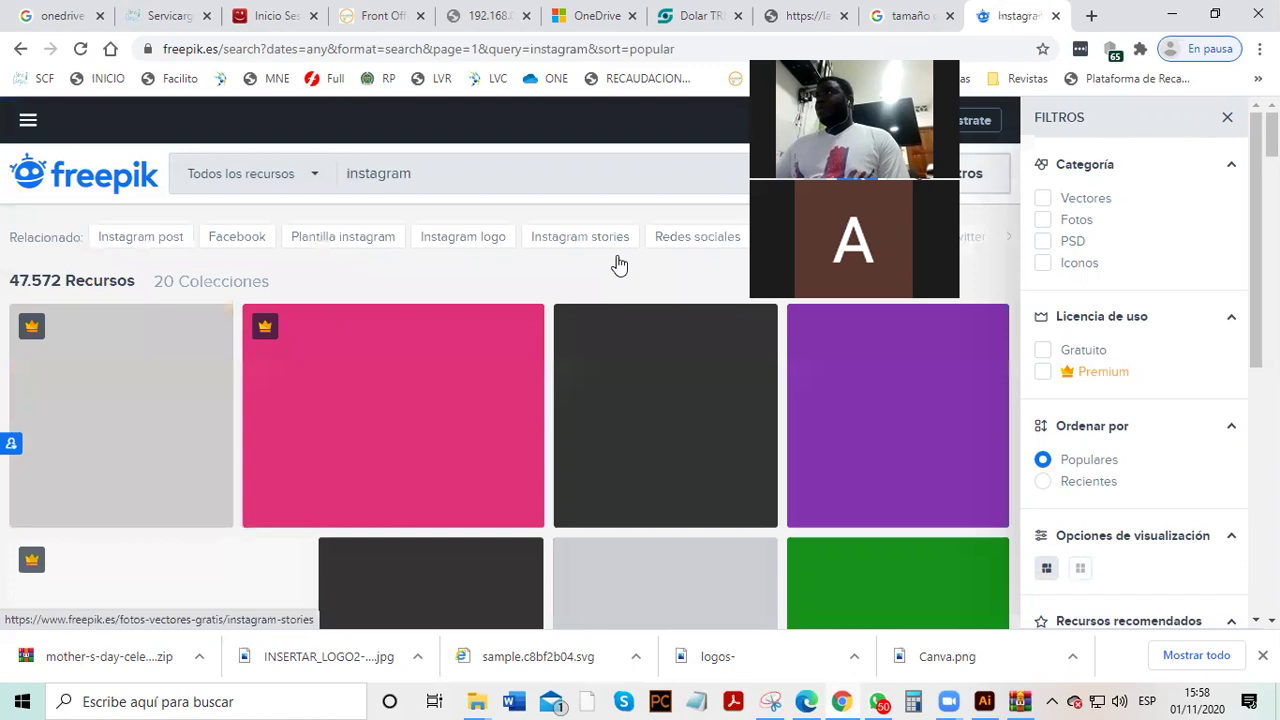
- Open the free Instagram logo collection with black, outlined, gradient and white icons, and download it
{"action": "scroll", "coordinate": [480, 383], "scroll_direction": "down", "scroll_amount": 2}
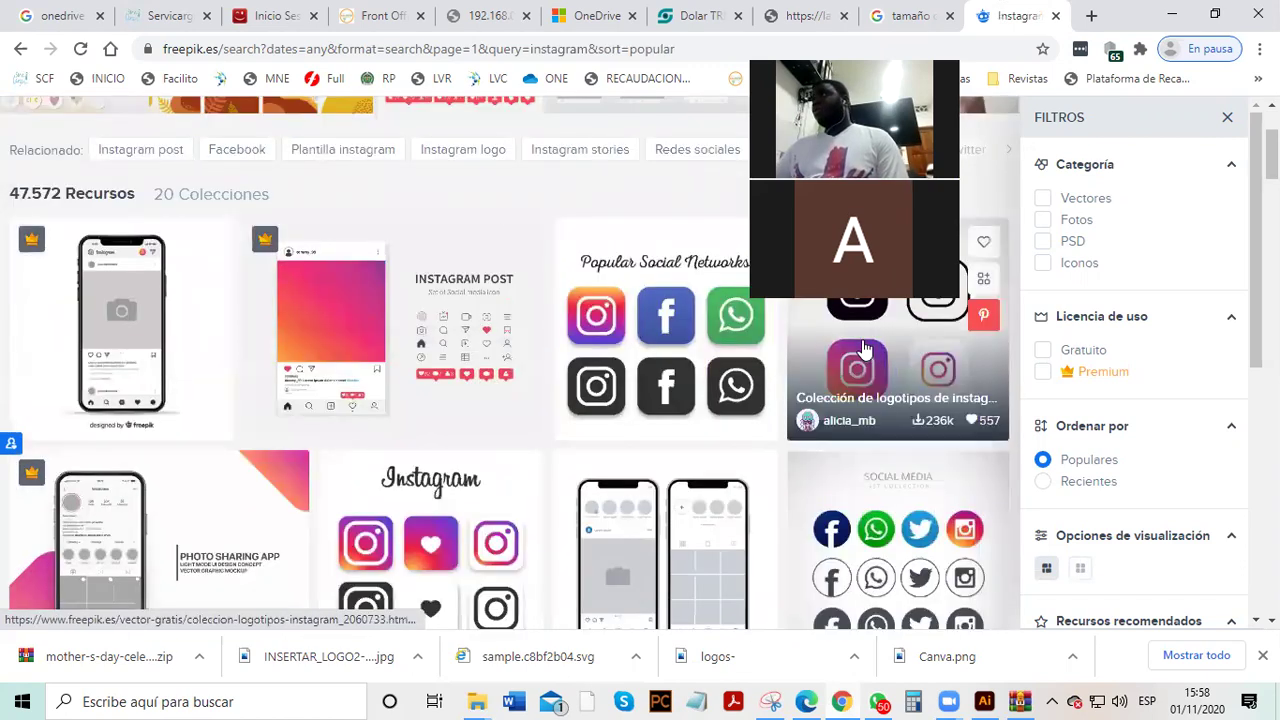
{"action": "left_click", "coordinate": [866, 350]}
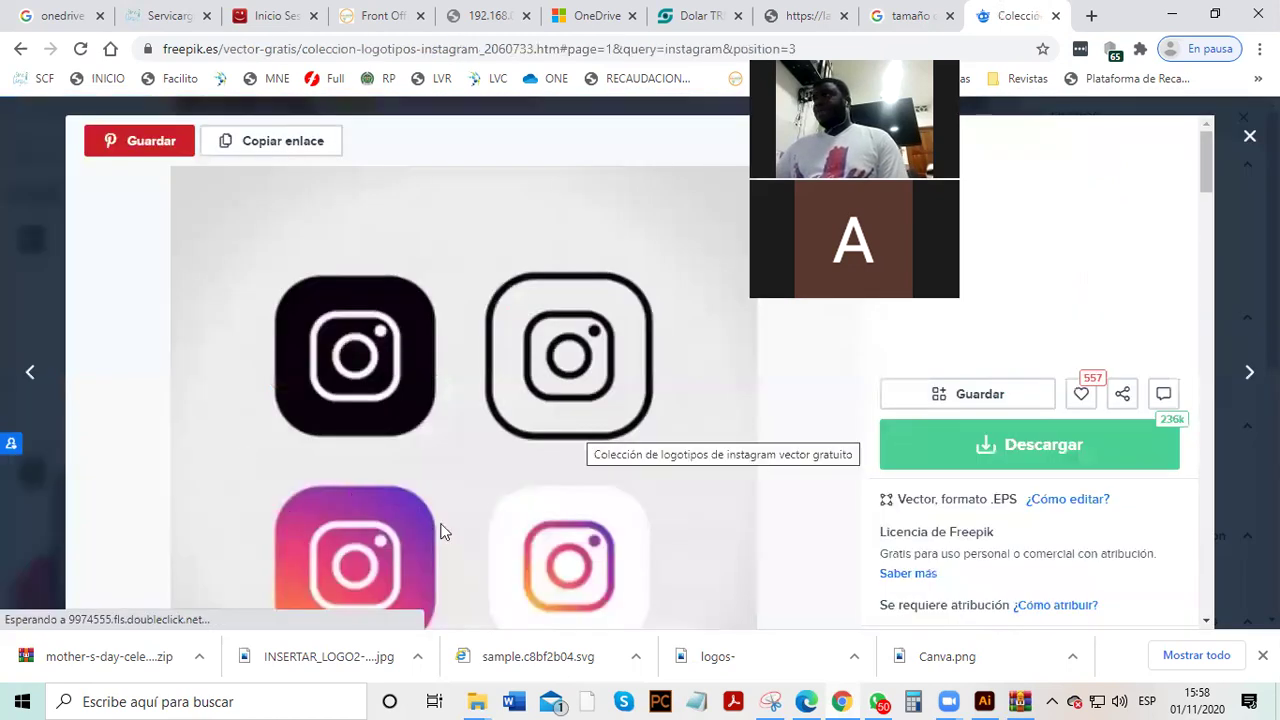
{"action": "scroll", "coordinate": [838, 352], "scroll_direction": "down", "scroll_amount": 2}
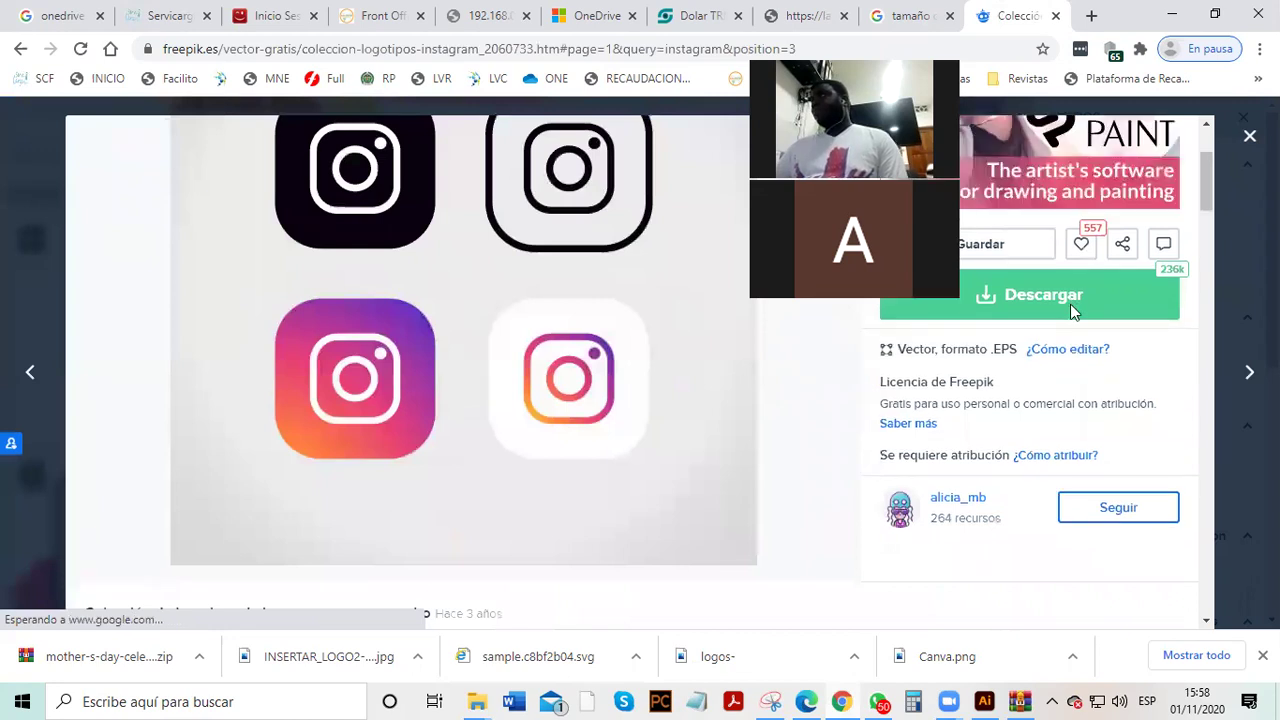
{"action": "left_click", "coordinate": [1048, 520]}
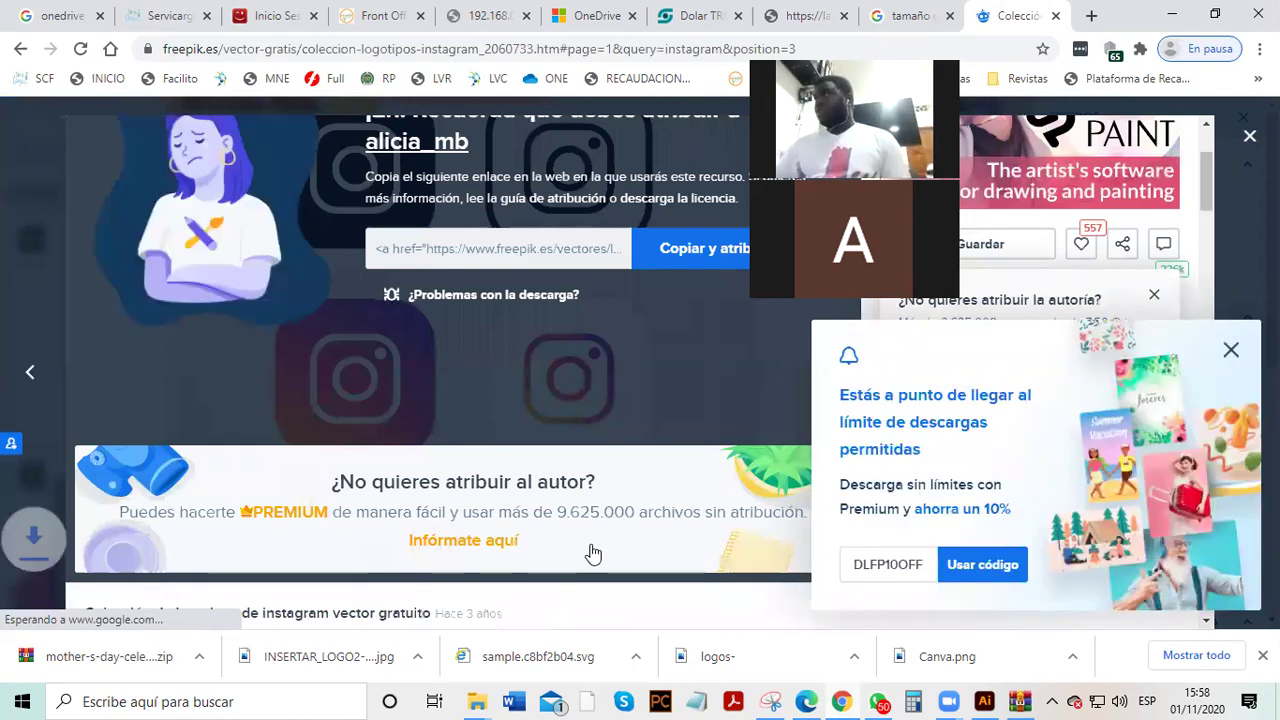
- Show the downloaded Instagram logo archive in its Descargas folder
{"action": "left_click", "coordinate": [199, 656]}
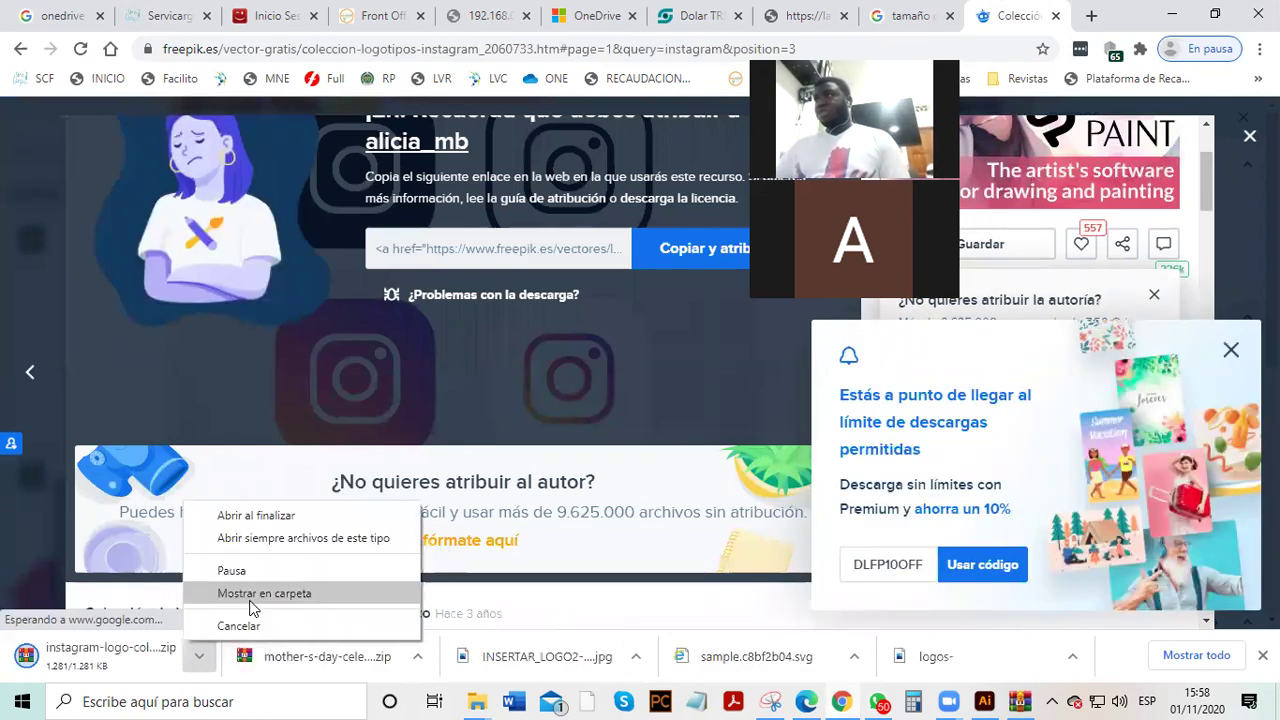
{"action": "key", "text": "Return"}
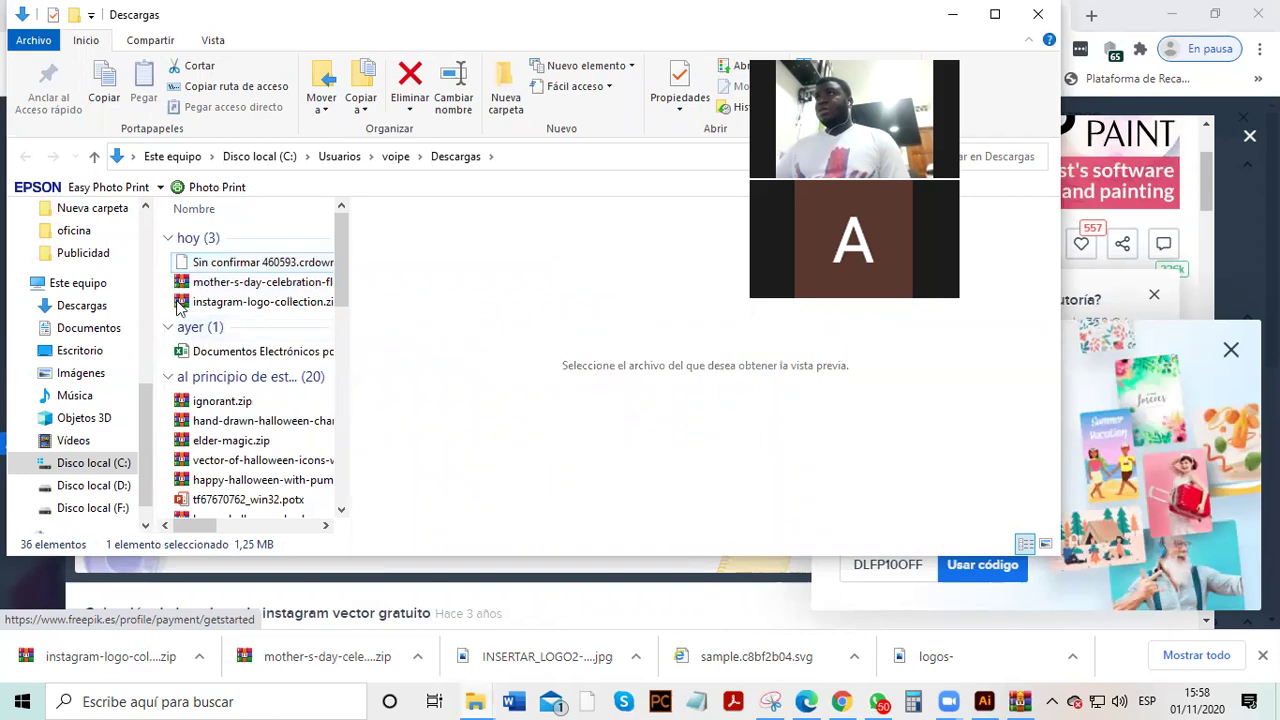
{"action": "right_click", "coordinate": [230, 406]}
{"action": "left_click", "coordinate": [230, 390]}
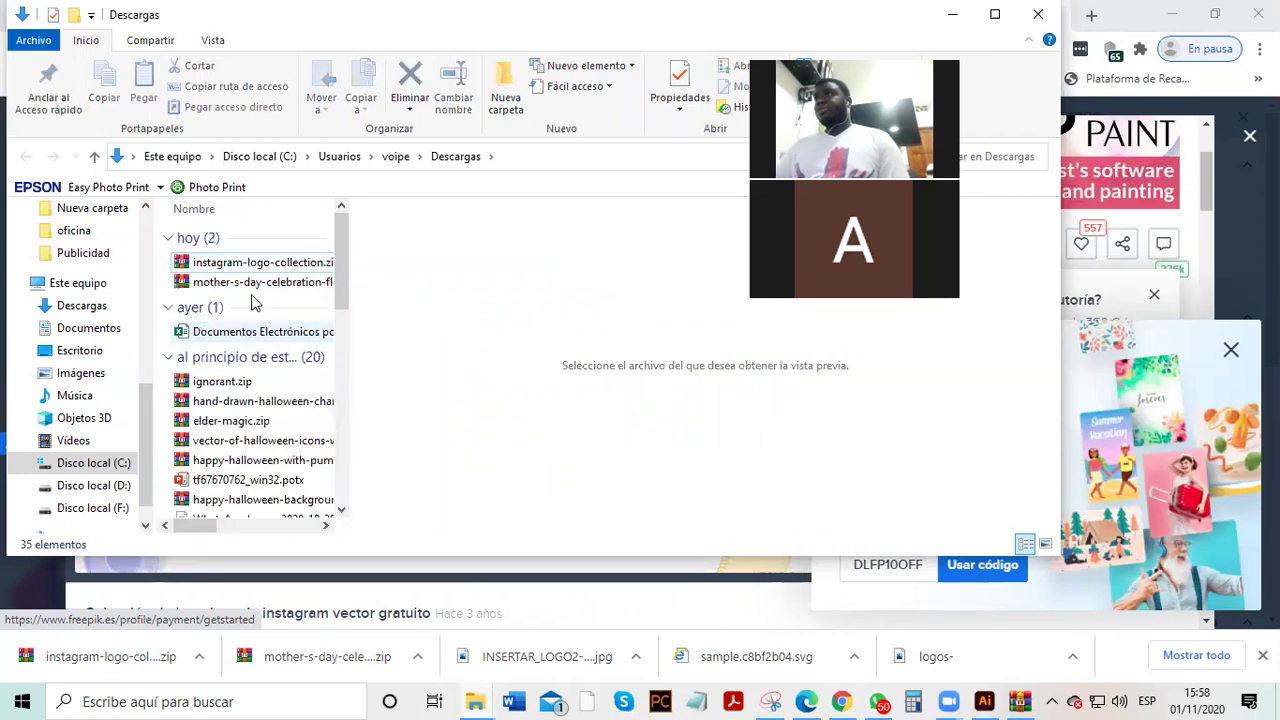
- Open instagram-logo-collection.zip and load its 121.eps file in Illustrator
{"action": "left_click", "coordinate": [246, 266]}
{"action": "double_click", "coordinate": [251, 270]}
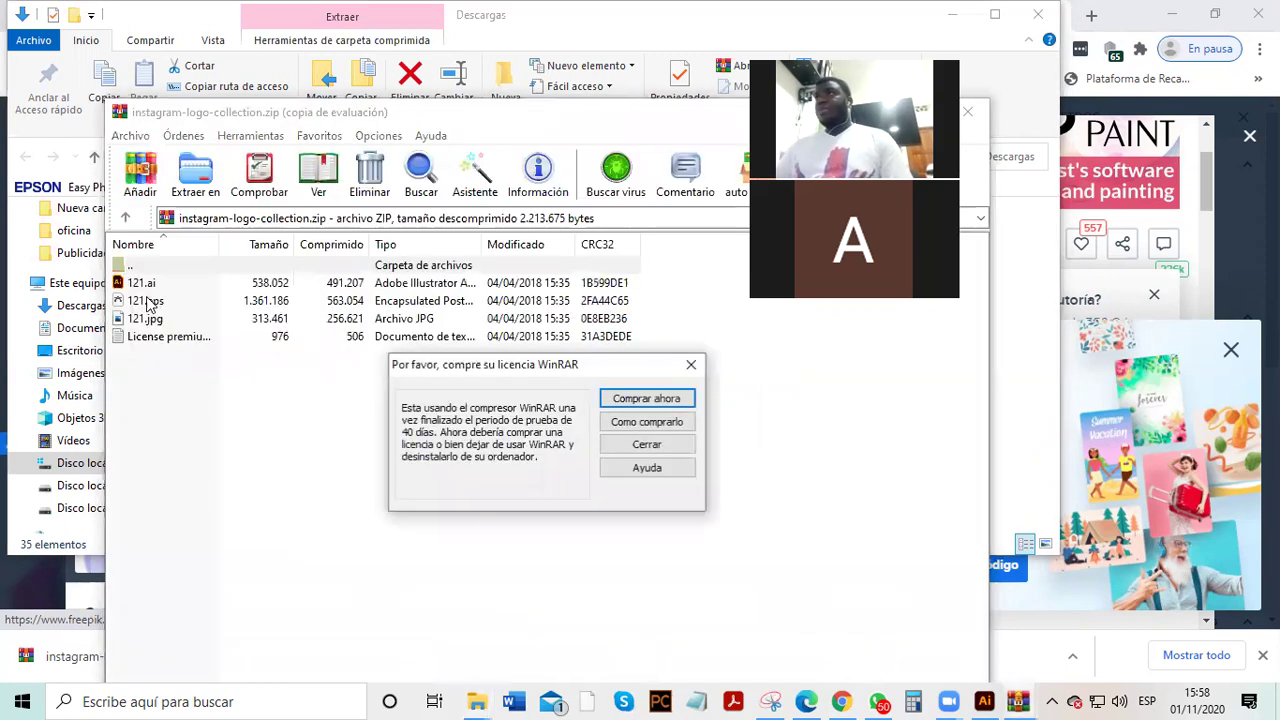
{"action": "key", "text": "Escape"}
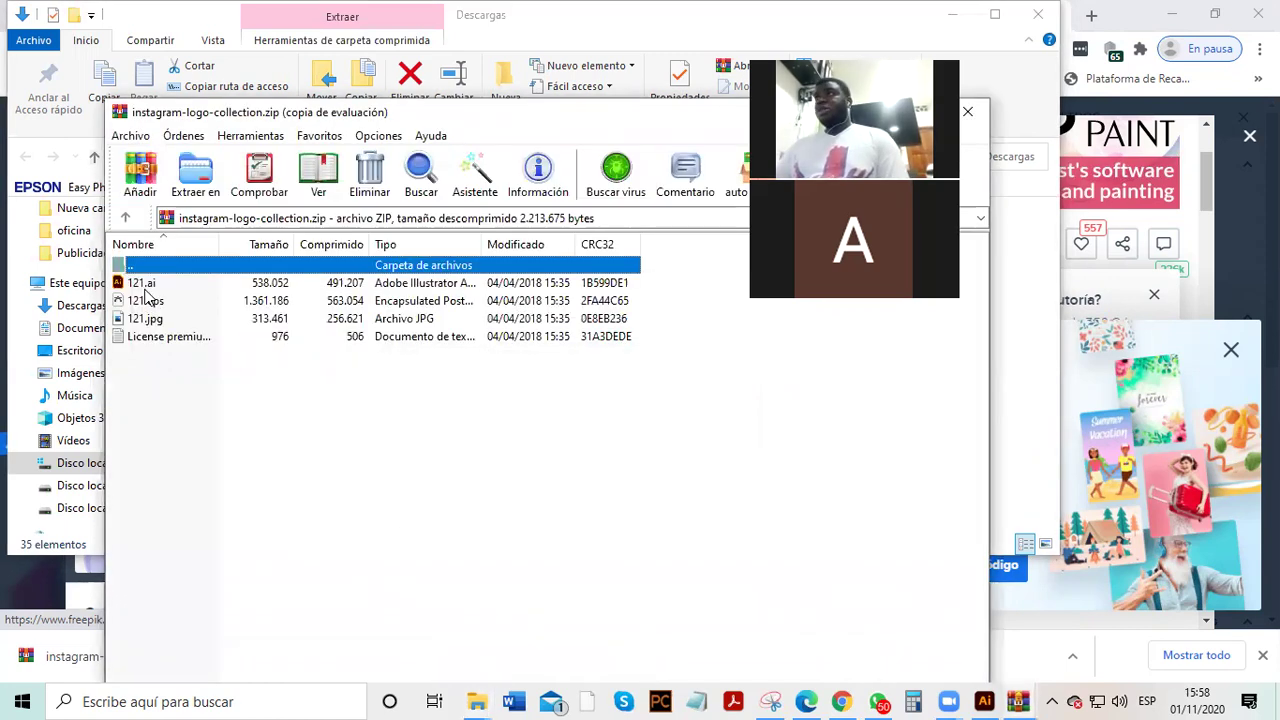
{"action": "left_click", "coordinate": [146, 303]}
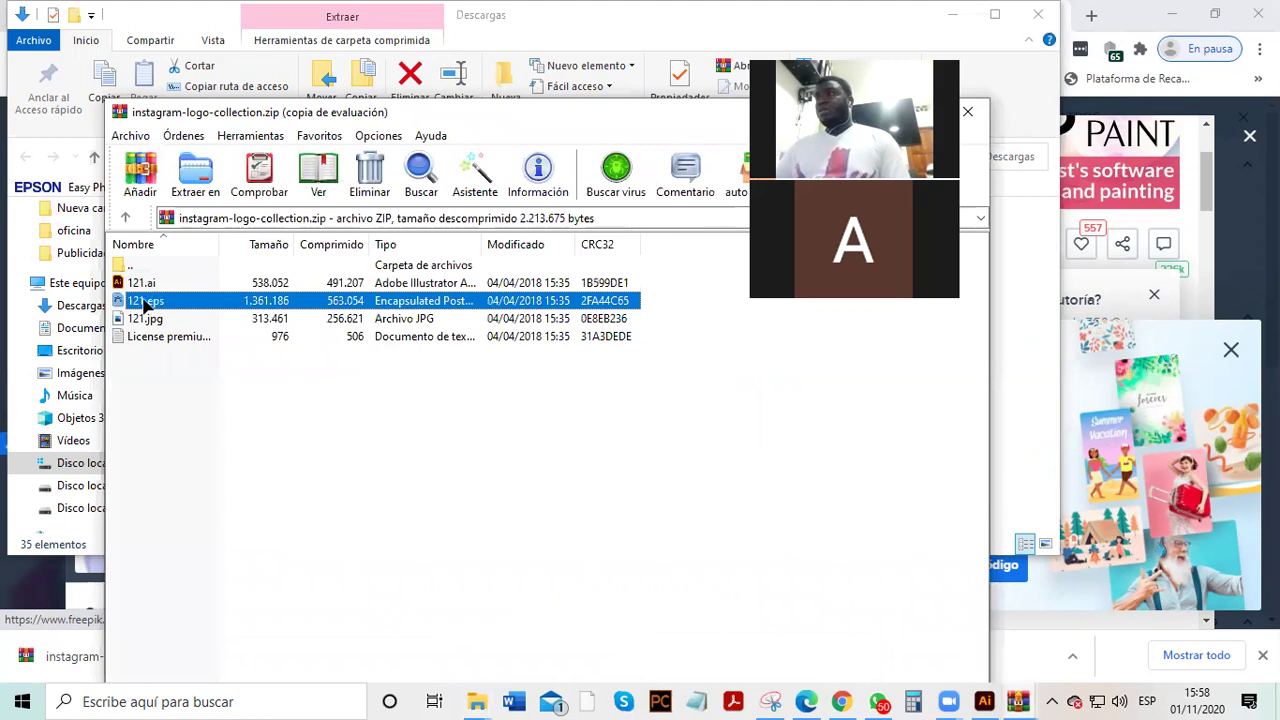
{"action": "double_click", "coordinate": [146, 302]}
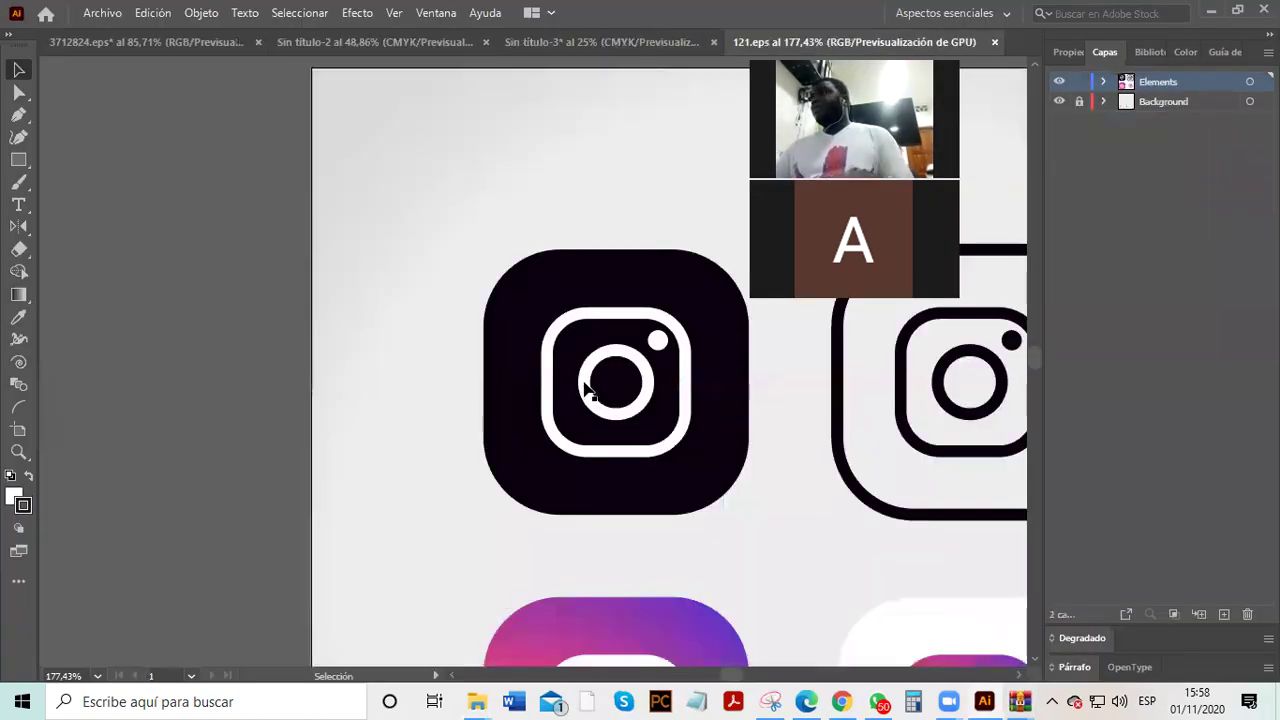
- Ungroup the Instagram logo collection so its icon parts can be selected separately
{"action": "scroll", "coordinate": [586, 385], "scroll_direction": "down", "scroll_amount": 3}
{"action": "scroll", "coordinate": [583, 470], "scroll_direction": "up", "scroll_amount": 2}
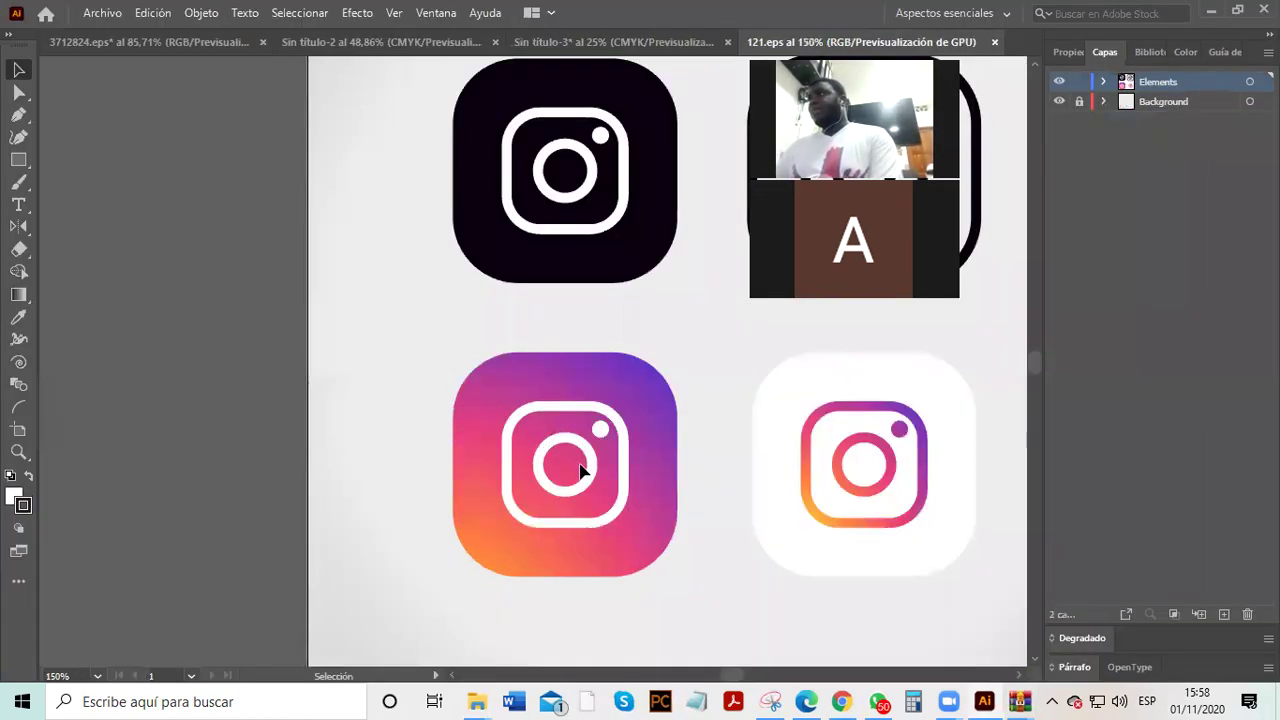
{"action": "left_click", "coordinate": [662, 450]}
{"action": "right_click", "coordinate": [743, 275]}
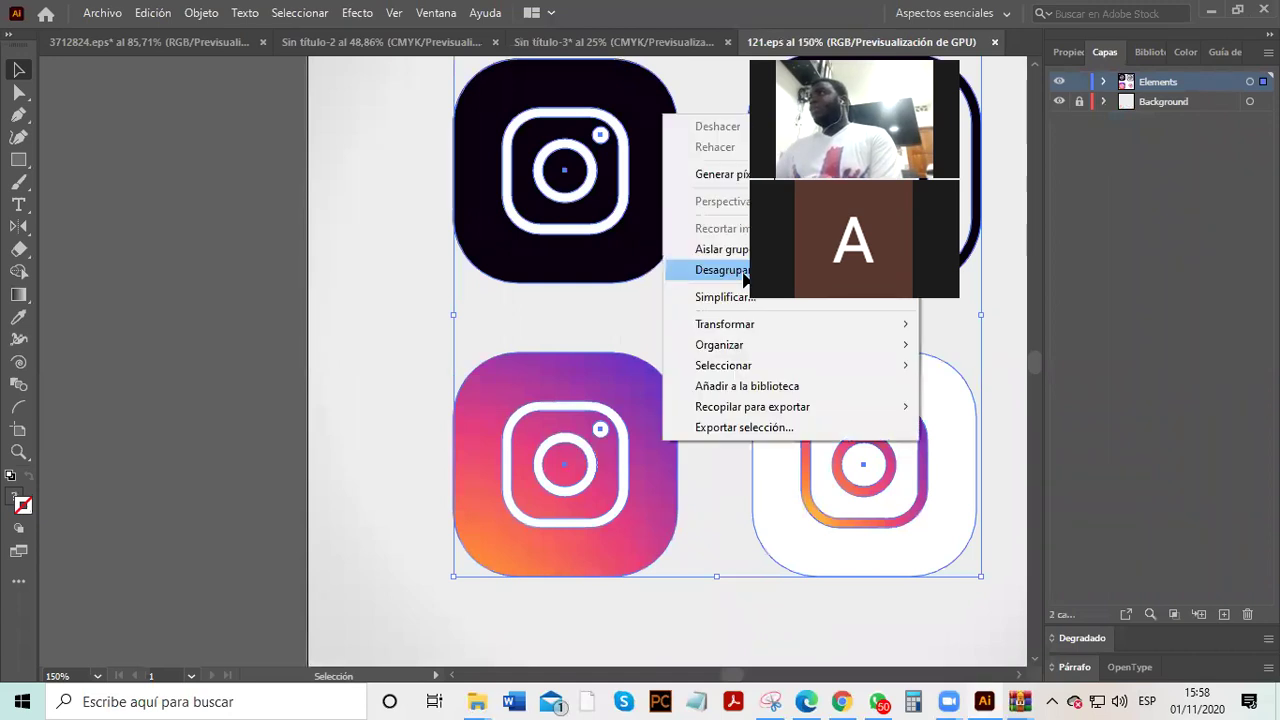
{"action": "key", "text": "Return"}
- Group the gradient Instagram icon's background with its white camera symbol, keeping both in their original place
{"action": "left_click_drag", "start_coordinate": [680, 491], "coordinate": [428, 491]}
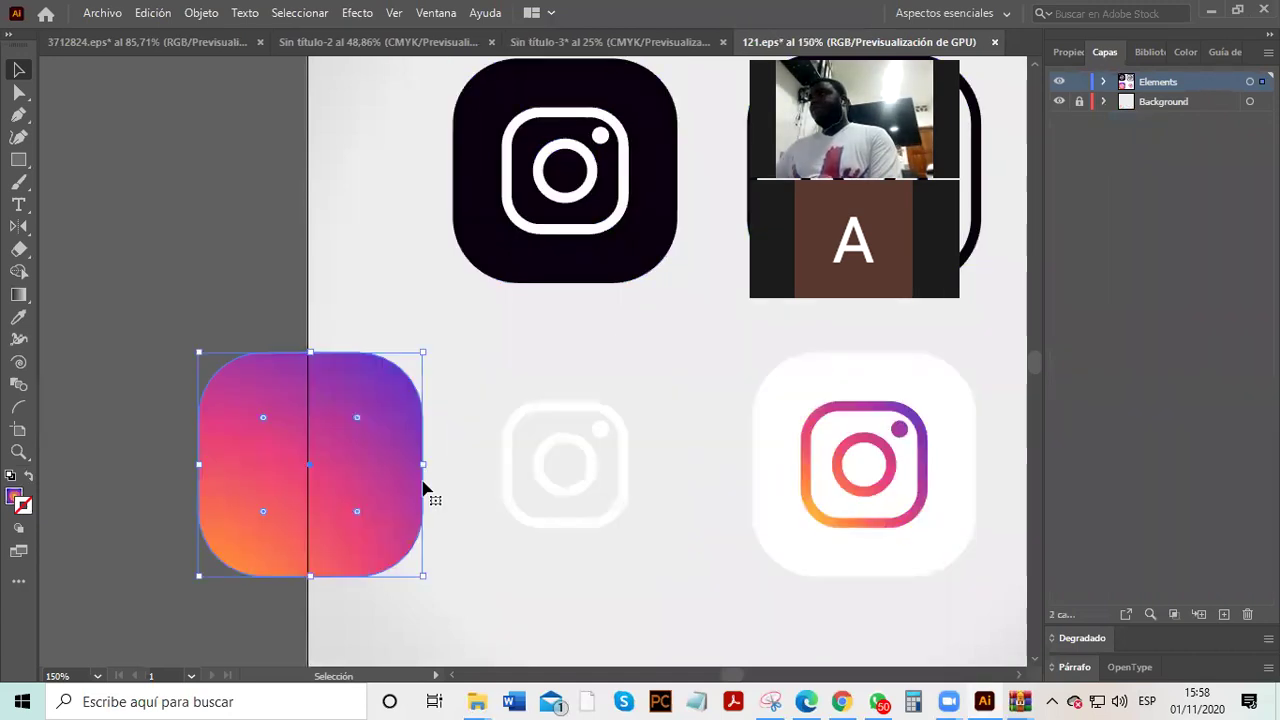
{"action": "key", "text": "ctrl+z"}
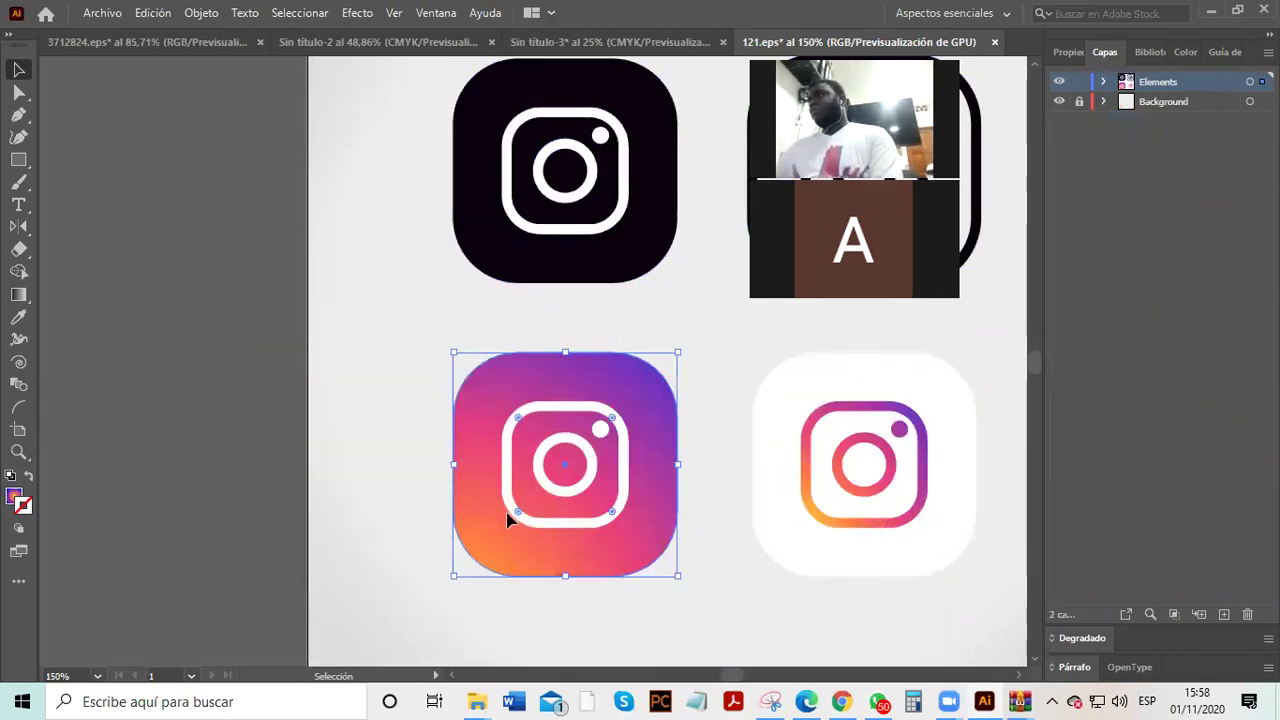
{"action": "right_click", "coordinate": [495, 482]}
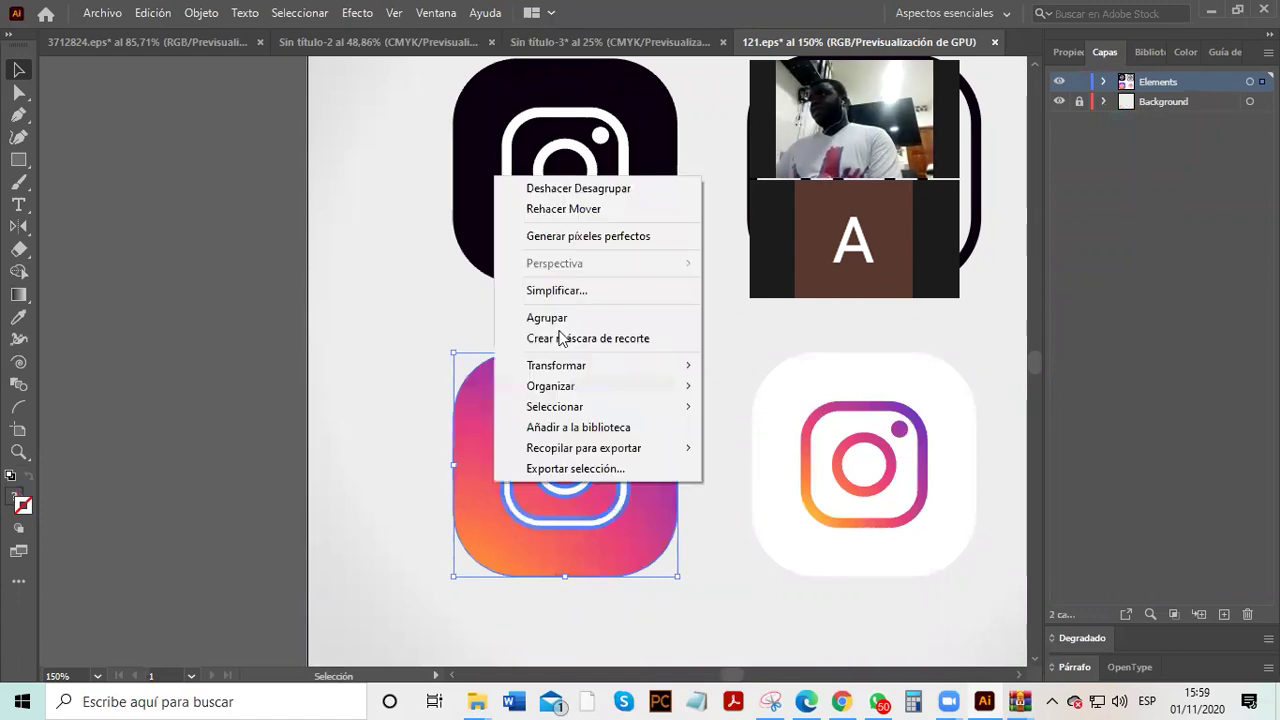
{"action": "left_click", "coordinate": [548, 318]}
- Bring the grouped gradient Instagram icon into the Sin título-3 design and place it just above the handle text
{"action": "left_click_drag", "start_coordinate": [636, 466], "coordinate": [694, 556]}
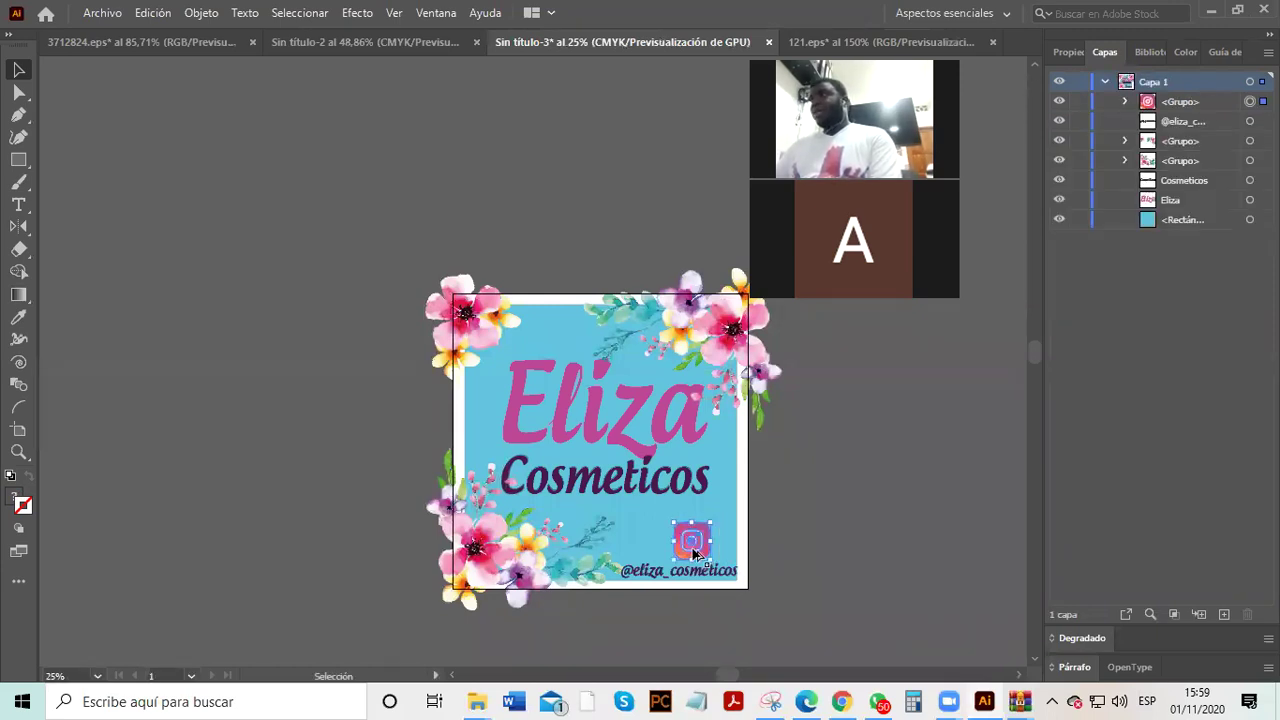
{"action": "scroll", "coordinate": [694, 556], "scroll_direction": "up", "scroll_amount": 2}
{"action": "left_click_drag", "start_coordinate": [708, 537], "coordinate": [697, 538]}
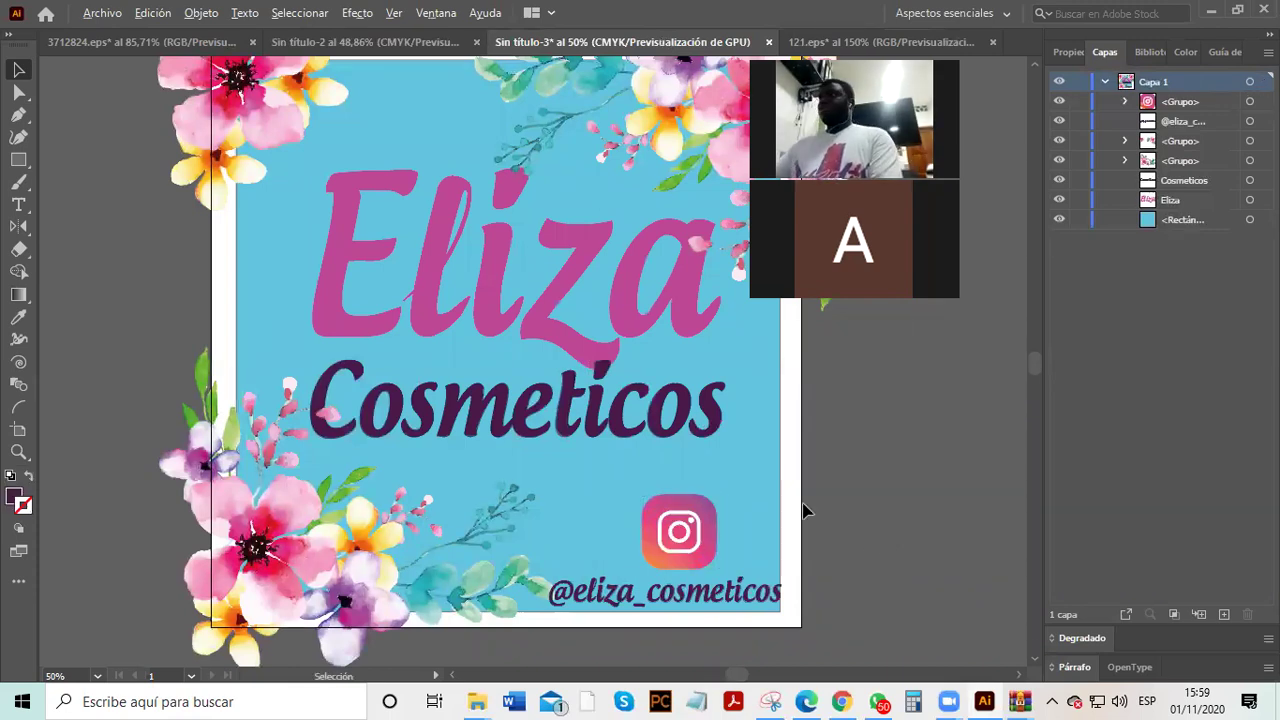
- Select all the artwork in the design and create a clipping mask from it
{"action": "scroll", "coordinate": [806, 511], "scroll_direction": "down", "scroll_amount": 1}
{"action": "scroll", "coordinate": [806, 509], "scroll_direction": "up", "scroll_amount": 3}
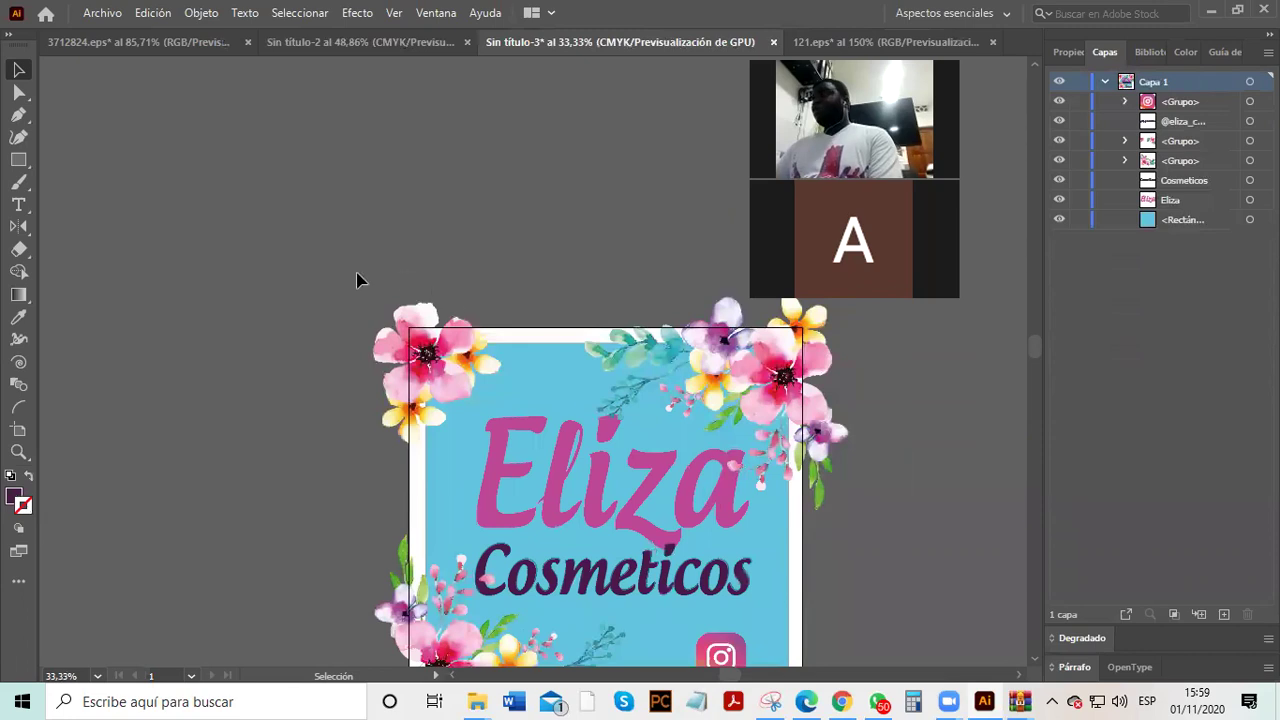
{"action": "scroll", "coordinate": [822, 640], "scroll_direction": "down", "scroll_amount": 2}
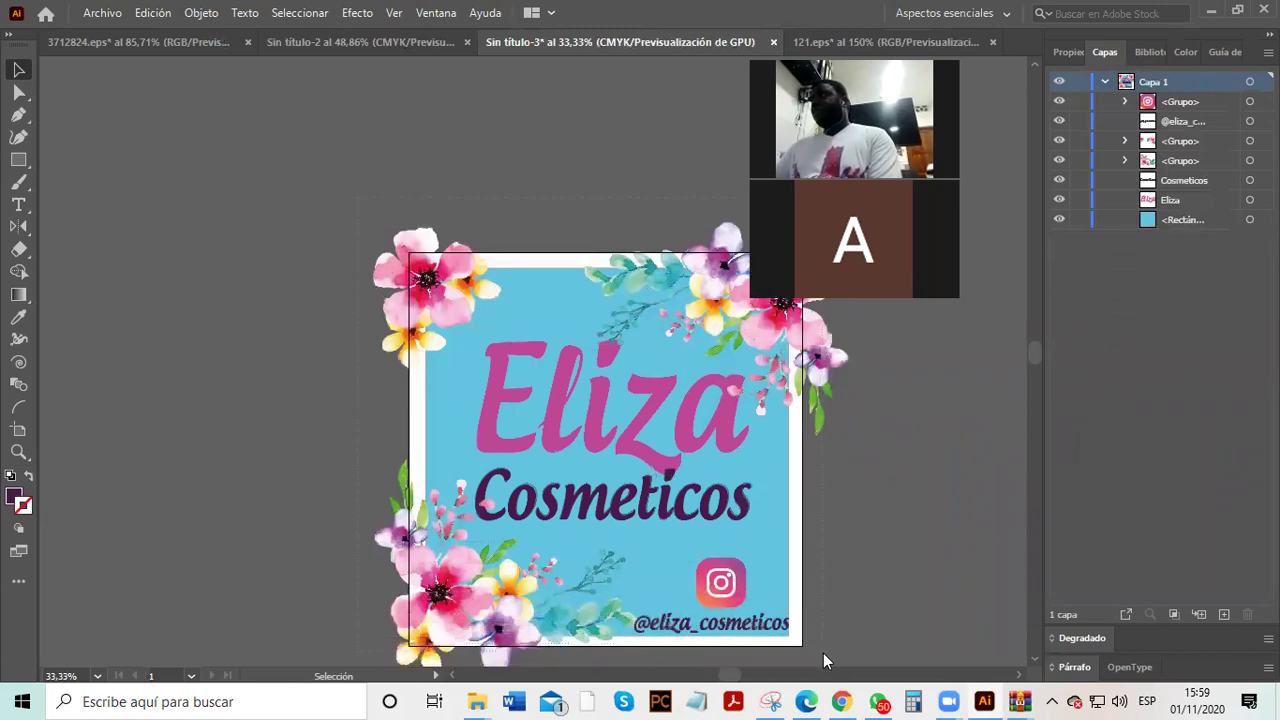
{"action": "scroll", "coordinate": [832, 565], "scroll_direction": "down", "scroll_amount": 4}
{"action": "key", "text": "ctrl+a"}
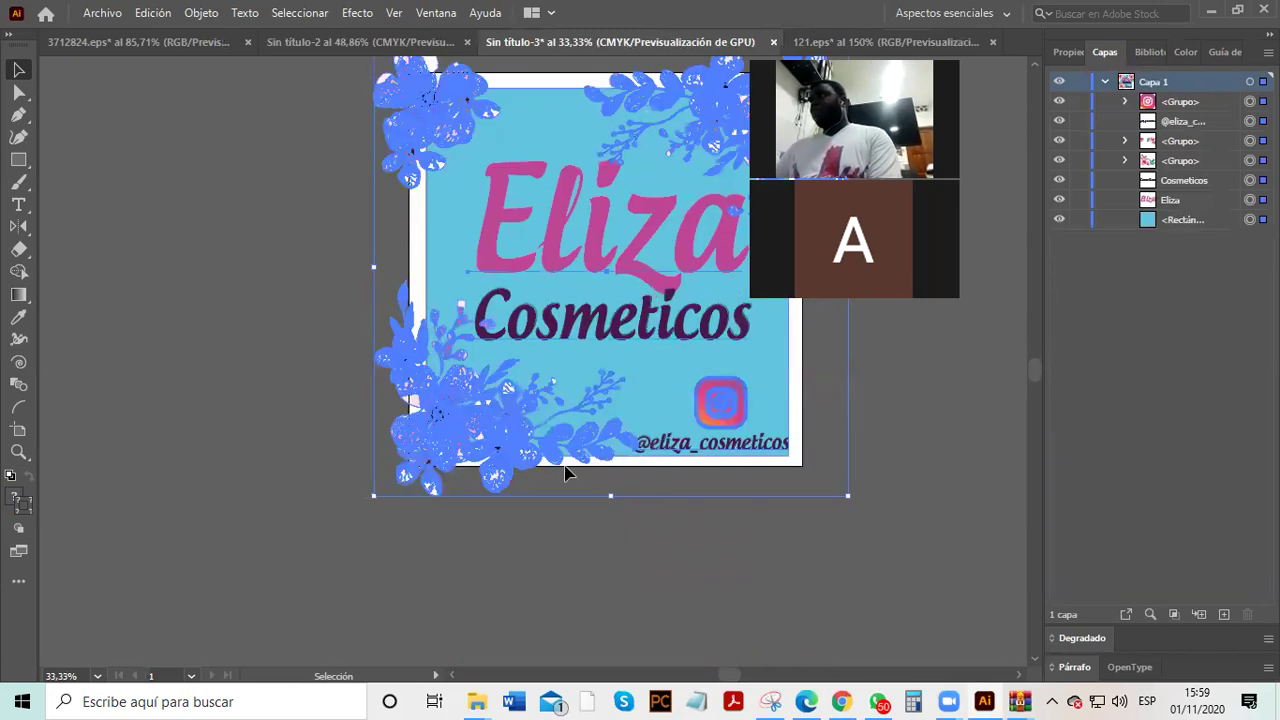
{"action": "right_click", "coordinate": [527, 443]}
{"action": "left_click", "coordinate": [634, 295]}
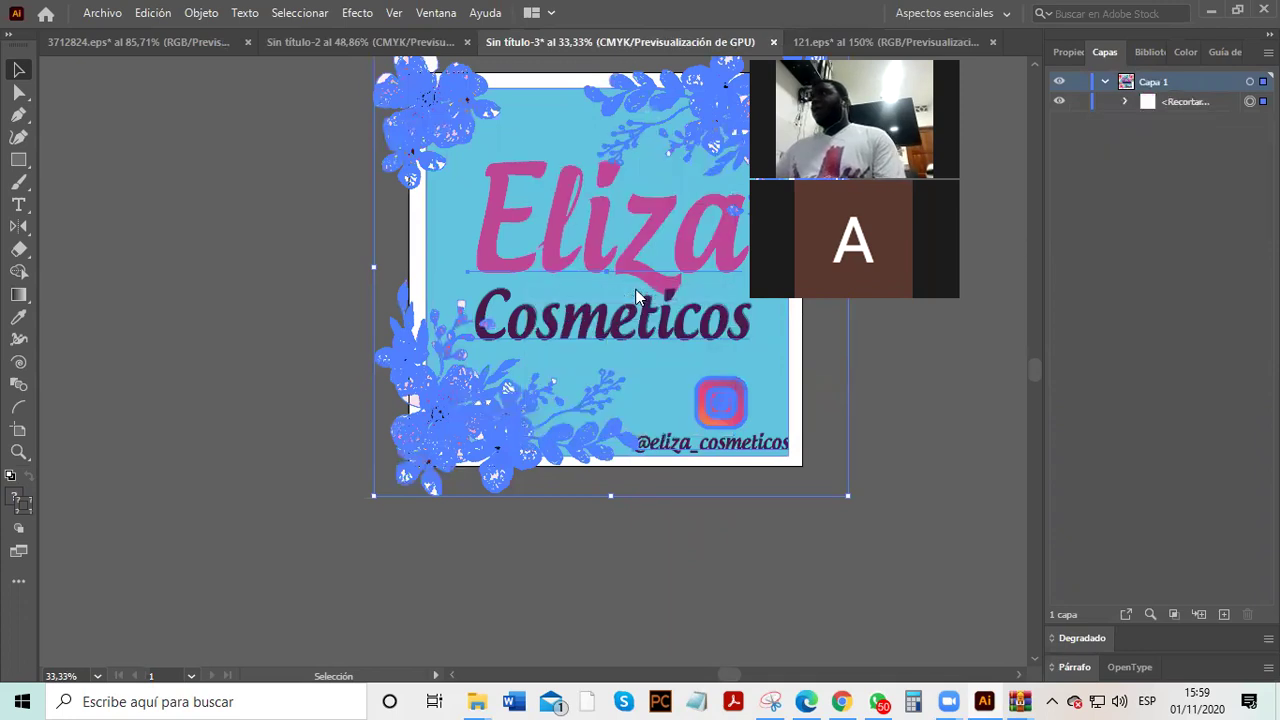
{"action": "scroll", "coordinate": [634, 297], "scroll_direction": "up", "scroll_amount": 3}
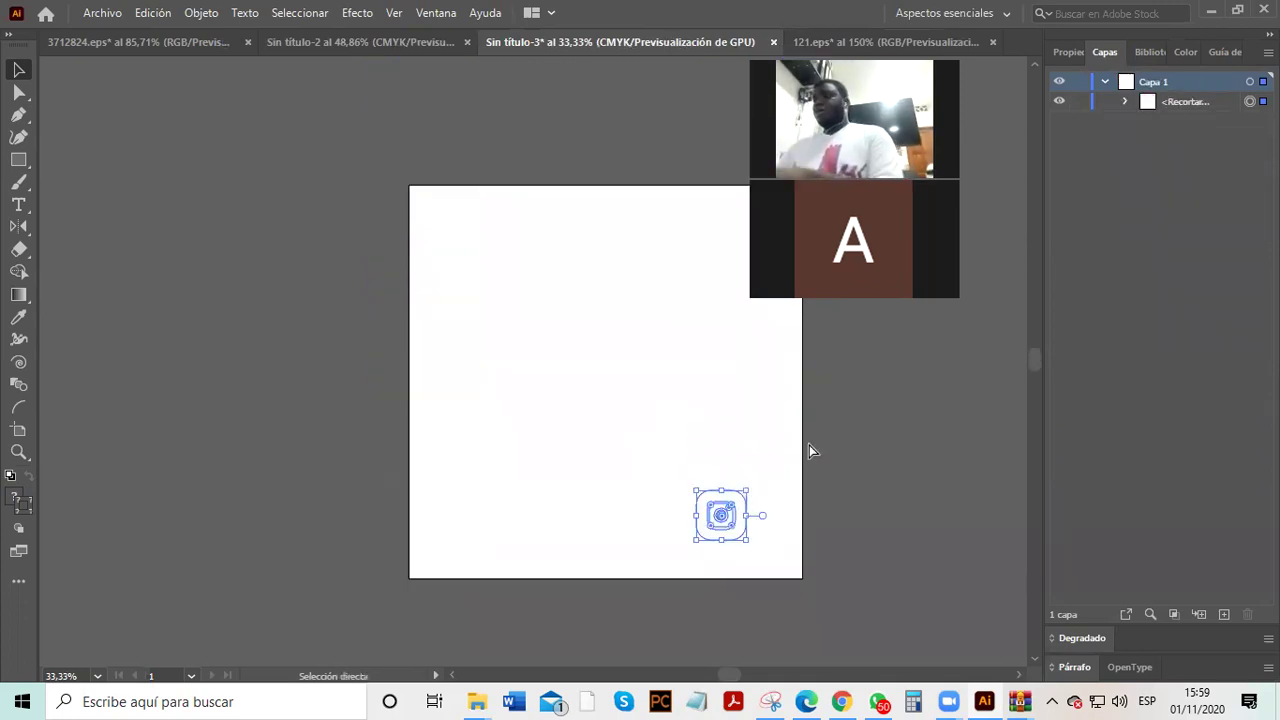
- Undo the clipping mask to restore the full artwork, and clear the selection
{"action": "key", "text": "ctrl+alt+7"}
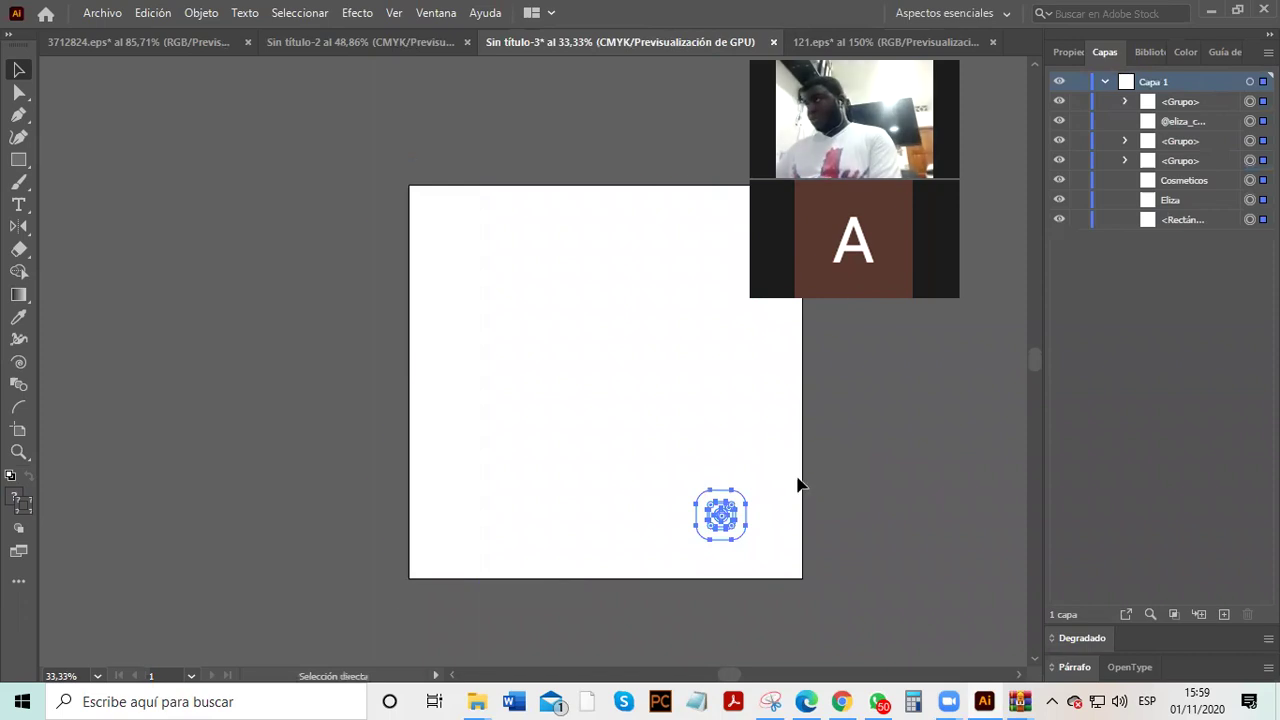
{"action": "key", "text": "ctrl+z"}
{"action": "key", "text": "ctrl+z"}
{"action": "key", "text": "ctrl+z"}
{"action": "left_click", "coordinate": [851, 538]}
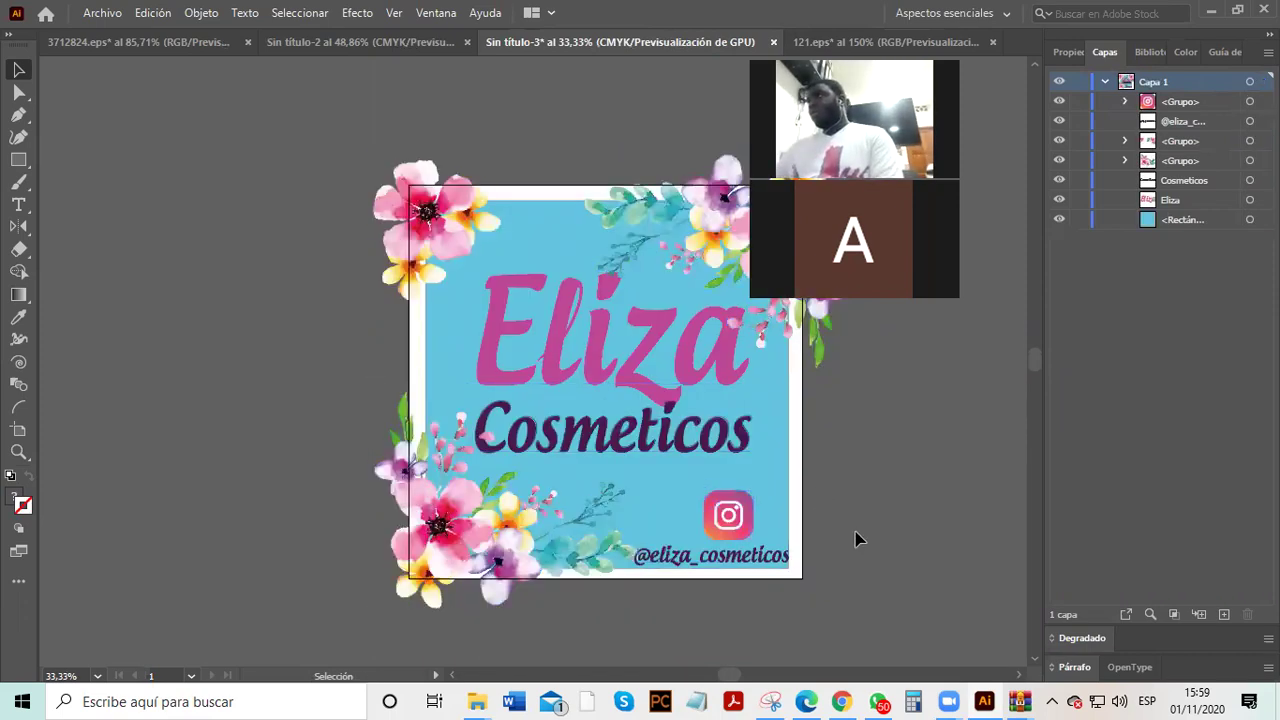
{"action": "scroll", "coordinate": [840, 505], "scroll_direction": "up", "scroll_amount": 2}
{"action": "scroll", "coordinate": [830, 503], "scroll_direction": "up", "scroll_amount": 2}
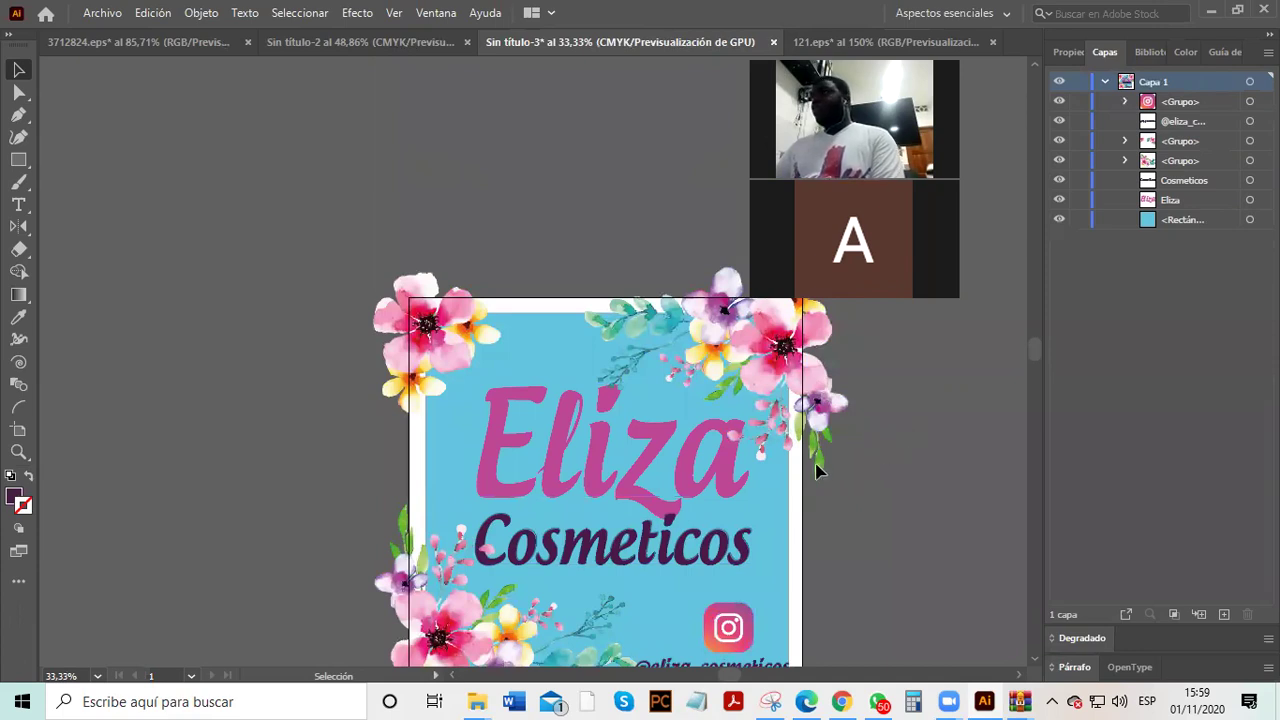
{"action": "scroll", "coordinate": [822, 474], "scroll_direction": "down", "scroll_amount": 2}
{"action": "left_click", "coordinate": [481, 599]}
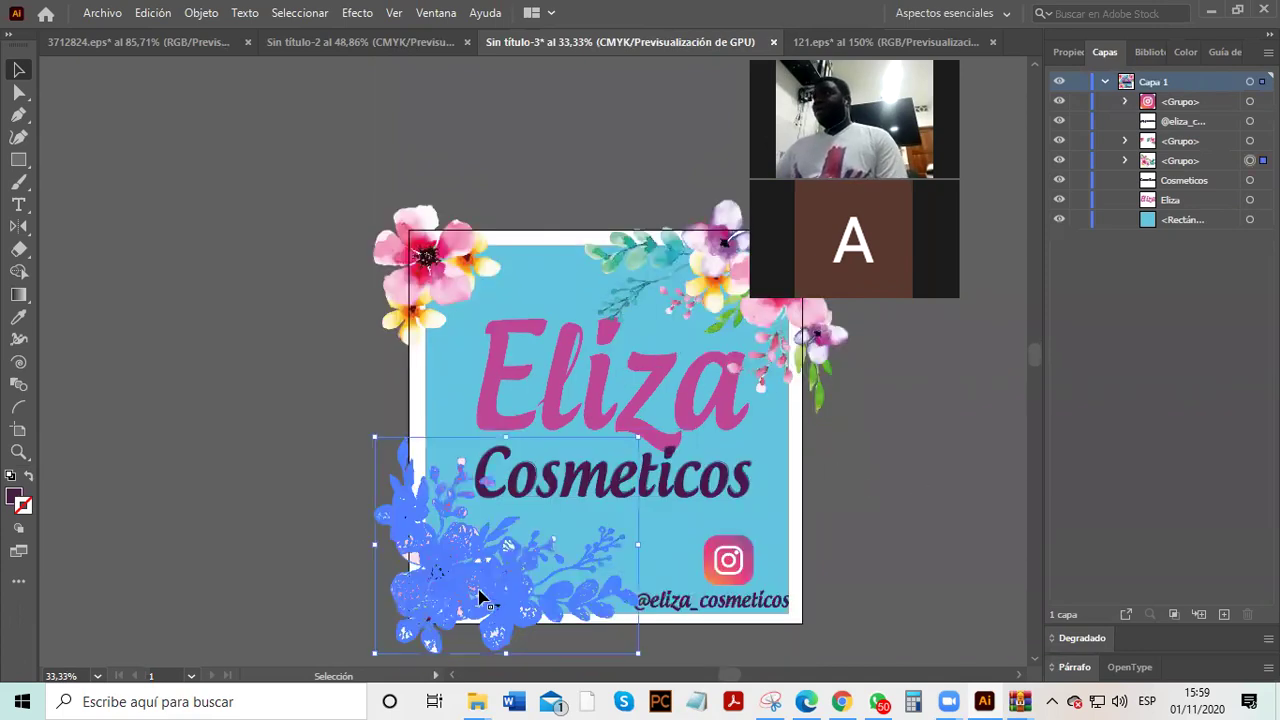
{"action": "left_click", "coordinate": [905, 524]}
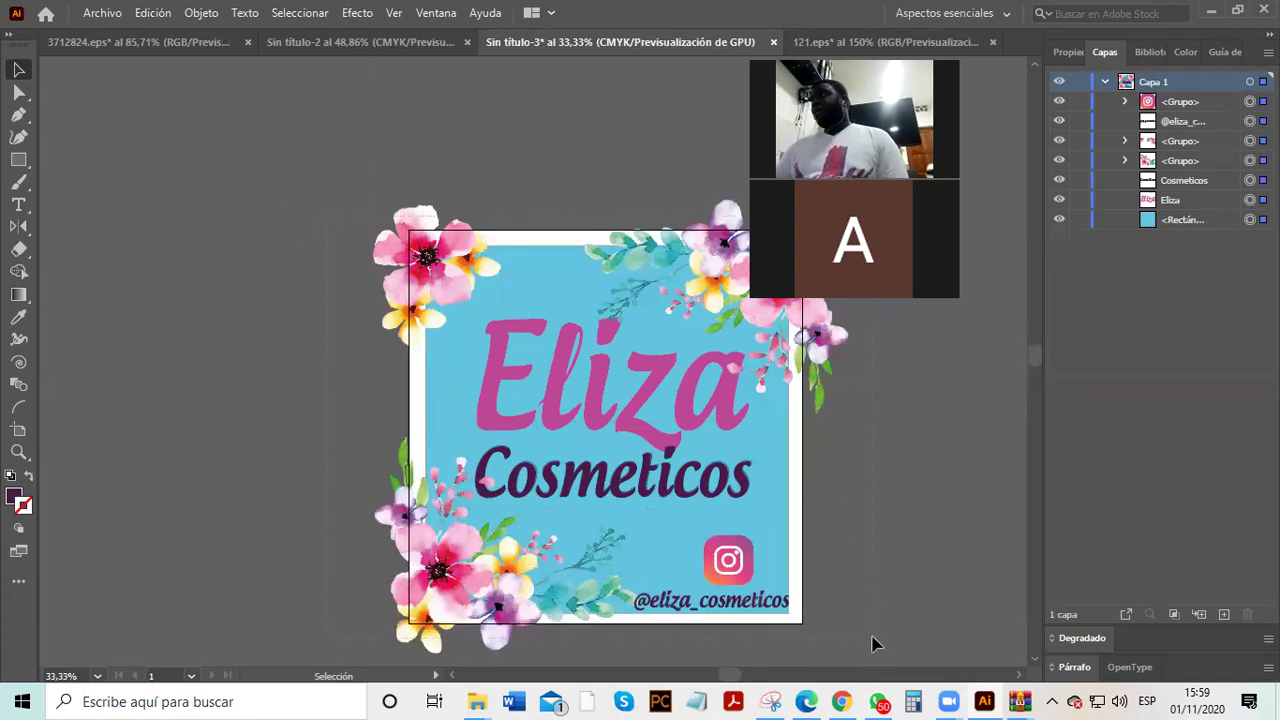
- Select all the artwork and export the design as a JPEG named perfil in Material de apoyo, using CMYK, quality 5 and 72 ppp
{"action": "key", "text": "ctrl+a"}
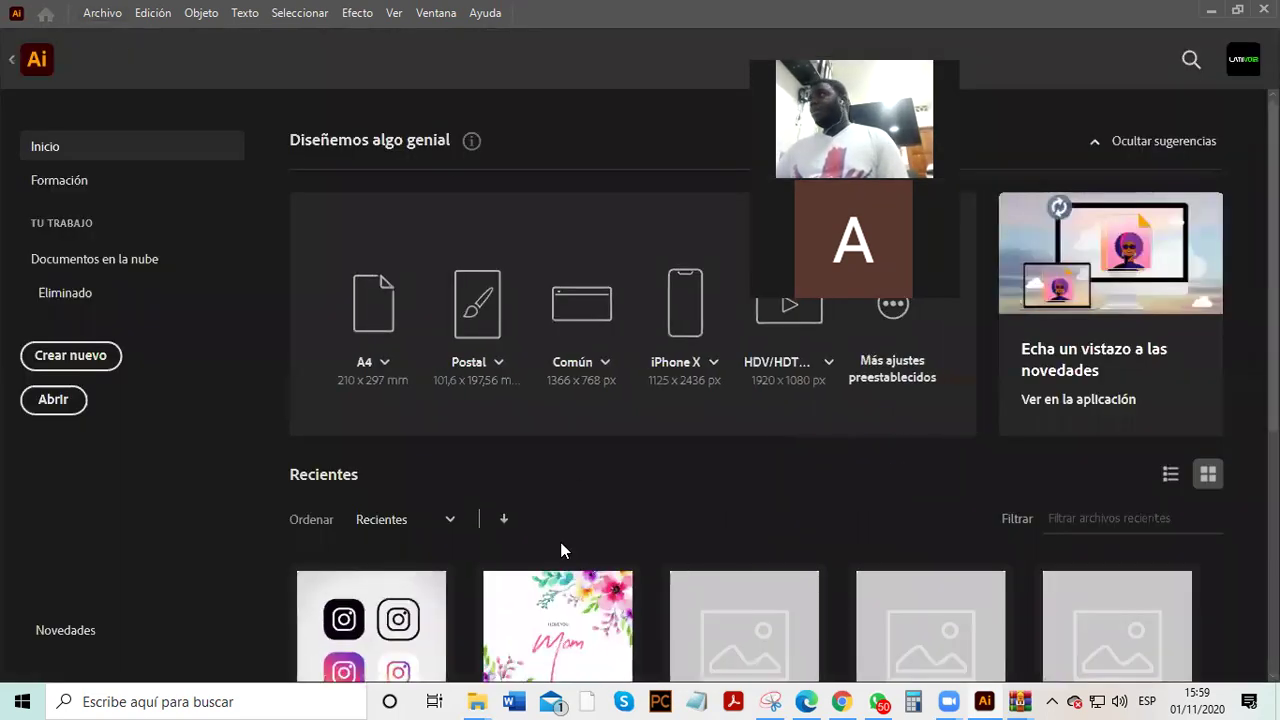
{"action": "left_click", "coordinate": [12, 64]}
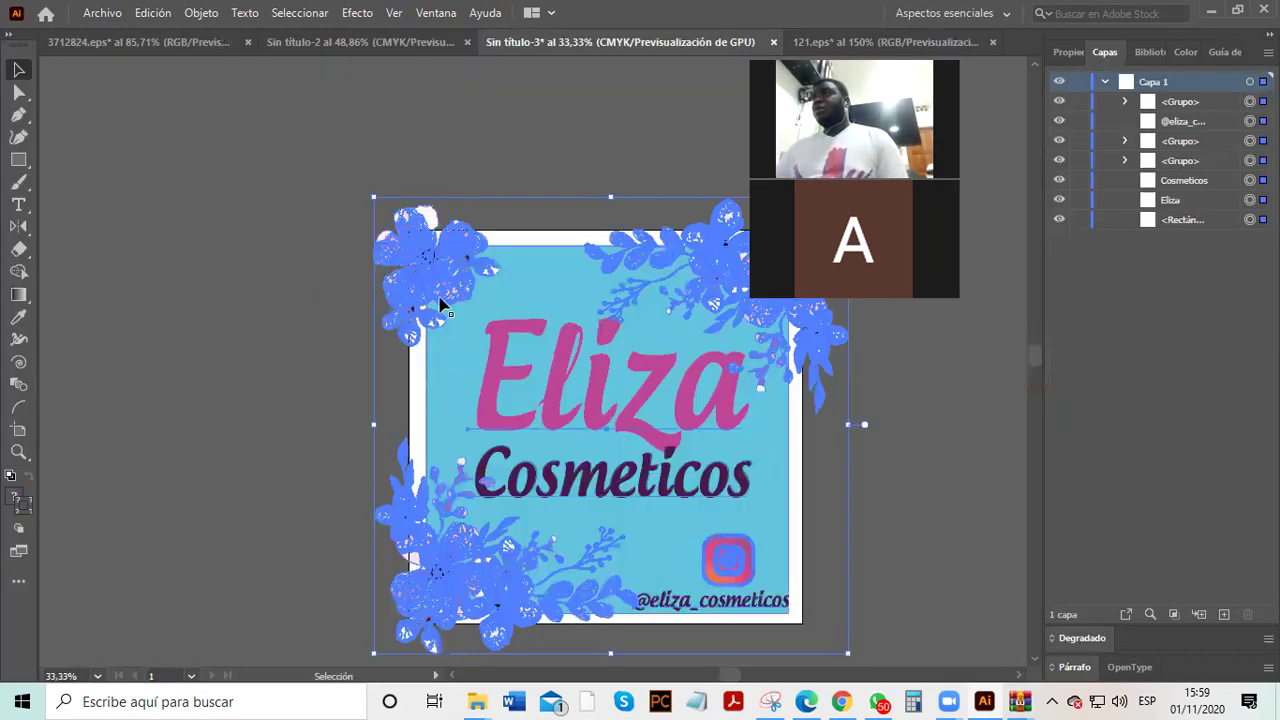
{"action": "left_click", "coordinate": [104, 12]}
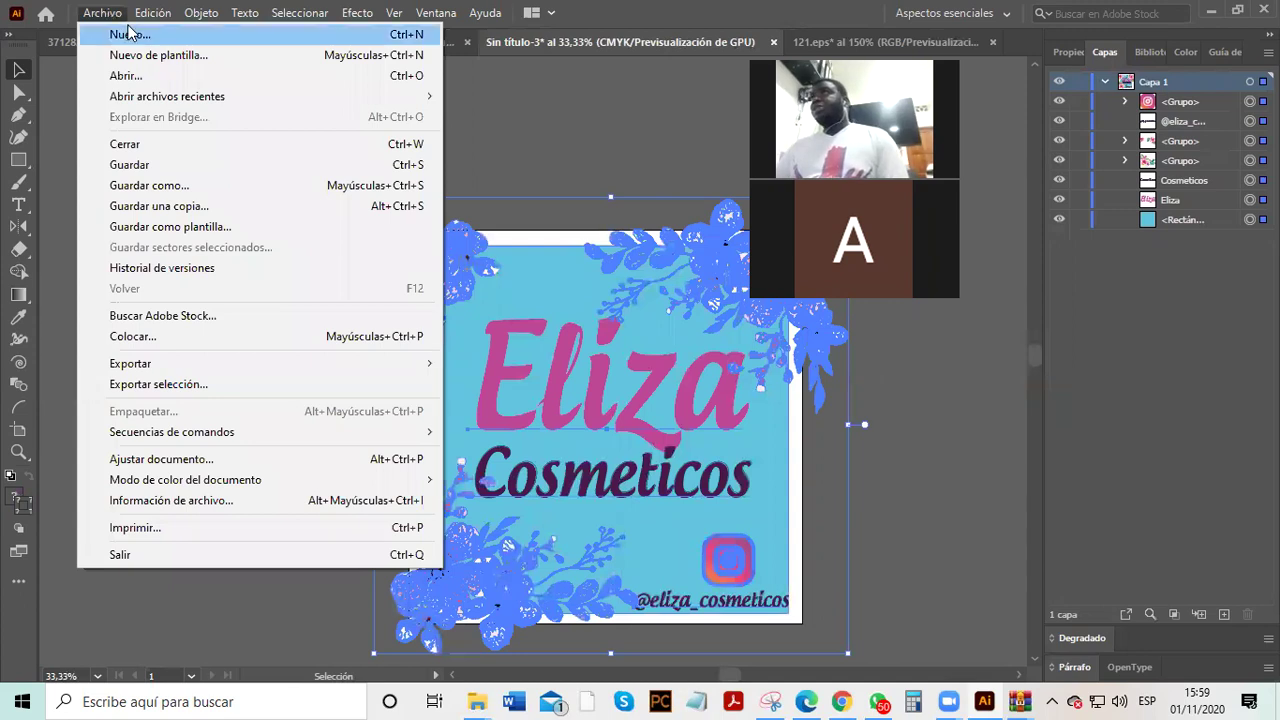
{"action": "mouse_move", "coordinate": [224, 368]}
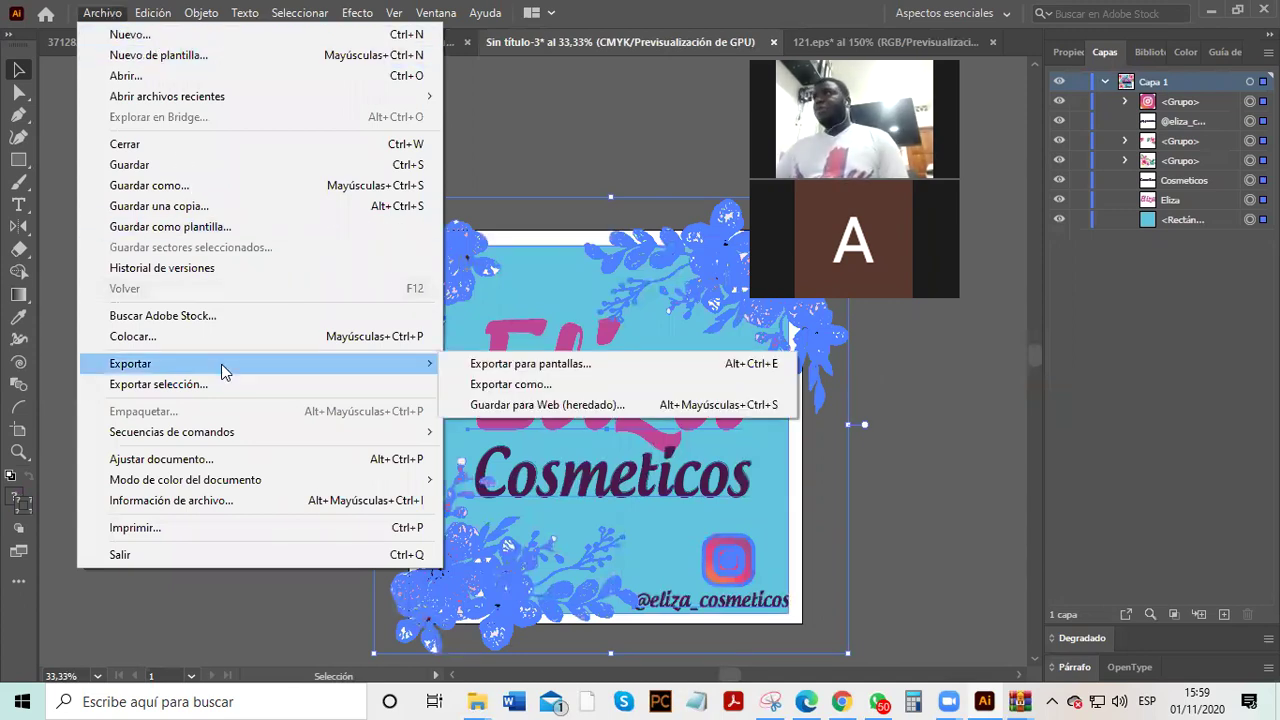
{"action": "left_click", "coordinate": [510, 384]}
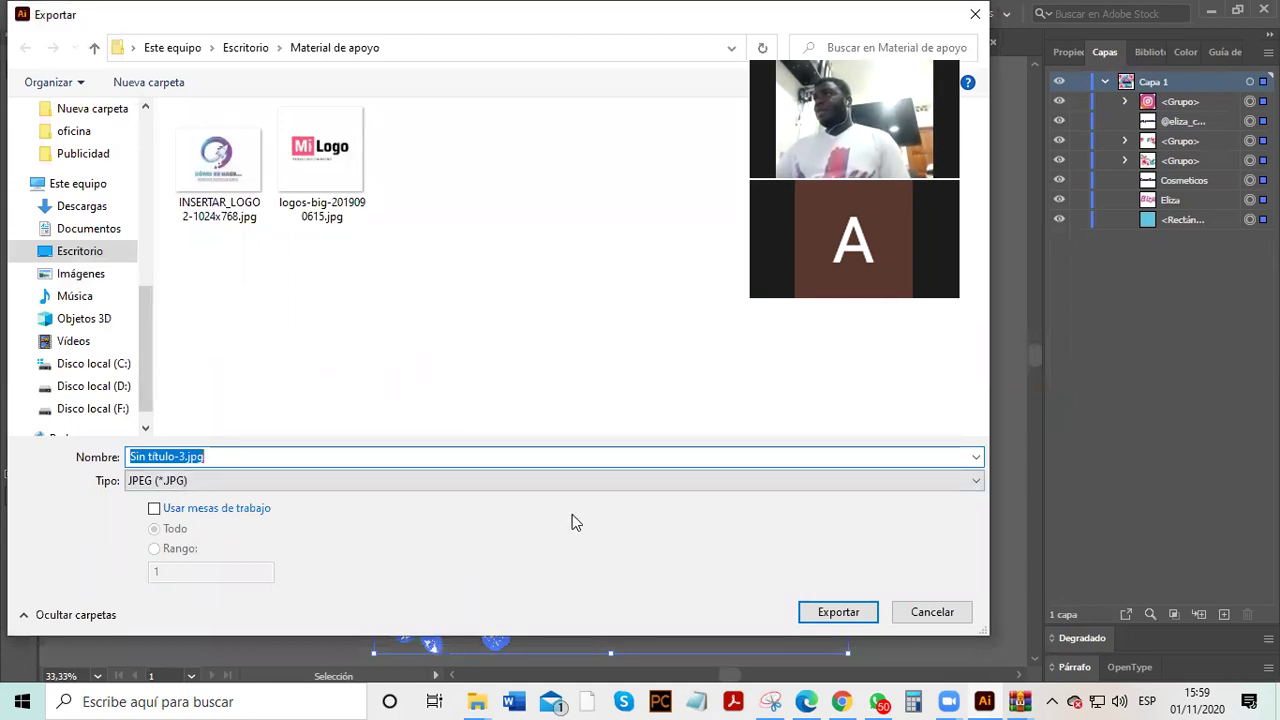
{"action": "type", "text": "perfil"}
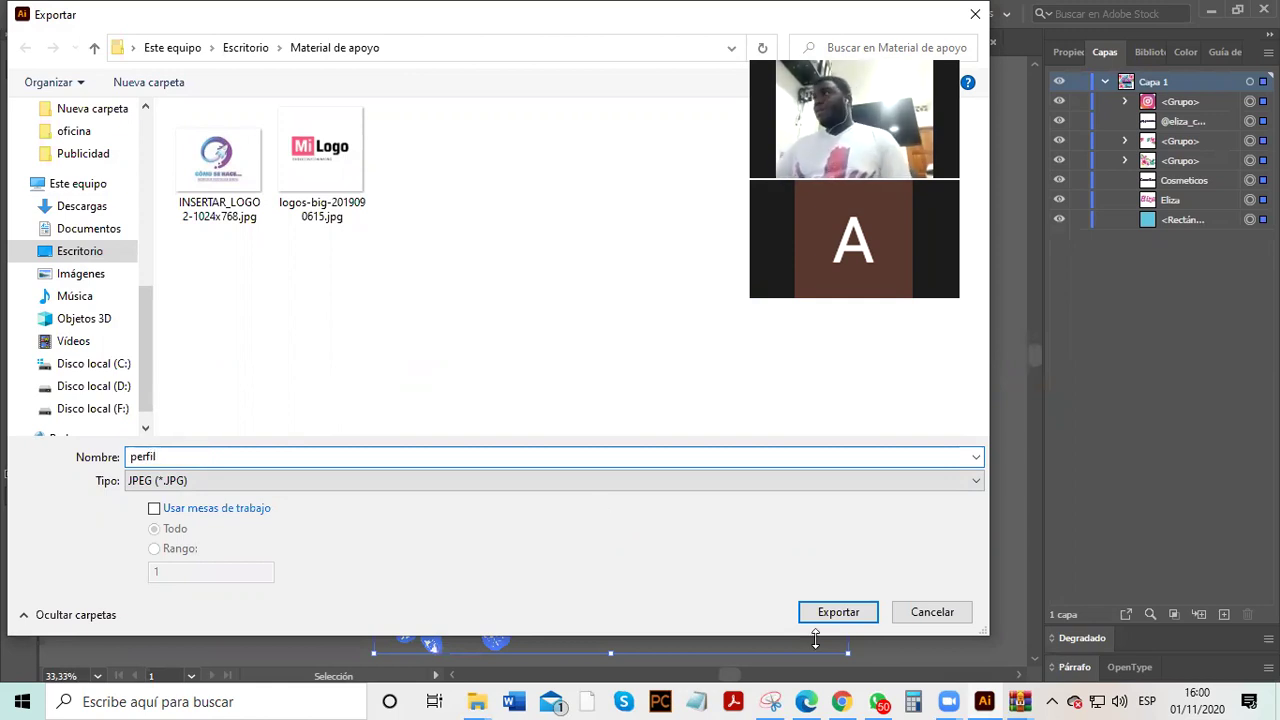
{"action": "left_click", "coordinate": [851, 612]}
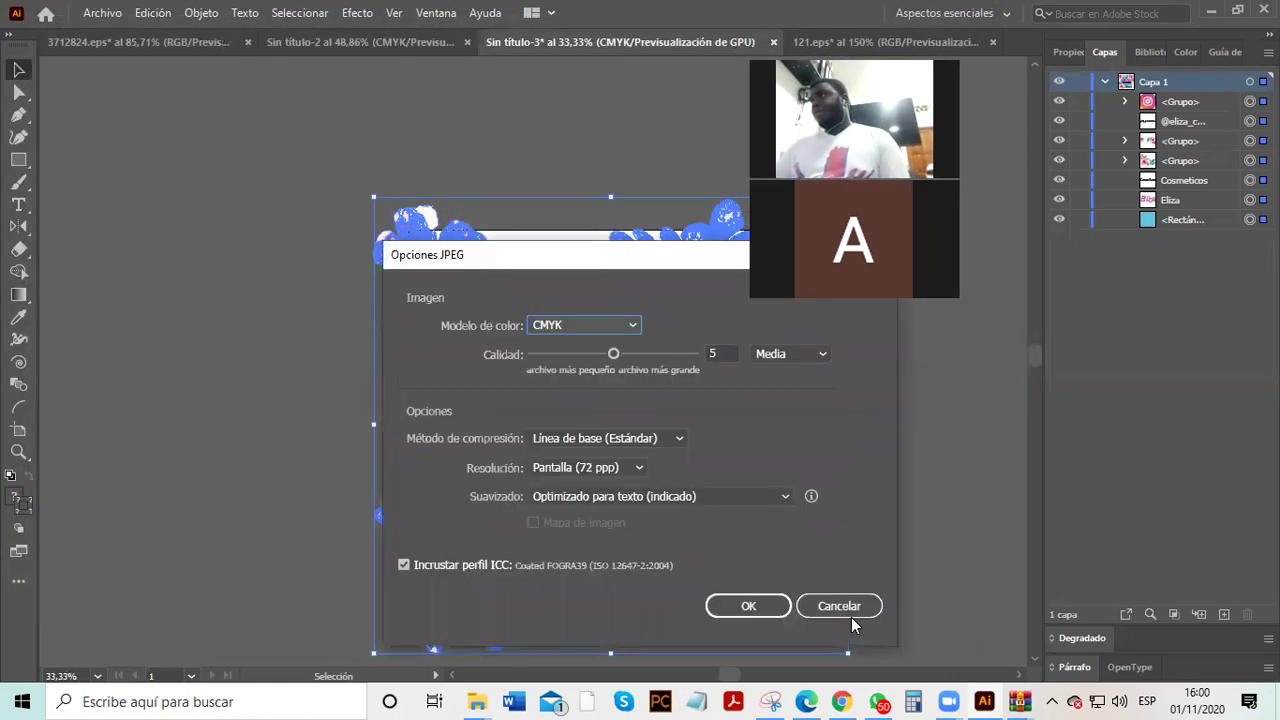
{"action": "left_click", "coordinate": [748, 606]}
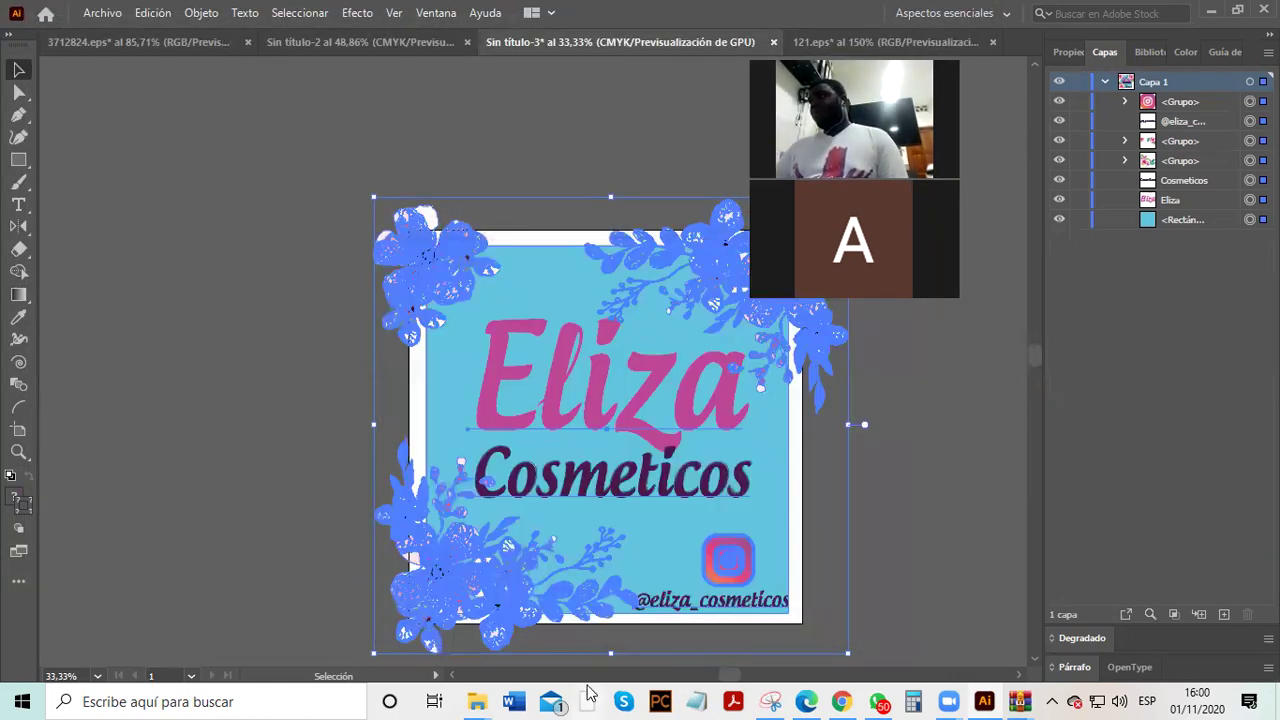
- Switch to the Descargas window in File Explorer and go to the Escritorio folder
{"action": "mouse_move", "coordinate": [494, 700]}
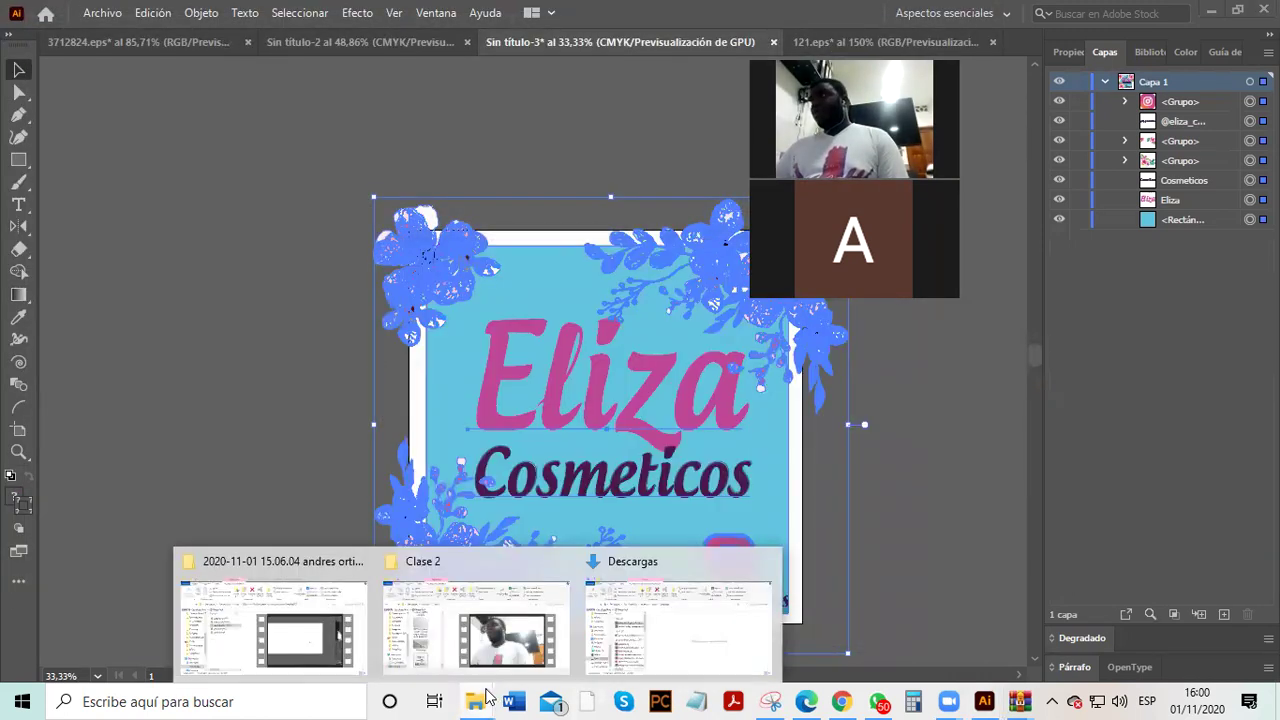
{"action": "left_click", "coordinate": [632, 647]}
{"action": "scroll", "coordinate": [65, 255], "scroll_direction": "up", "scroll_amount": 5}
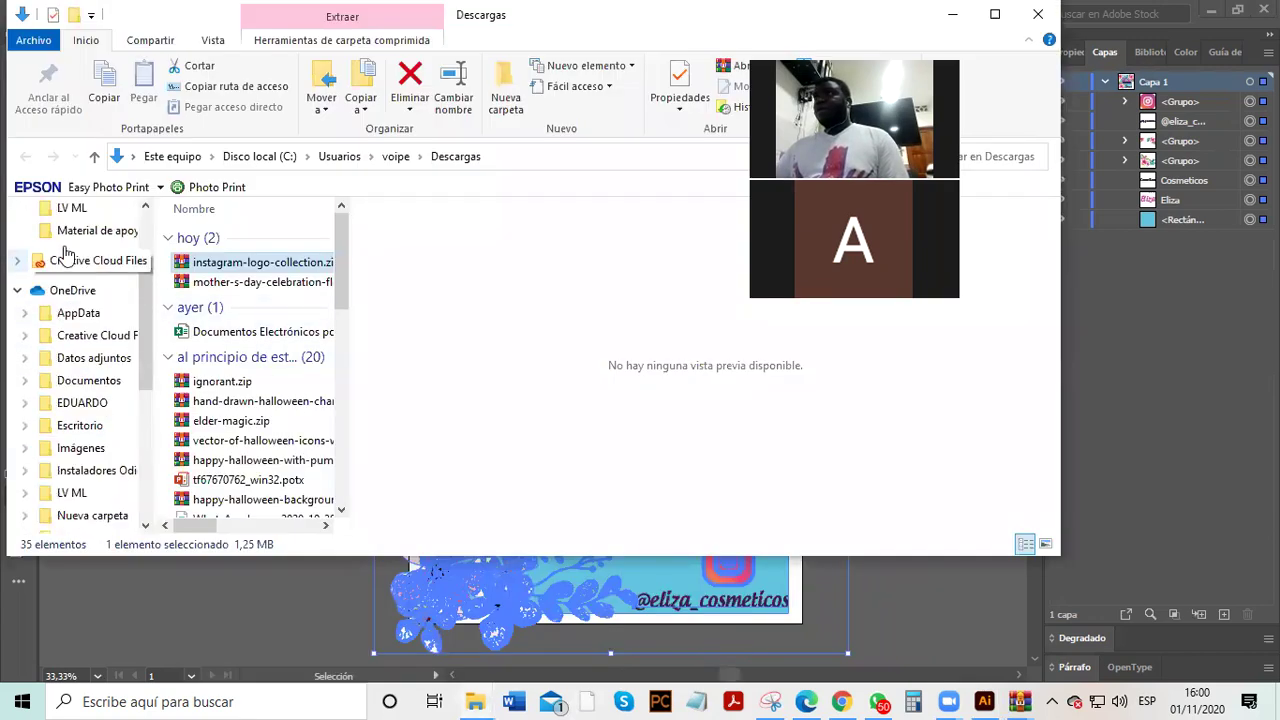
{"action": "scroll", "coordinate": [63, 255], "scroll_direction": "up", "scroll_amount": 2}
{"action": "left_click", "coordinate": [85, 247]}
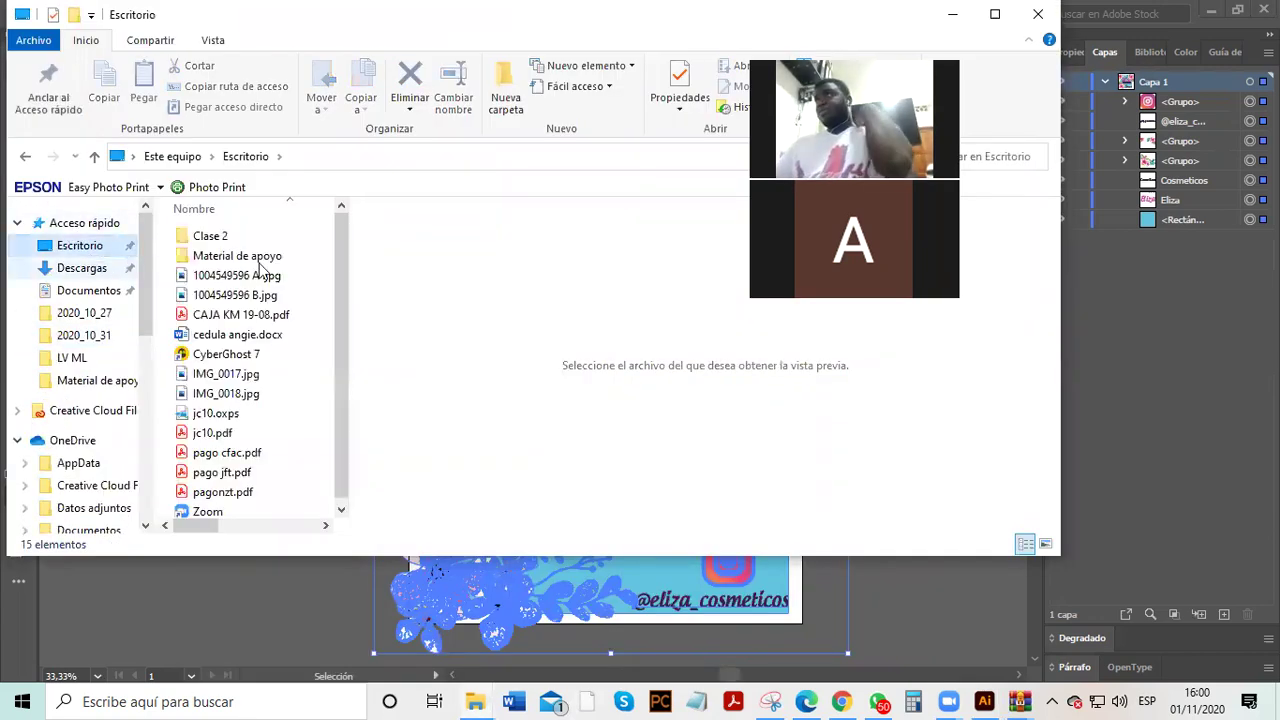
{"action": "scroll", "coordinate": [286, 386], "scroll_direction": "down", "scroll_amount": 1}
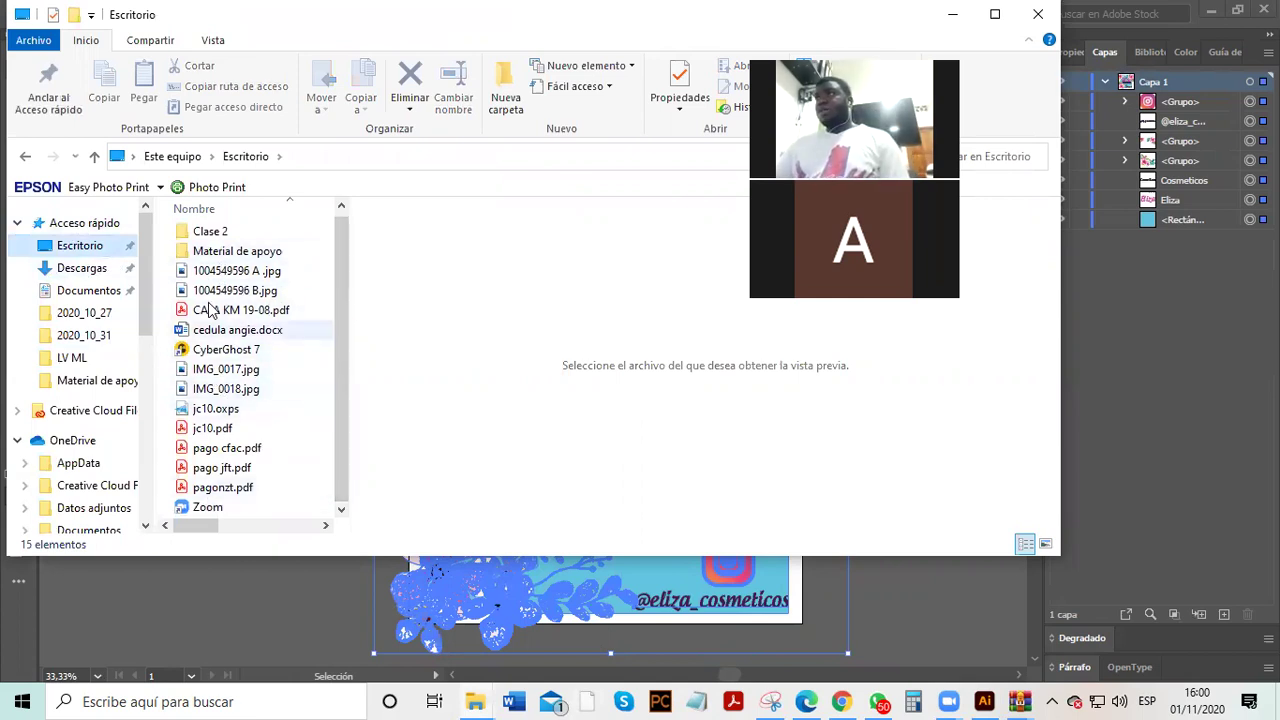
{"action": "left_click", "coordinate": [207, 239]}
{"action": "double_click", "coordinate": [207, 240]}
{"action": "scroll", "coordinate": [240, 350], "scroll_direction": "down", "scroll_amount": 10}
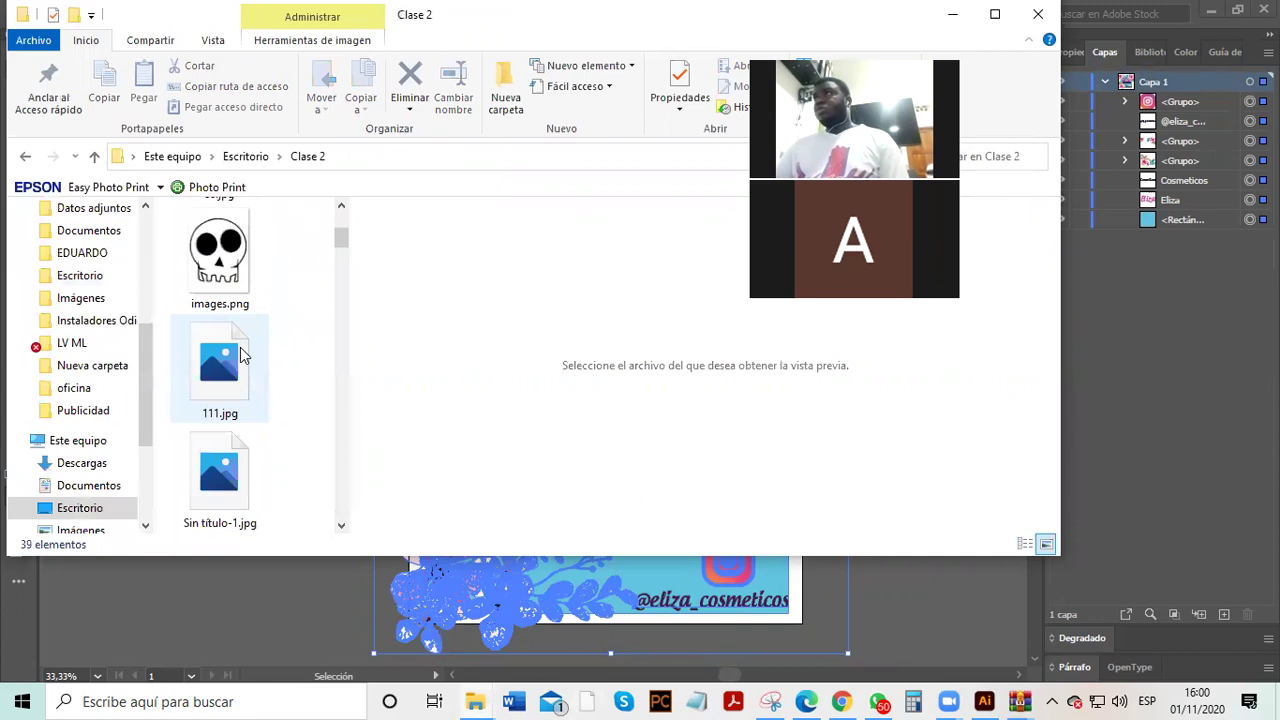
{"action": "scroll", "coordinate": [240, 347], "scroll_direction": "up", "scroll_amount": 10}
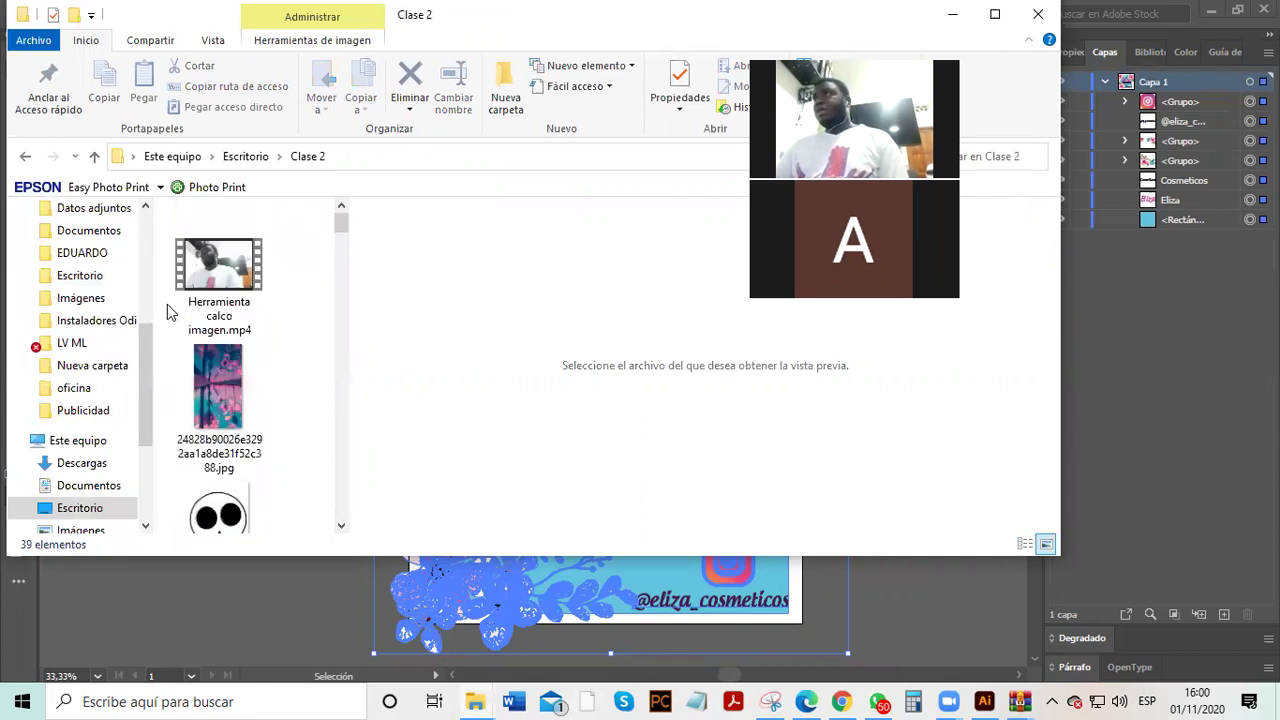
{"action": "left_click", "coordinate": [26, 157]}
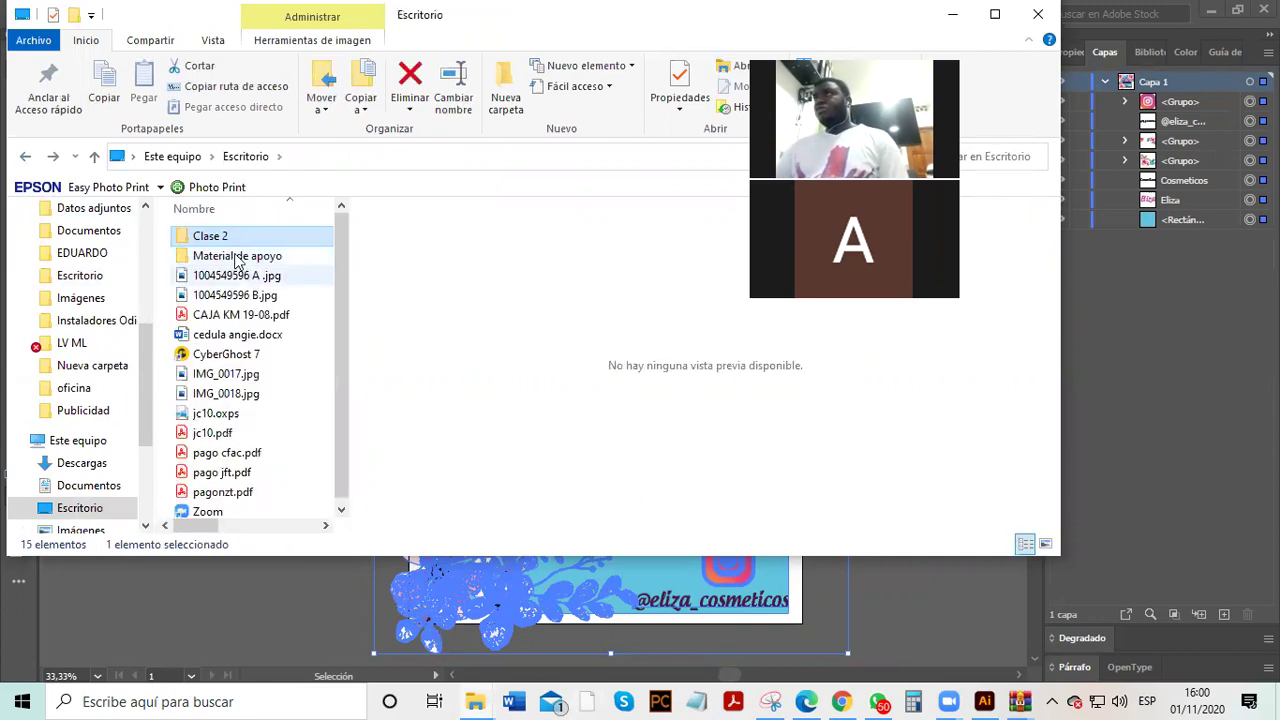
- Open perfil.jpg from the Material de apoyo folder and examine the exported design
{"action": "double_click", "coordinate": [250, 252]}
{"action": "scroll", "coordinate": [286, 376], "scroll_direction": "down", "scroll_amount": 2}
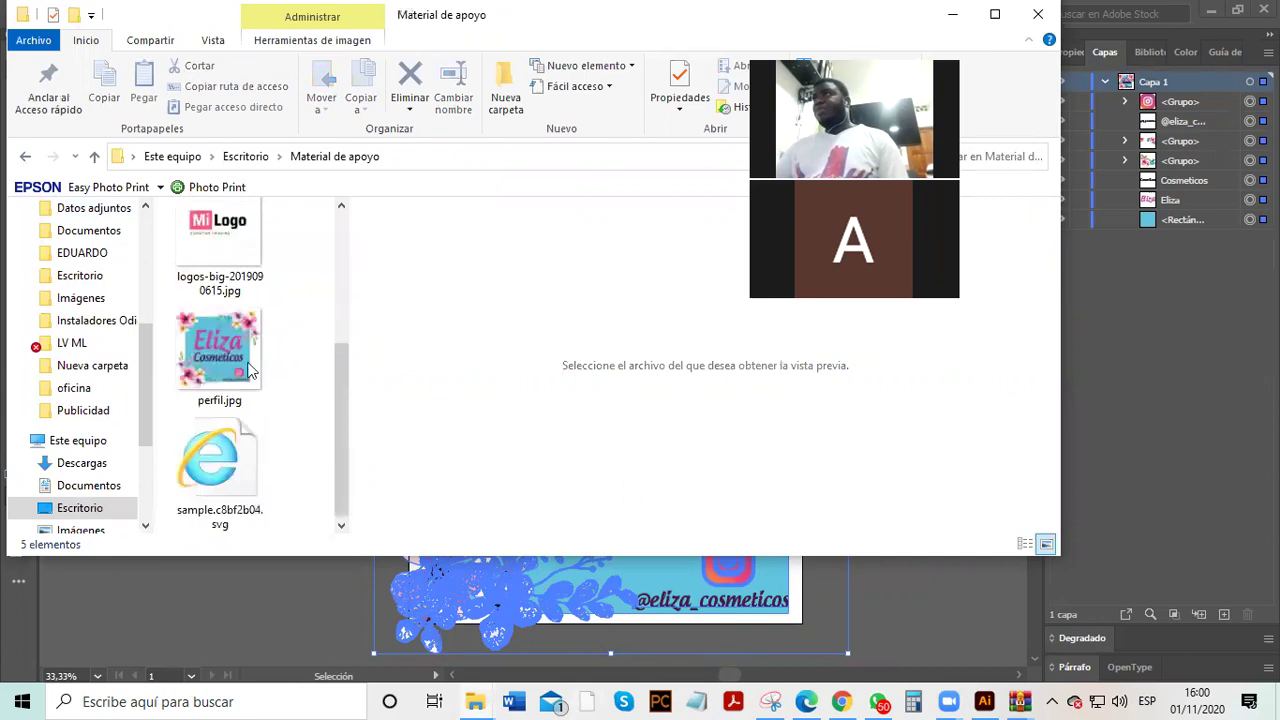
{"action": "left_click", "coordinate": [249, 370]}
{"action": "double_click", "coordinate": [249, 370]}
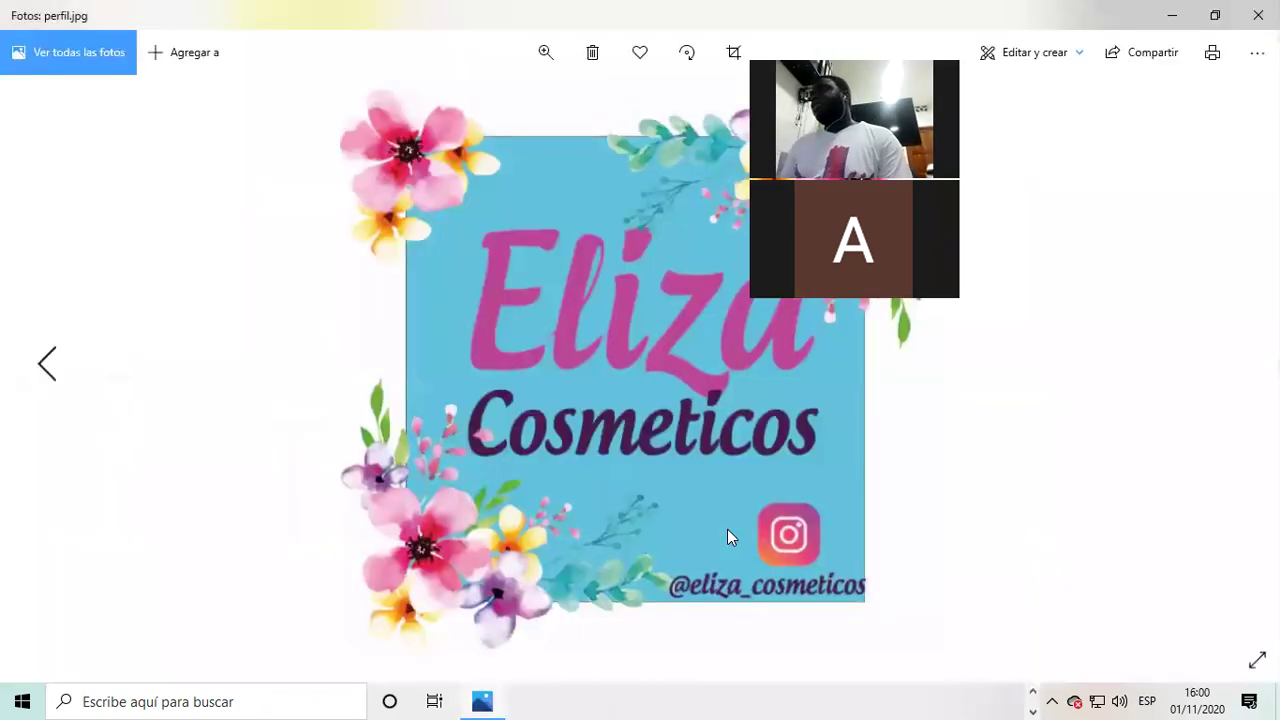
{"action": "scroll", "coordinate": [607, 413], "scroll_direction": "up", "scroll_amount": 1}
{"action": "scroll", "coordinate": [605, 407], "scroll_direction": "down", "scroll_amount": 1}
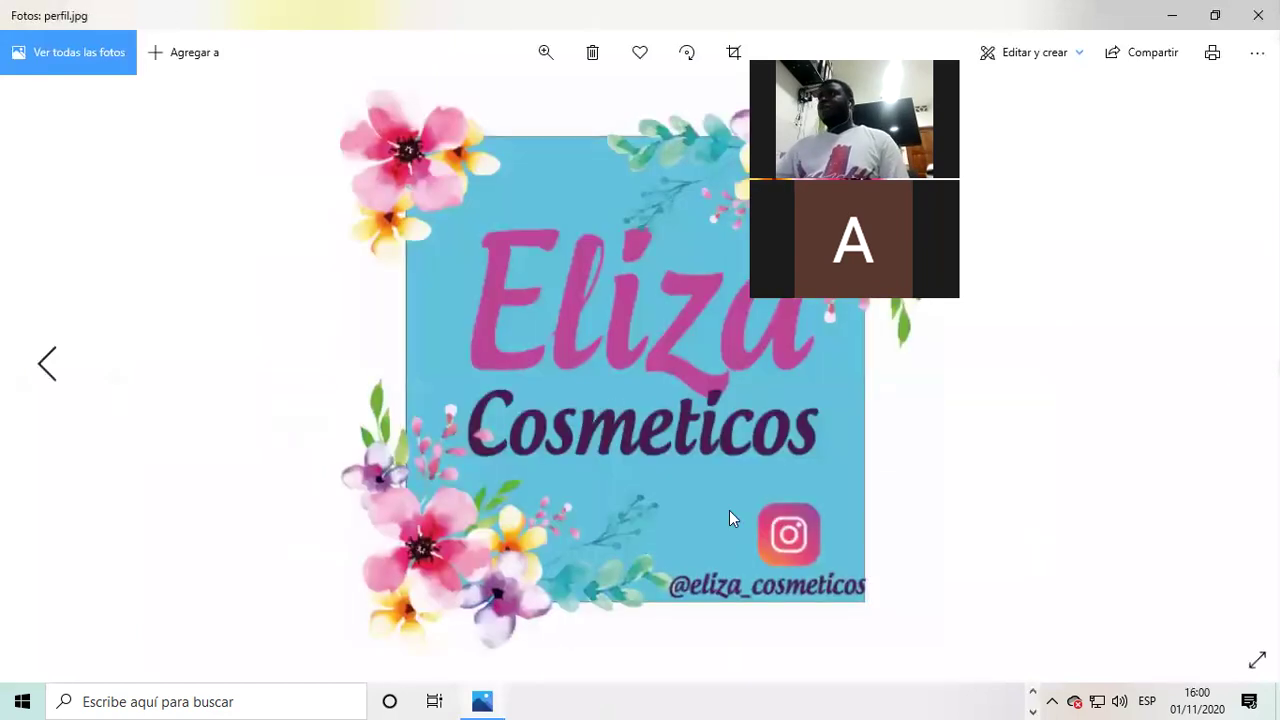